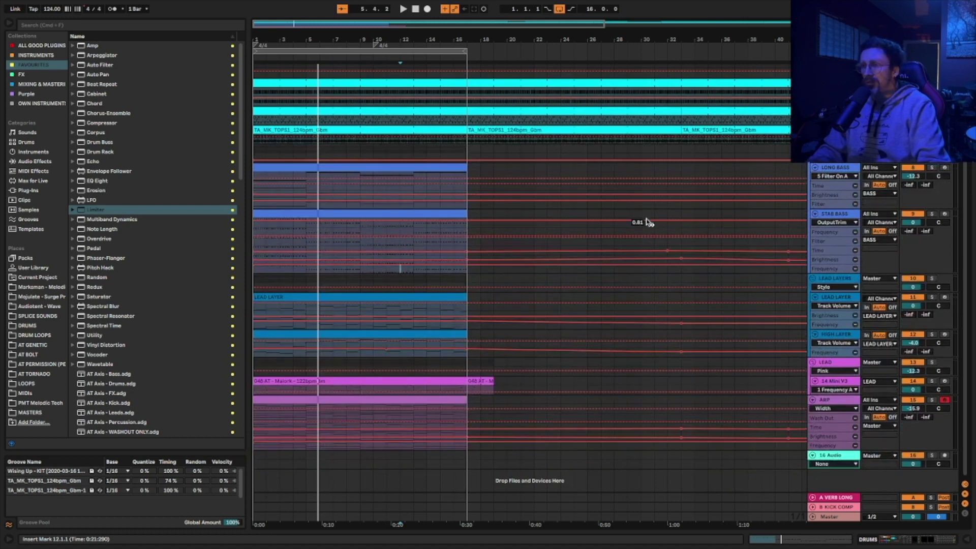
# Select the 16-bar loop range starting at bar 1 and play back the arrangement
pyautogui.click(359, 49)
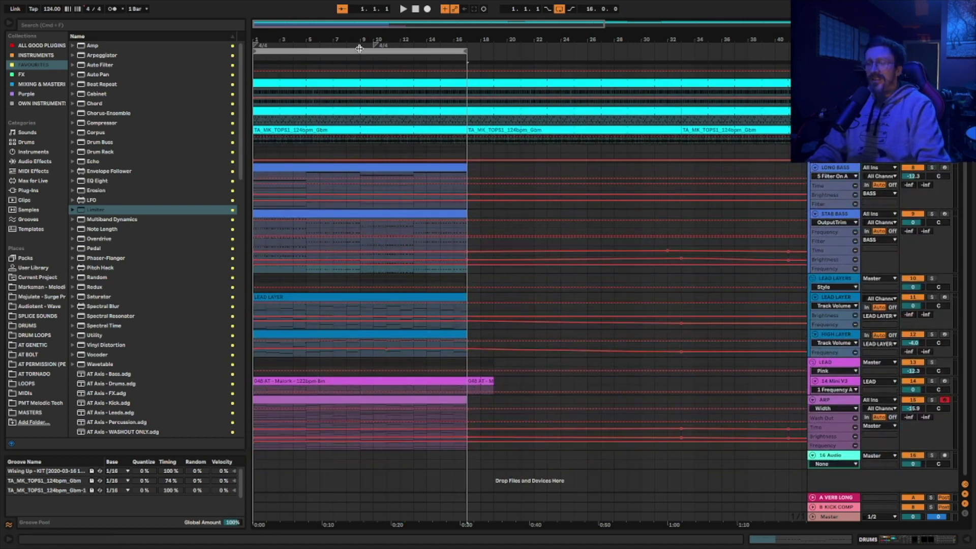
pyautogui.click(358, 51)
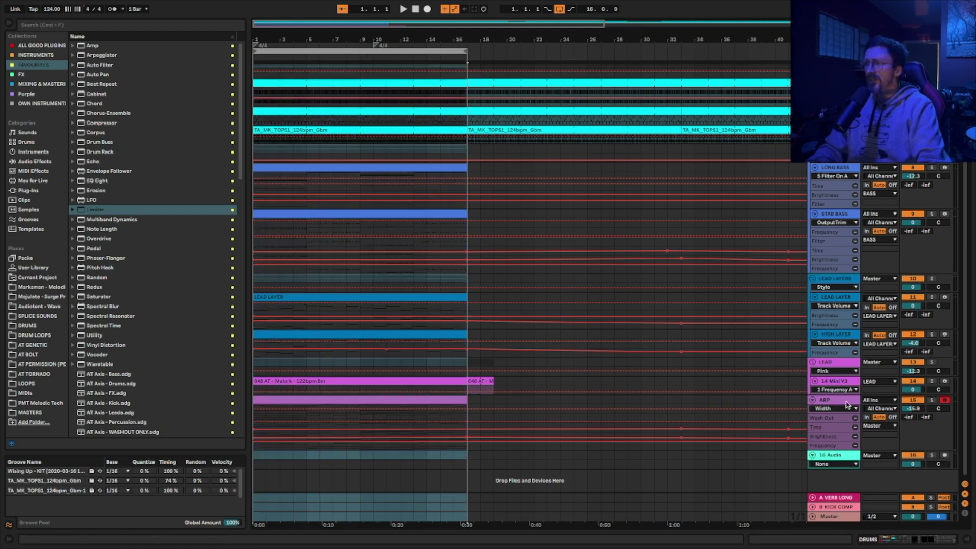
pyautogui.press('space')
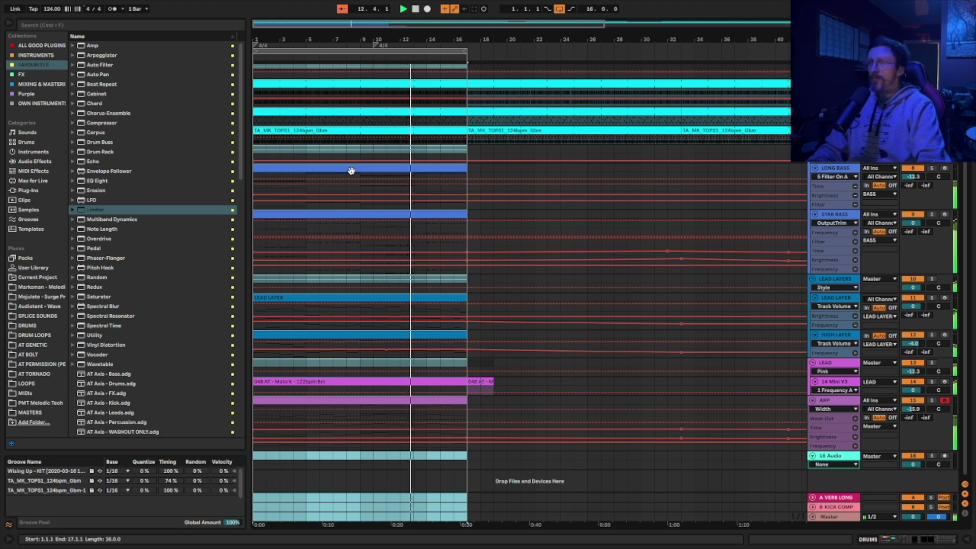
pyautogui.click(589, 183)
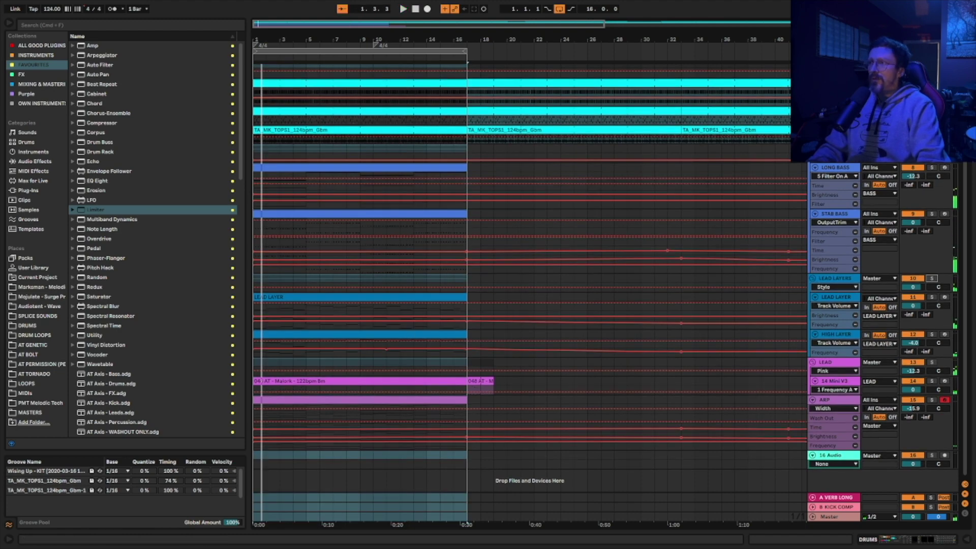
# Hide the automation lanes and delete the 16 Audio track below the ARP track
pyautogui.hotkey('ctrl', 'z')
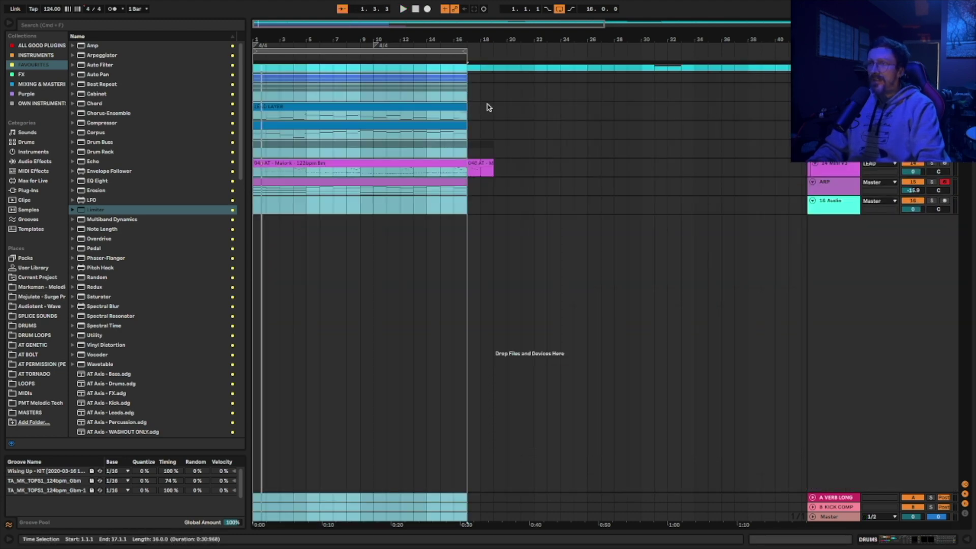
pyautogui.moveTo(379, 39); pyautogui.dragTo(662, 48)
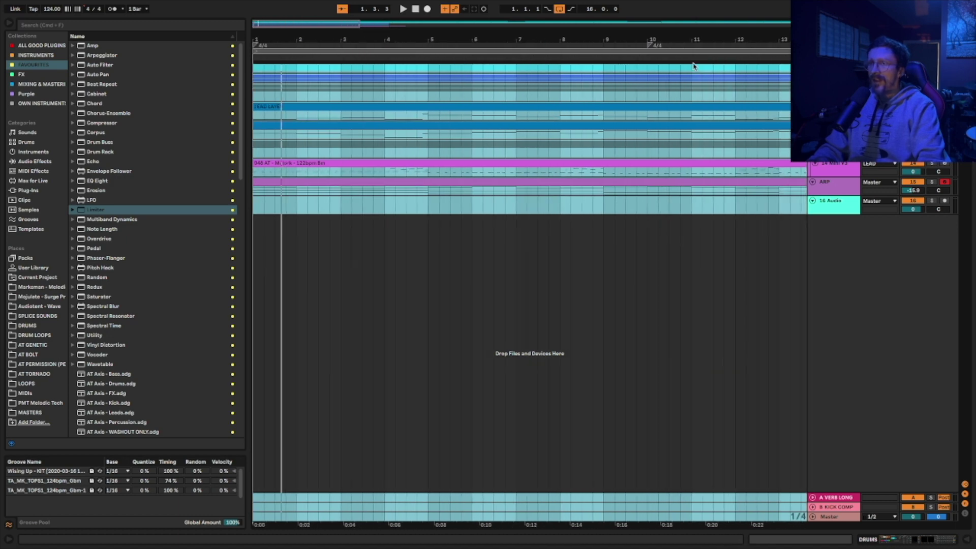
pyautogui.click(845, 209)
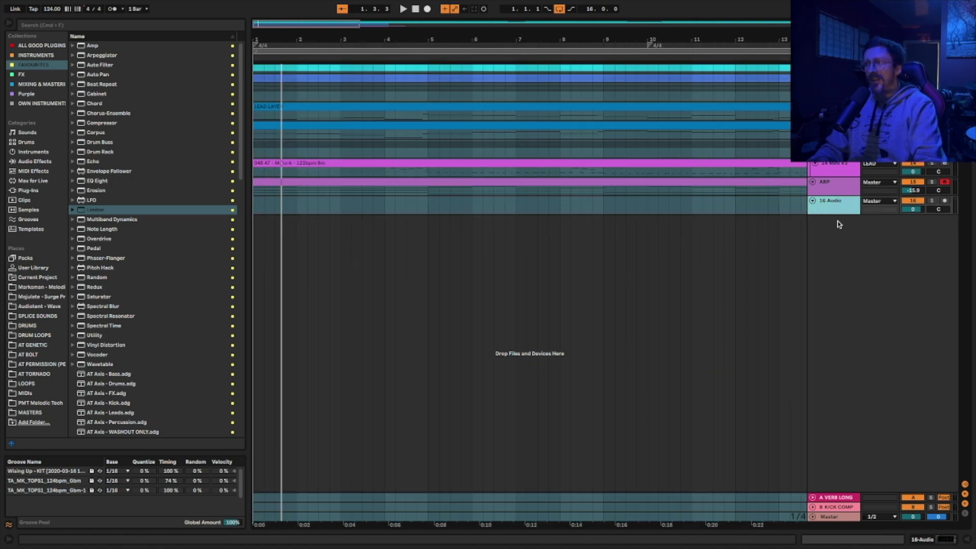
pyautogui.press('Delete')
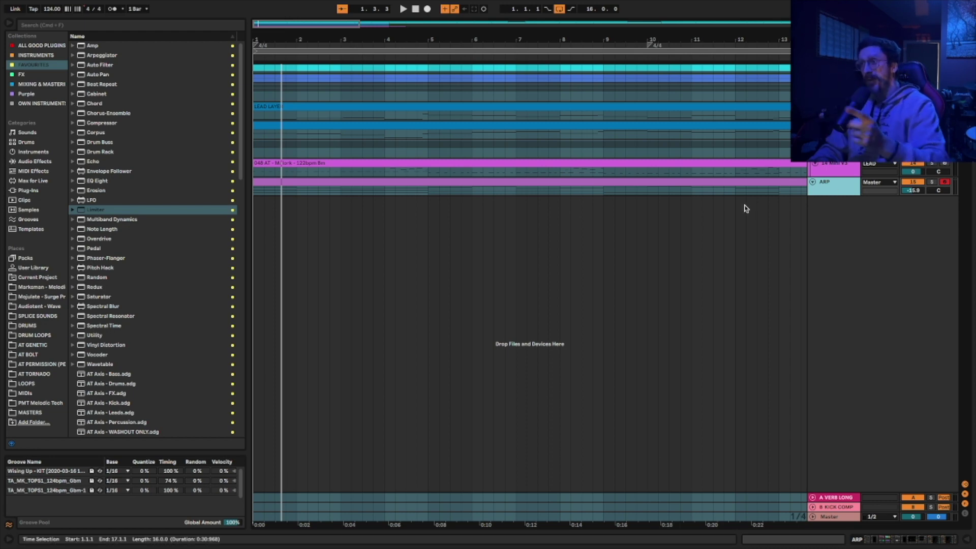
# Solo the ARP track and show its device chain
pyautogui.click(597, 50)
pyautogui.moveTo(598, 41); pyautogui.dragTo(598, 31)
pyautogui.click(436, 202)
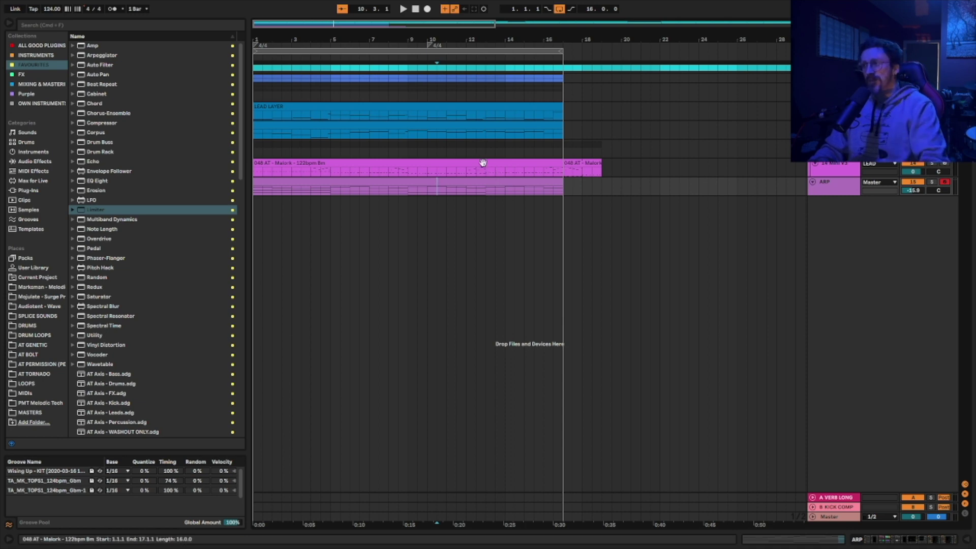
pyautogui.press('+')
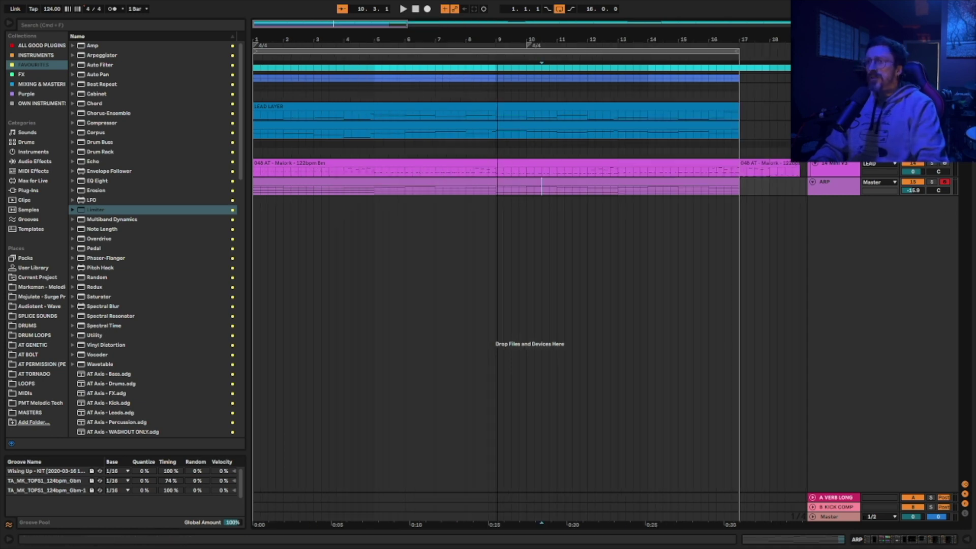
pyautogui.click(933, 182)
pyautogui.doubleClick(857, 184)
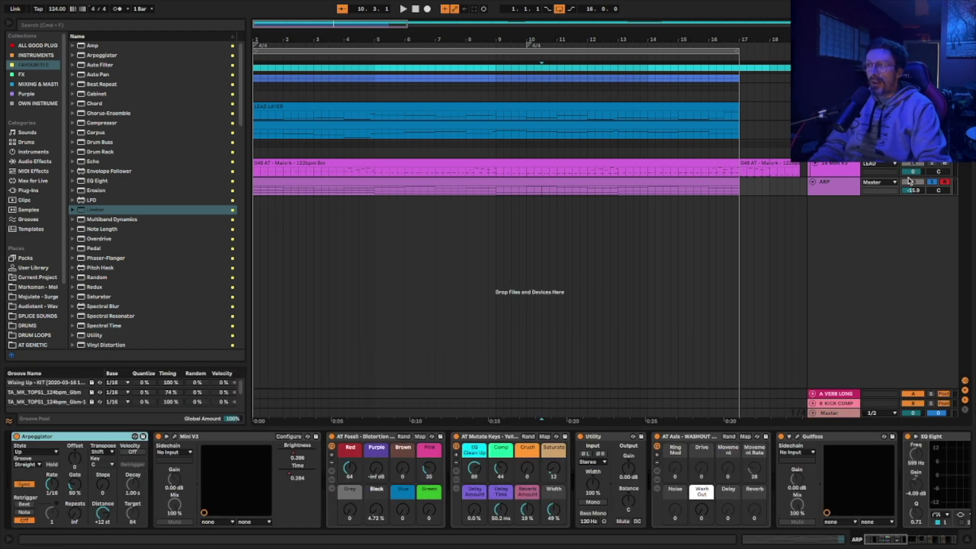
# Play the soloed ARP clip from bar 1 and examine its notes in an enlarged MIDI editor, closing the editor when done
pyautogui.click(615, 181)
pyautogui.click(833, 194)
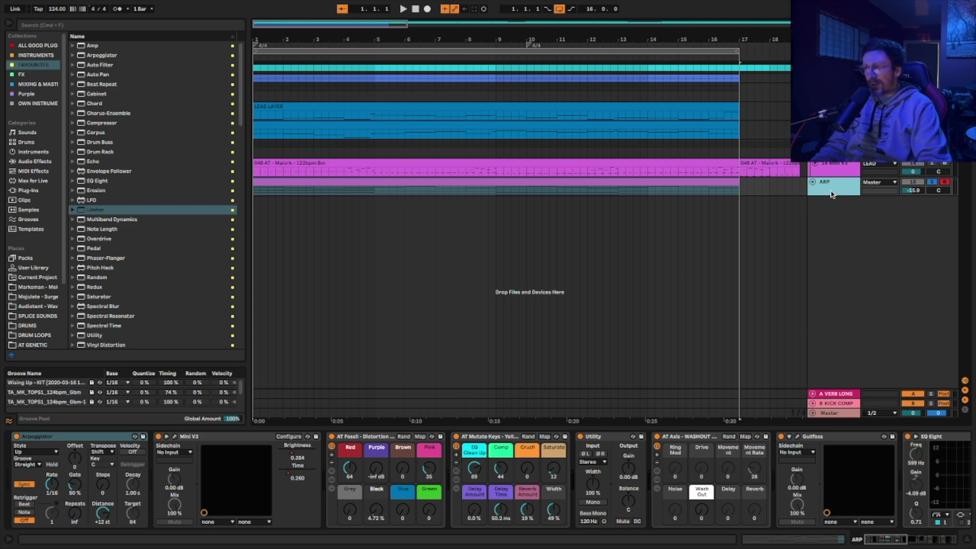
pyautogui.press('space')
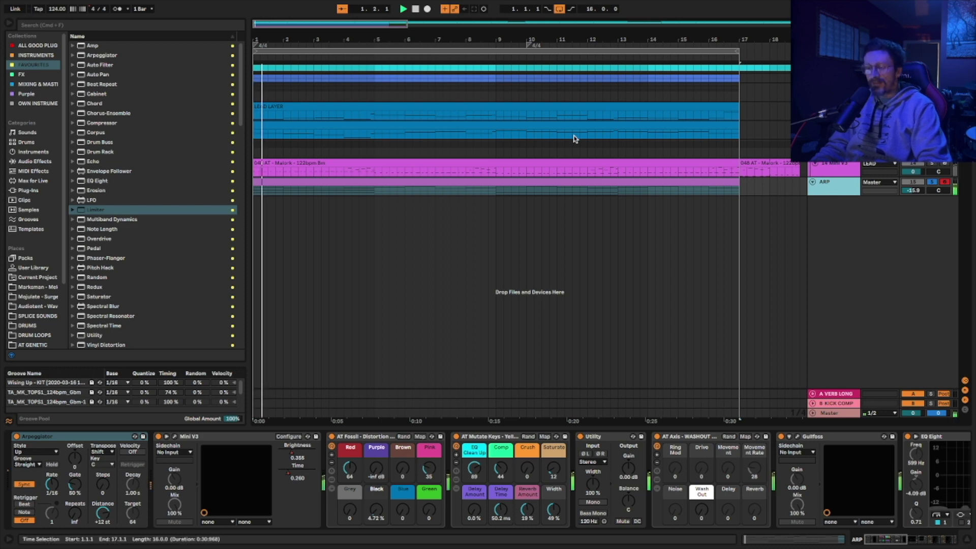
pyautogui.doubleClick(435, 182)
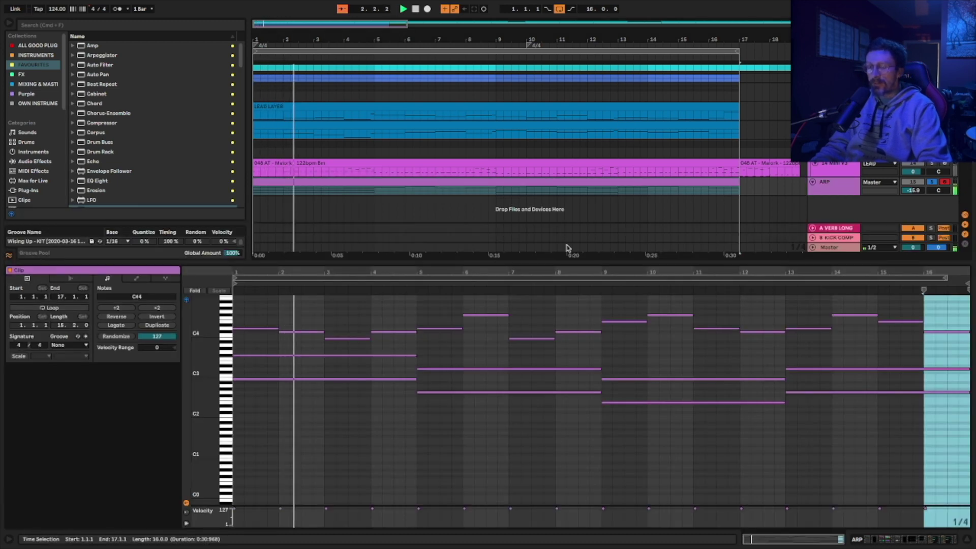
pyautogui.moveTo(508, 262); pyautogui.dragTo(500, 186)
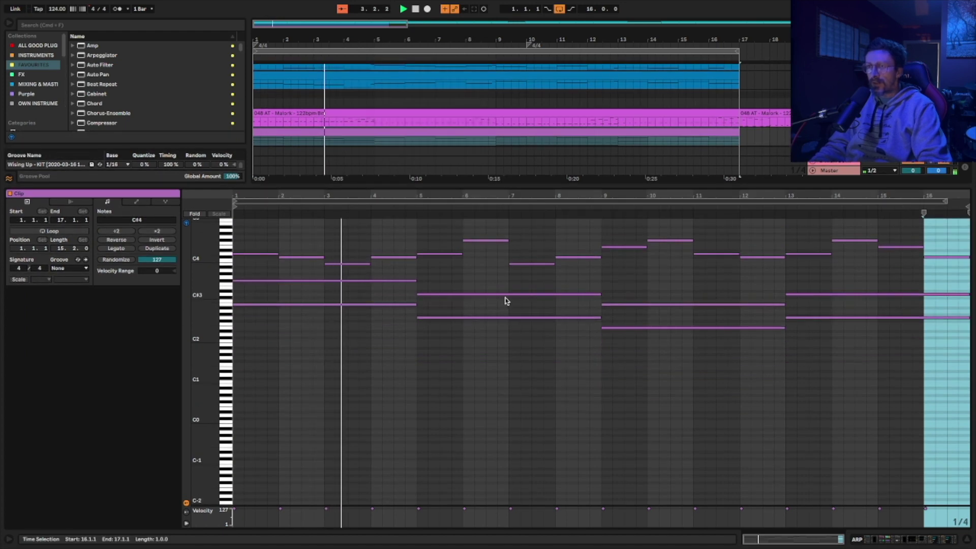
pyautogui.click(693, 244)
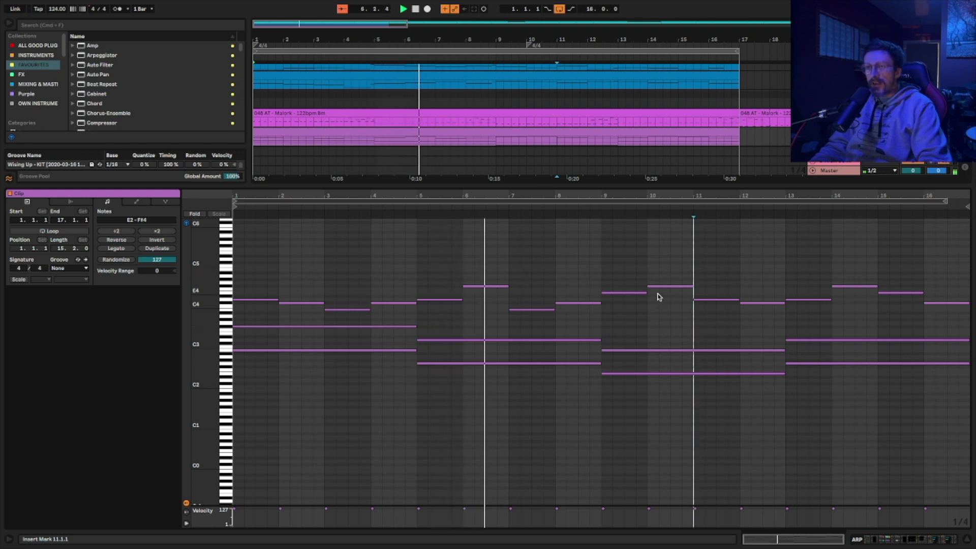
pyautogui.scroll(-2, 499, 114)
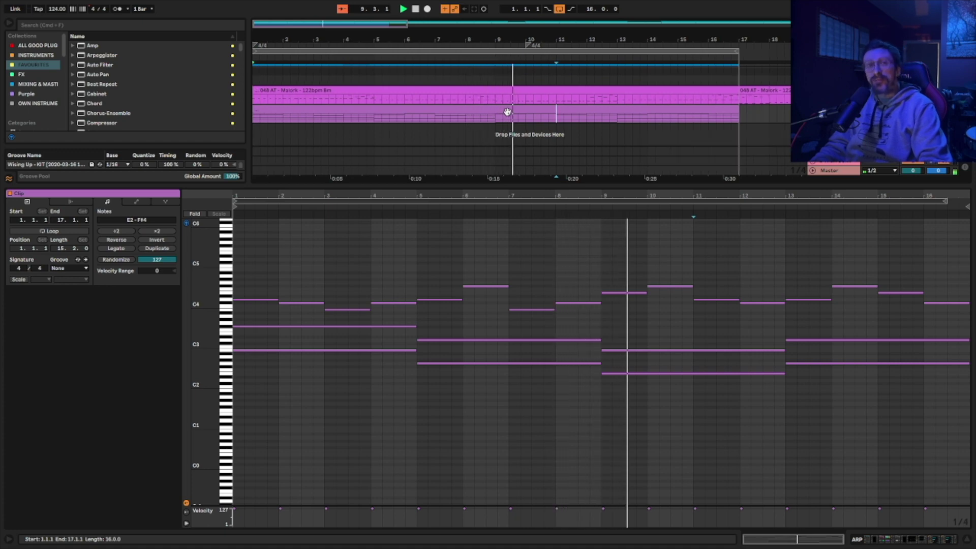
pyautogui.press('space')
pyautogui.click(267, 277)
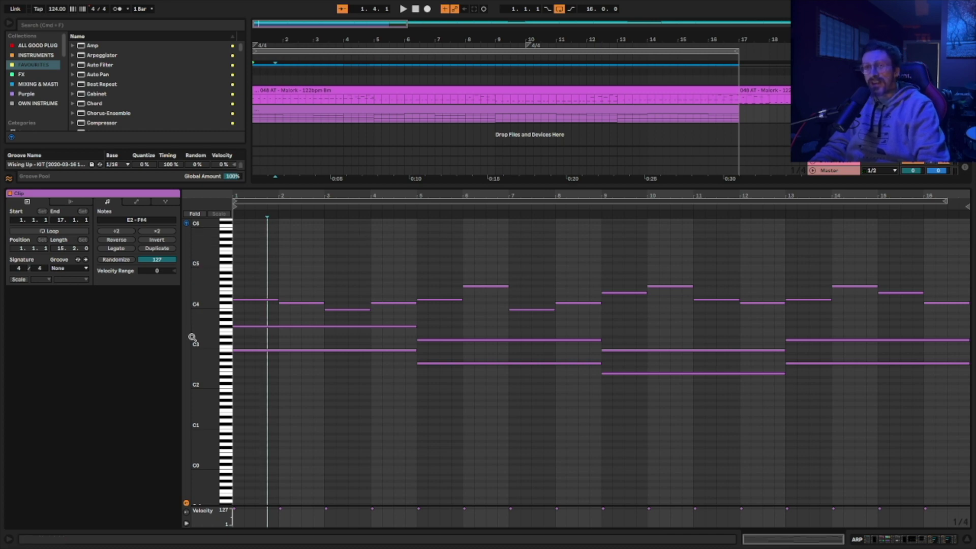
pyautogui.press('super+alt+l')
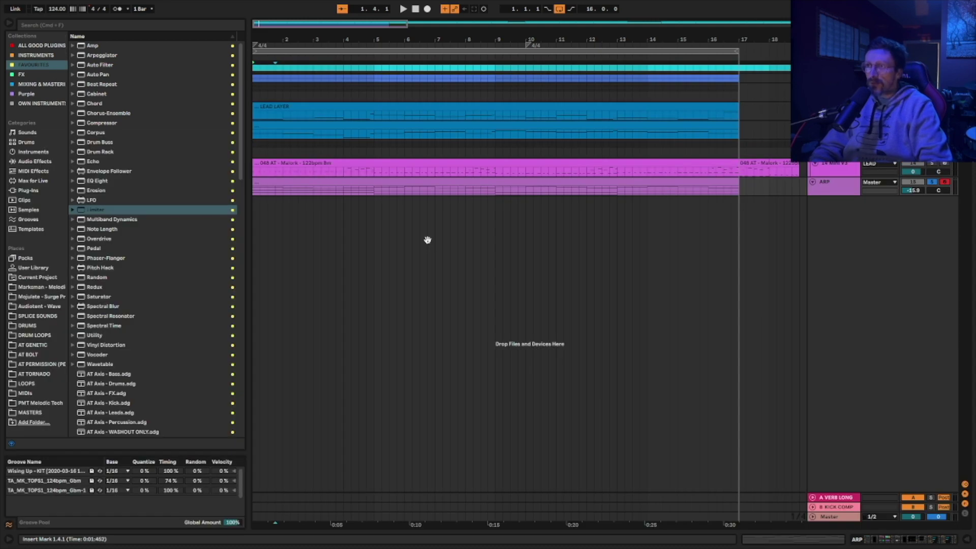
# Locate Arpeggiator among the browser's MIDI effects, and switch the ARP track's Arpeggiator off and back on
pyautogui.doubleClick(834, 191)
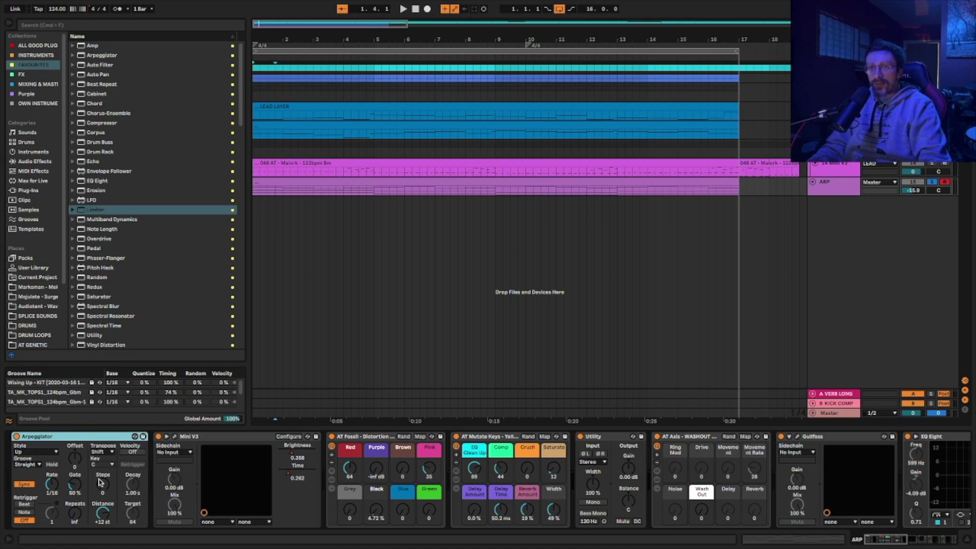
pyautogui.click(34, 171)
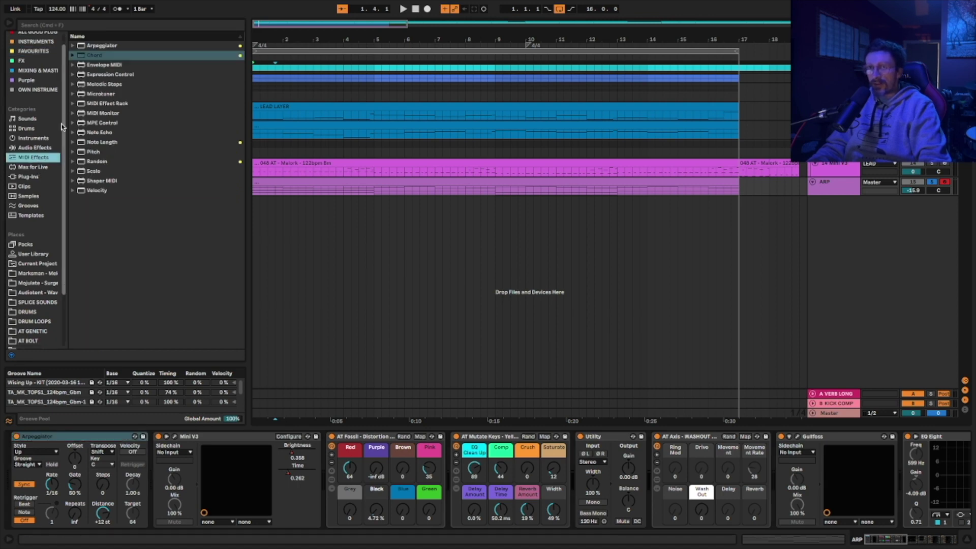
pyautogui.click(123, 48)
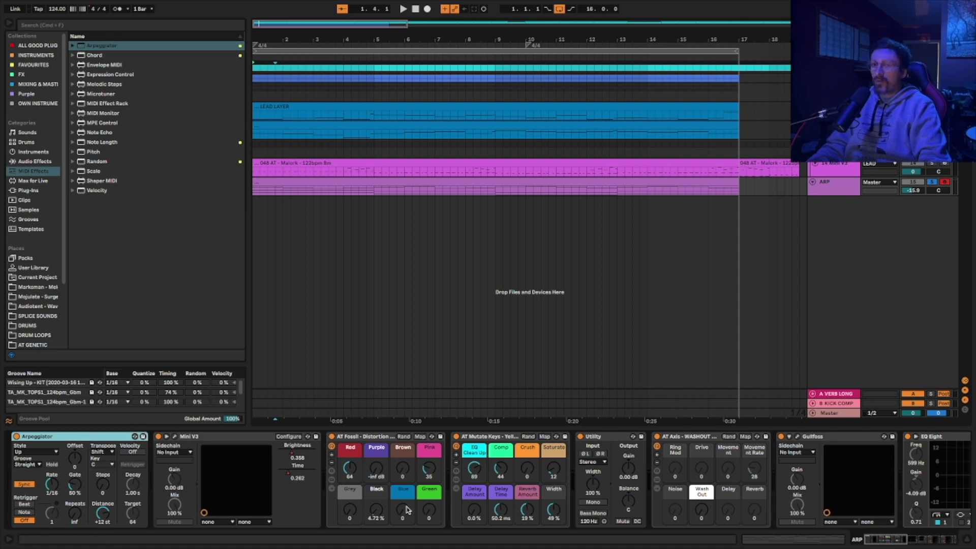
pyautogui.click(16, 437)
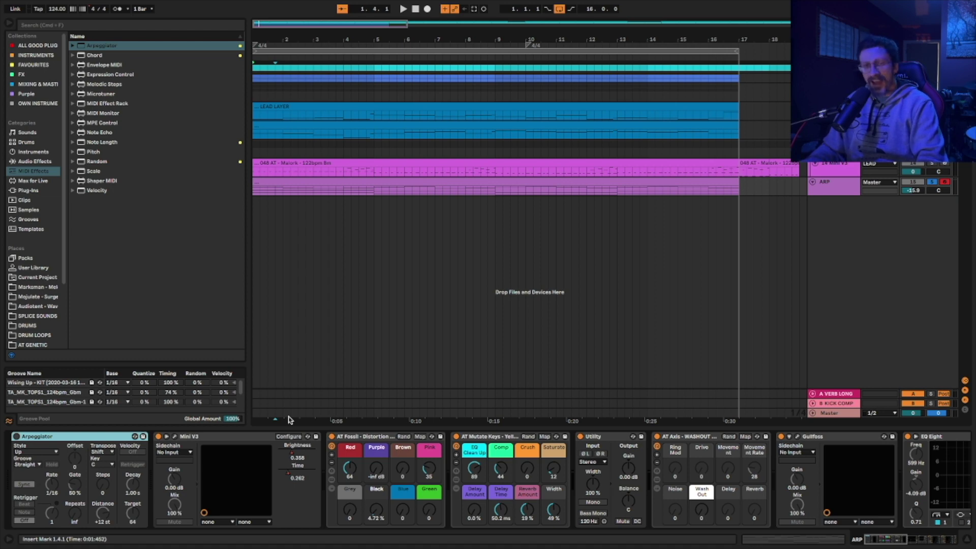
pyautogui.click(16, 437)
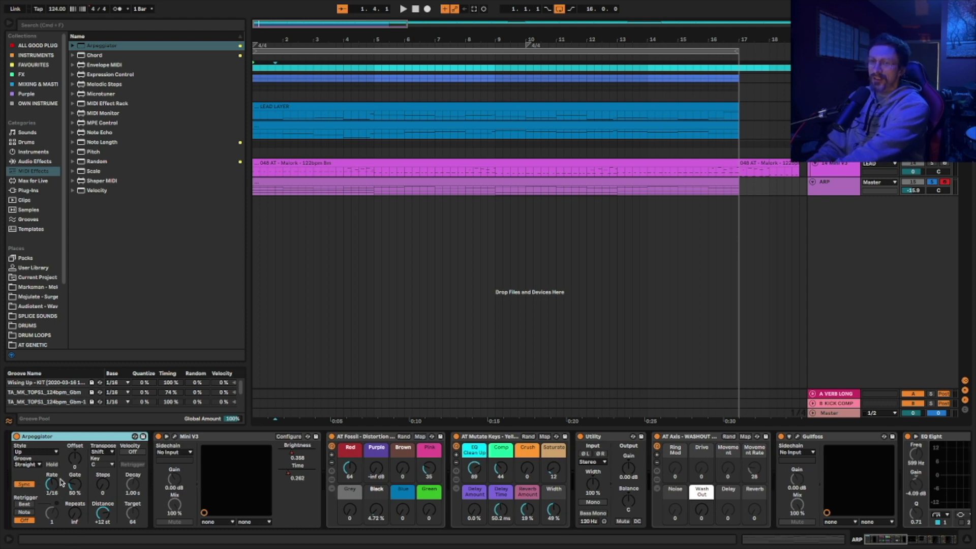
# Try the Arpeggiator's rate in free mode and at a synced 1/8, and view its available styles
pyautogui.moveTo(53, 492); pyautogui.dragTo(53, 488)
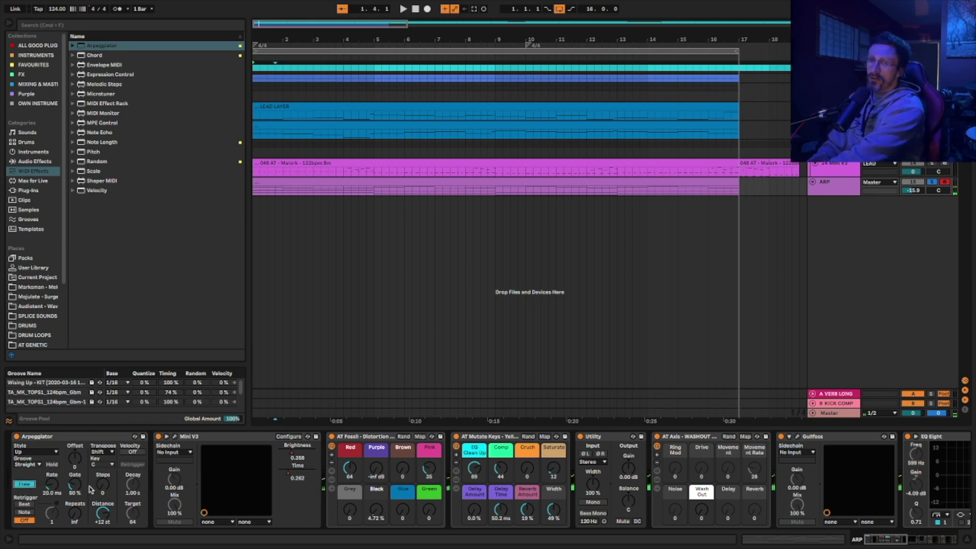
pyautogui.hscroll(1, 84, 489)
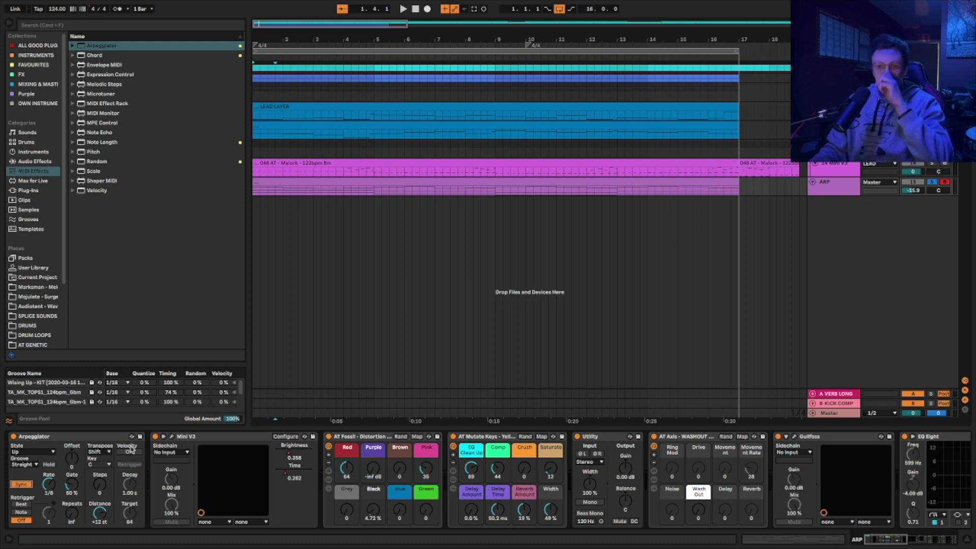
pyautogui.click(42, 452)
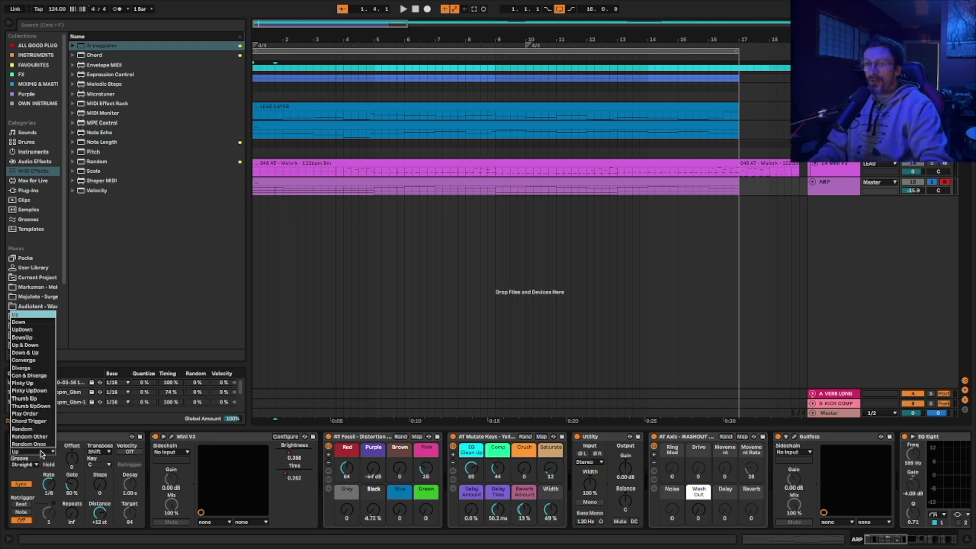
pyautogui.click(42, 453)
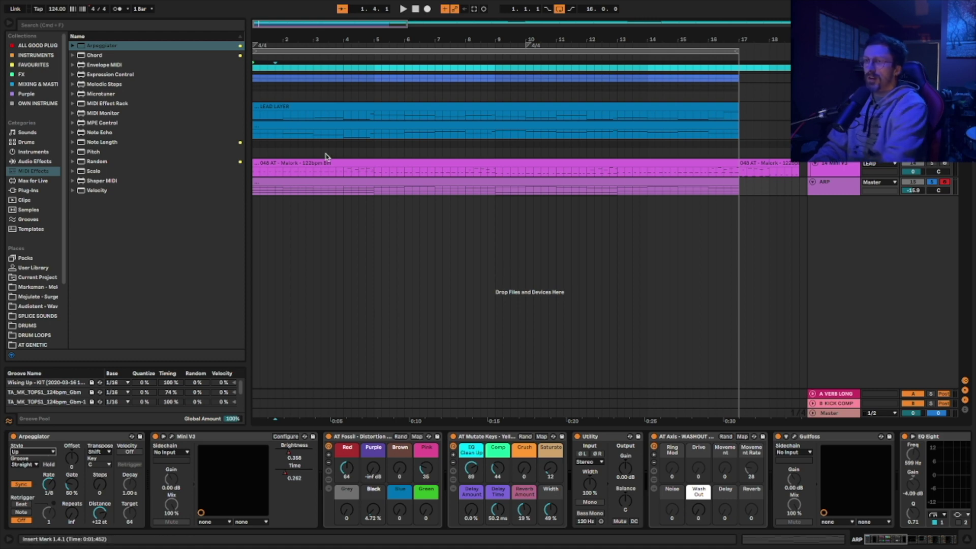
# Loop only the first bar of the ARP clip and play it with the Arpeggiator's rate set to 1/16
pyautogui.moveTo(276, 192); pyautogui.dragTo(254, 191)
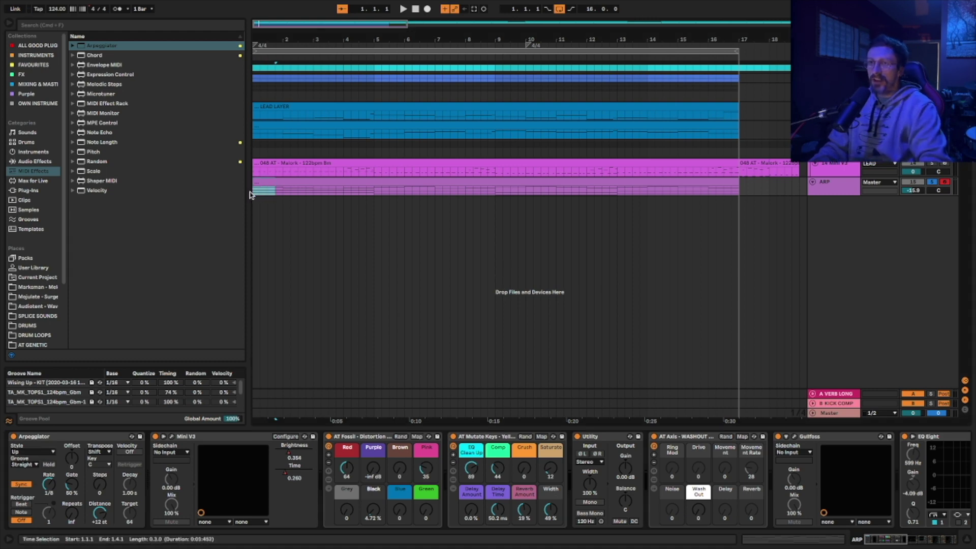
pyautogui.hotkey('ctrl', 'l')
pyautogui.moveTo(270, 51); pyautogui.dragTo(283, 51)
pyautogui.press('space')
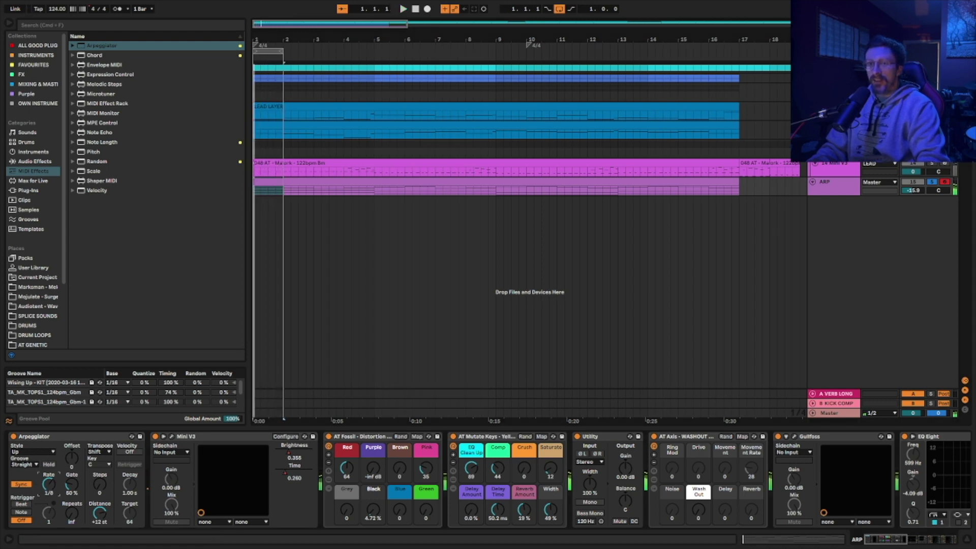
pyautogui.press('space')
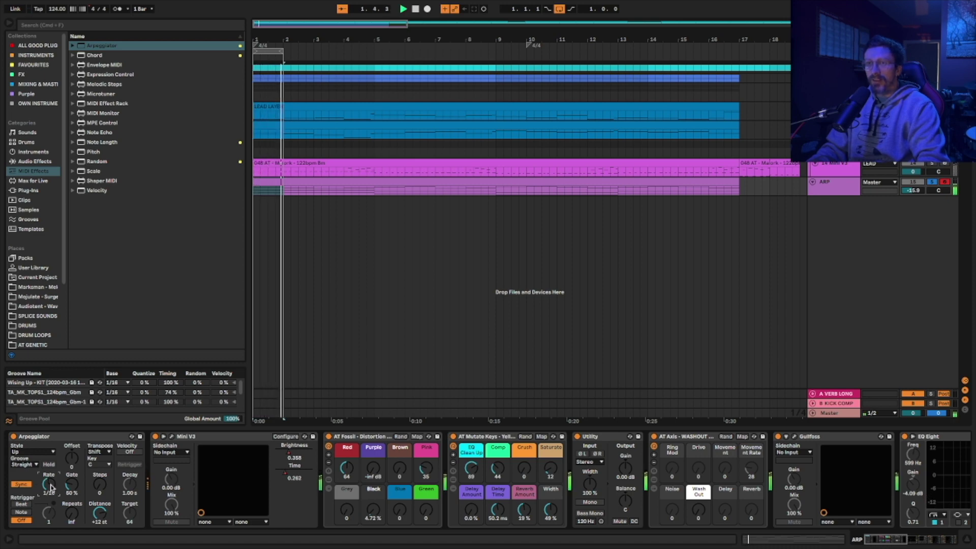
# Audition the Arpeggiator's Down and UpDown styles on the looped bar, leaving UpDown selected
pyautogui.click(37, 452)
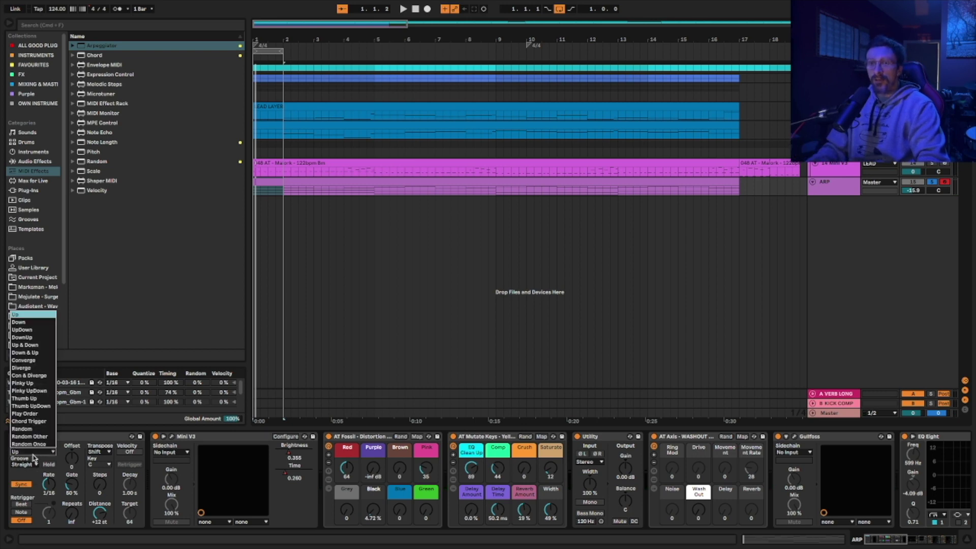
pyautogui.click(37, 327)
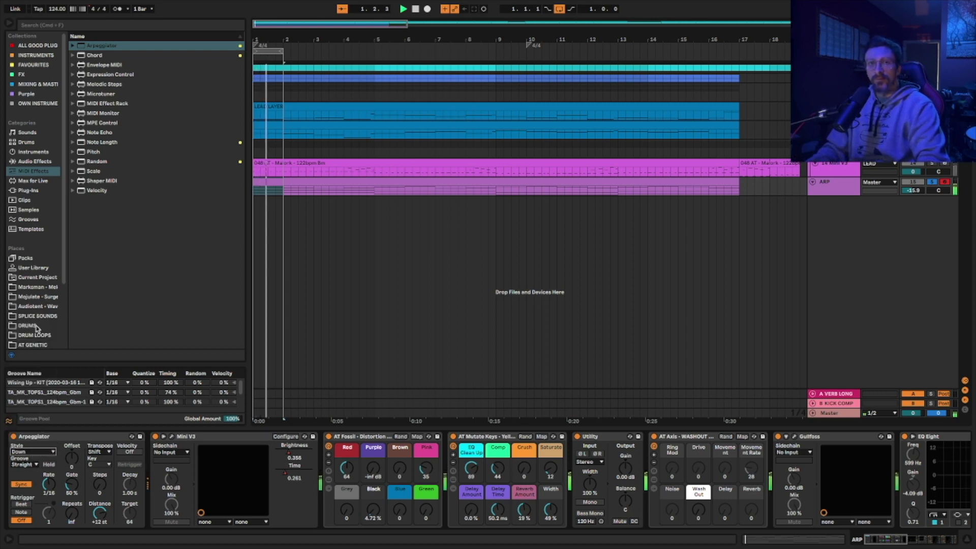
pyautogui.click(35, 452)
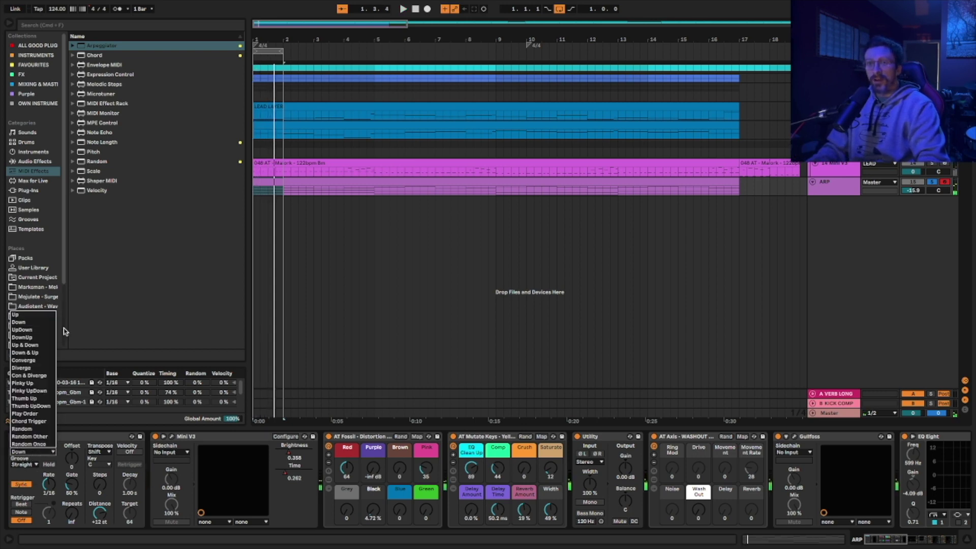
pyautogui.click(30, 330)
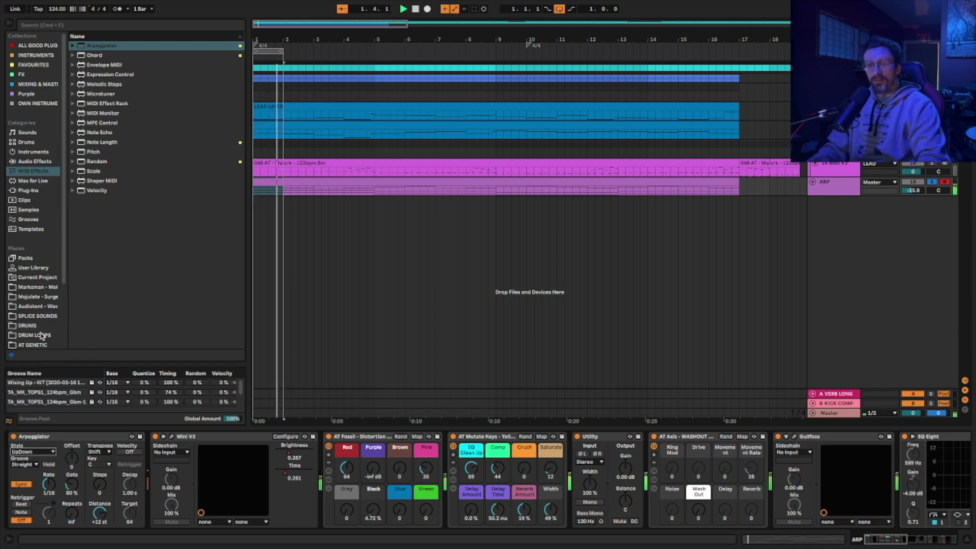
# Audition the Arpeggiator's Diverge style on the looped first bar
pyautogui.click(51, 452)
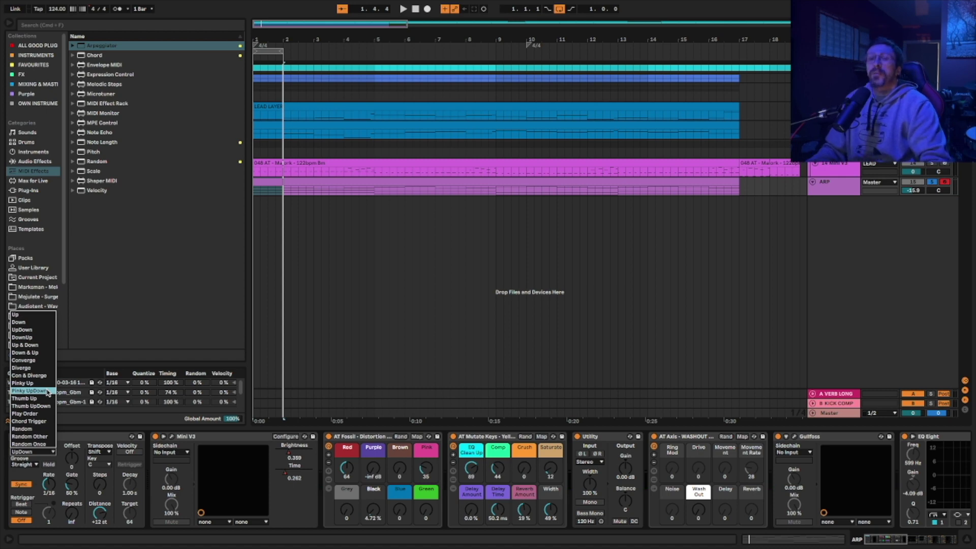
pyautogui.click(34, 368)
pyautogui.press('space')
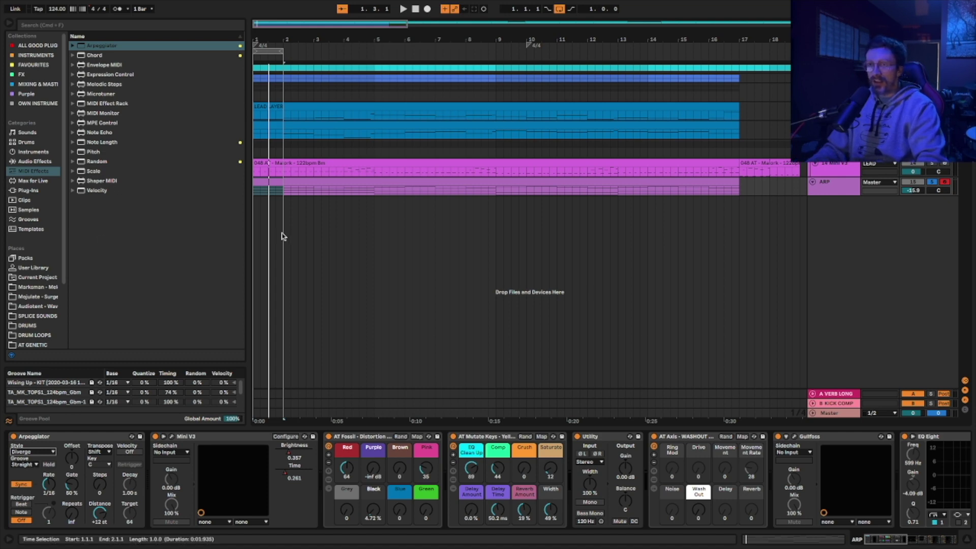
# Look through the Arpeggiator's remaining styles, switch to Chord Trigger and play the looped bar
pyautogui.click(23, 465)
pyautogui.click(33, 452)
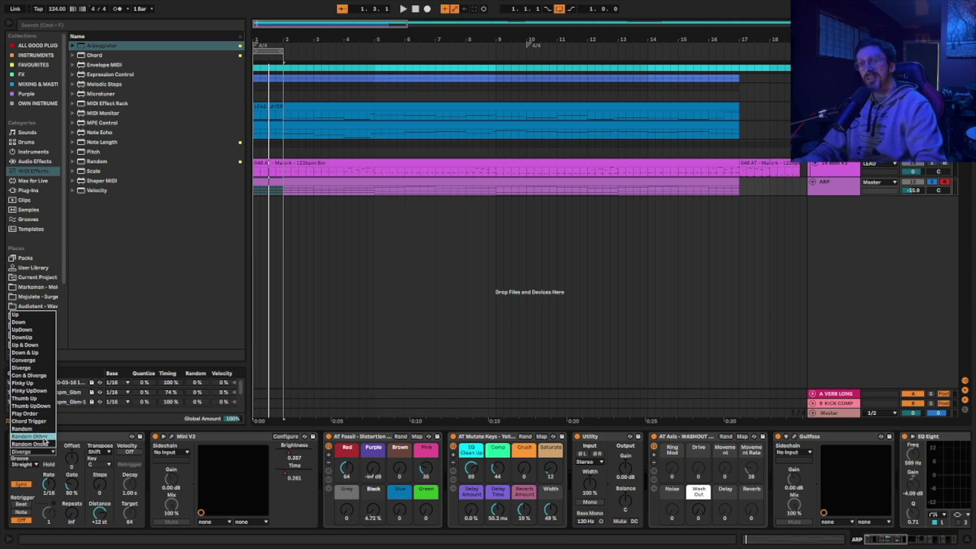
pyautogui.click(31, 444)
pyautogui.click(33, 451)
pyautogui.click(27, 477)
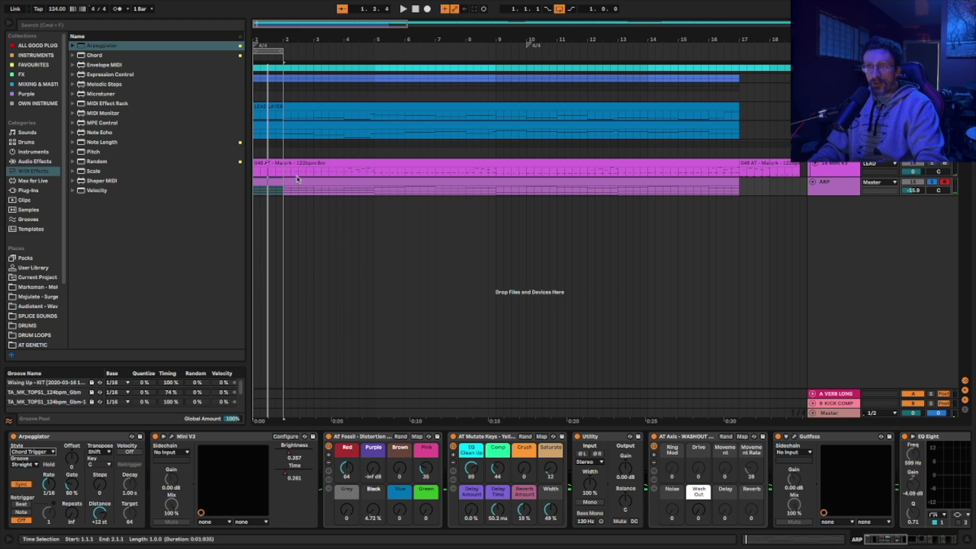
pyautogui.press('space')
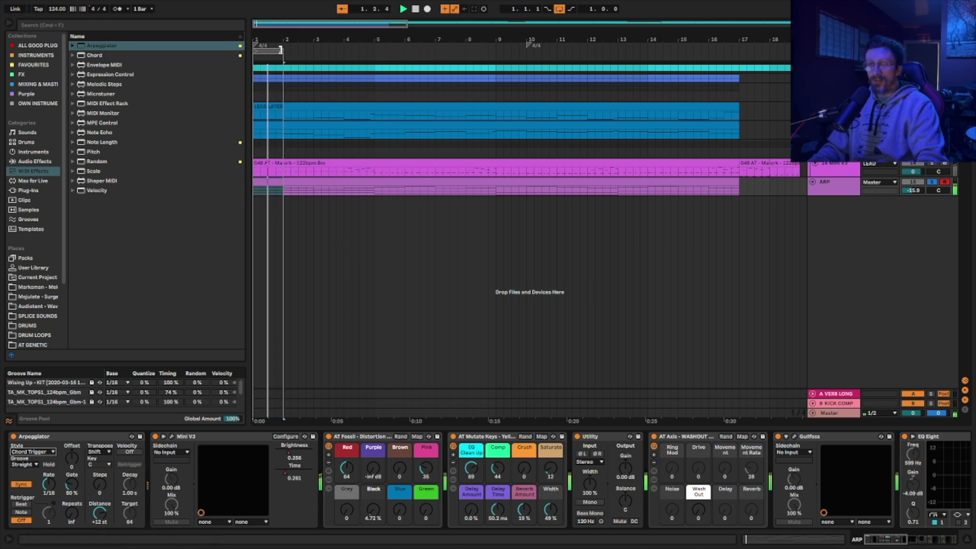
# Extend the loop to cover the first four bars, and view the ARP clip's notes before returning to the device chain
pyautogui.moveTo(283, 52); pyautogui.dragTo(312, 53)
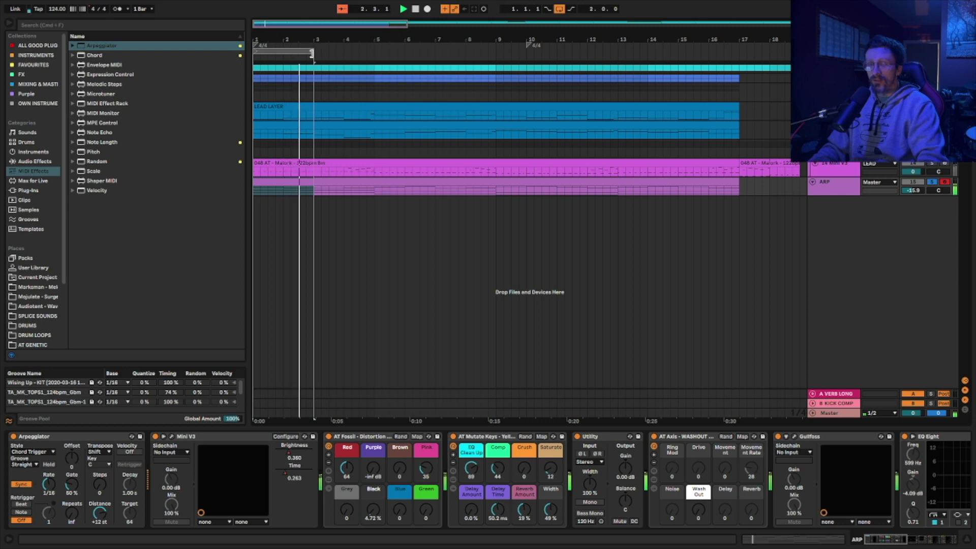
pyautogui.moveTo(312, 53); pyautogui.dragTo(375, 52)
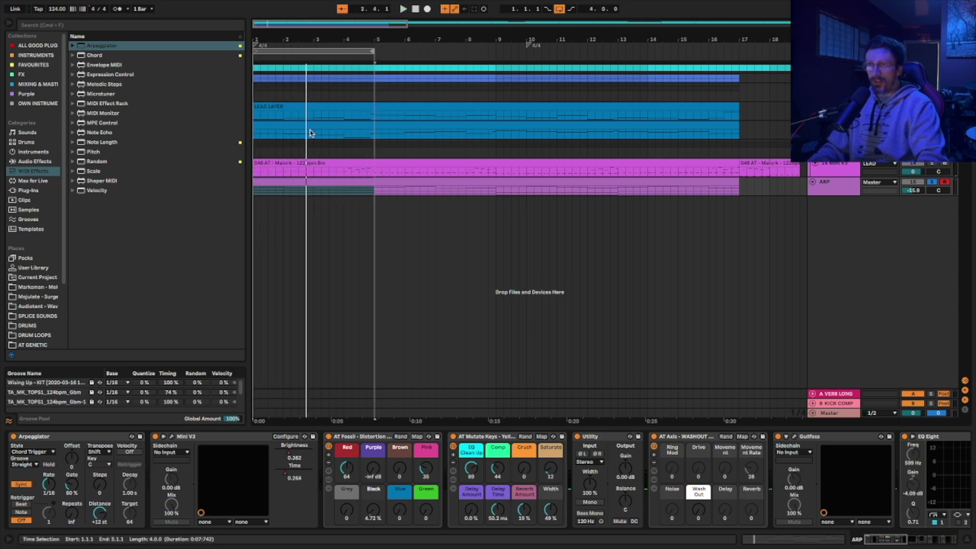
pyautogui.doubleClick(314, 175)
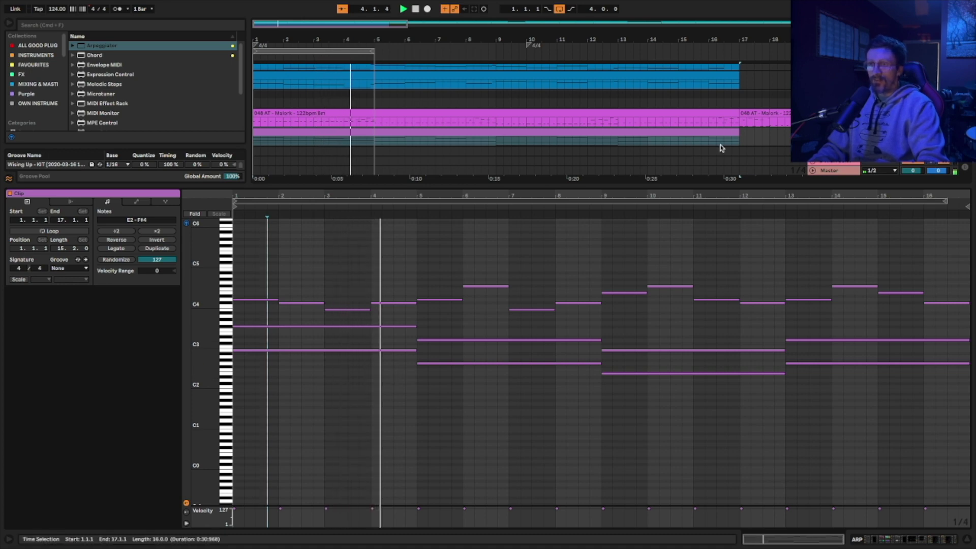
pyautogui.hotkey('shift', 'Tab')
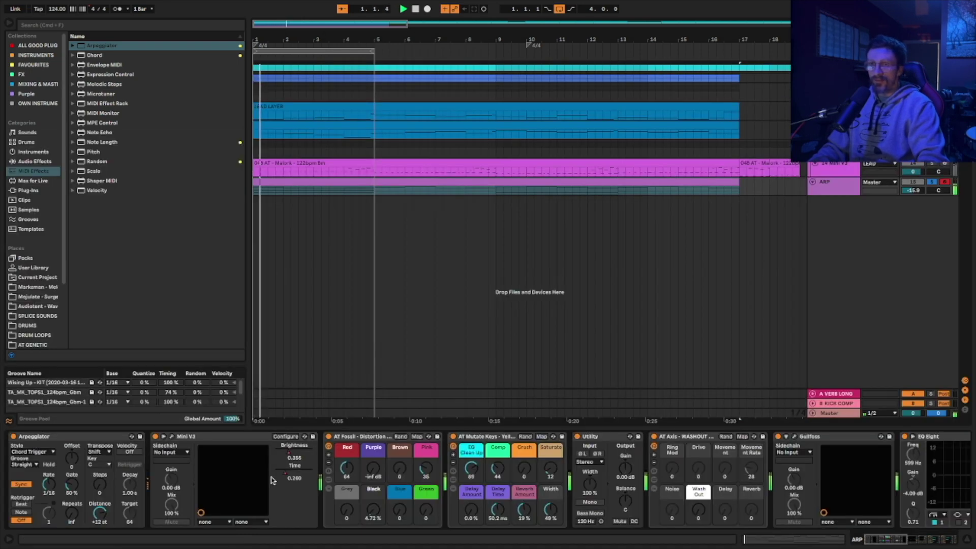
# Set the Arpeggiator's style to Up and play the loop with Beat retriggering at 1/4
pyautogui.click(31, 451)
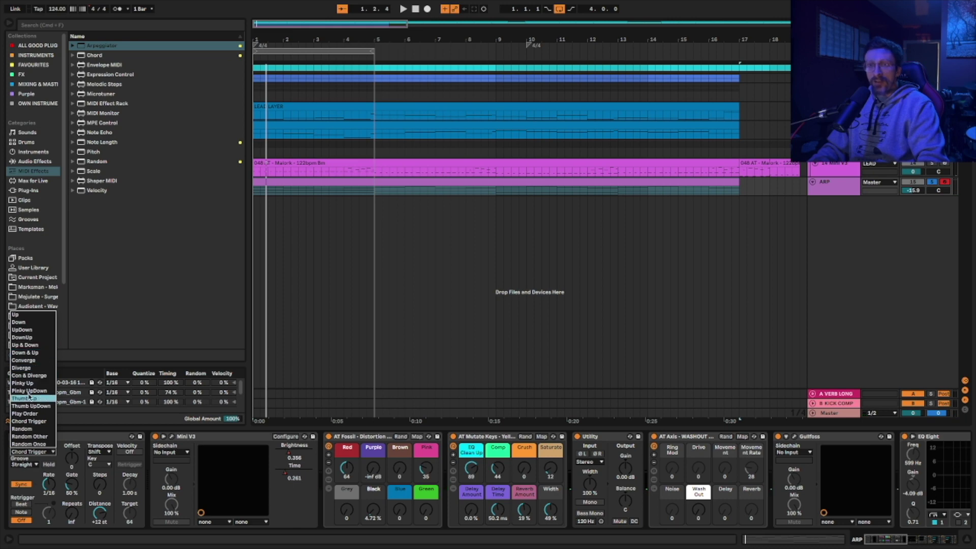
pyautogui.click(32, 316)
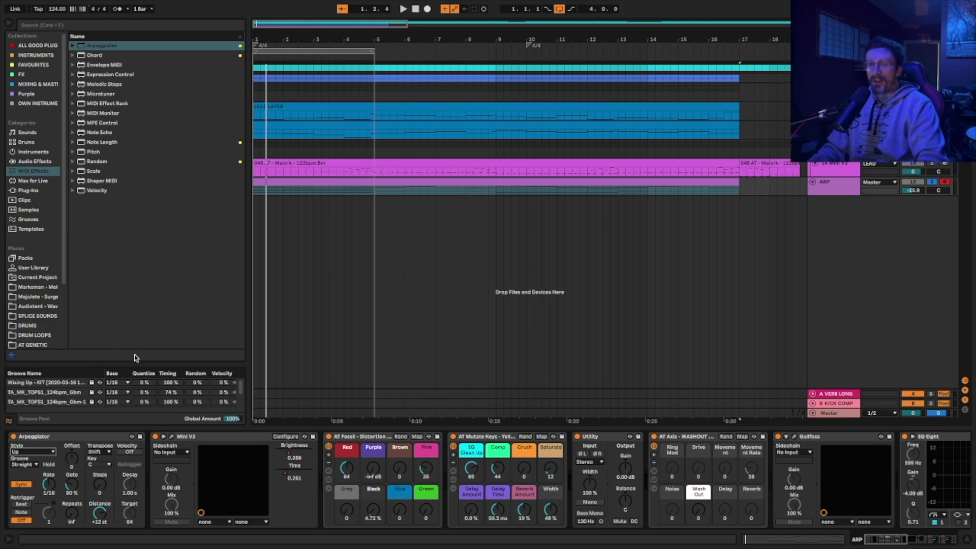
pyautogui.click(21, 505)
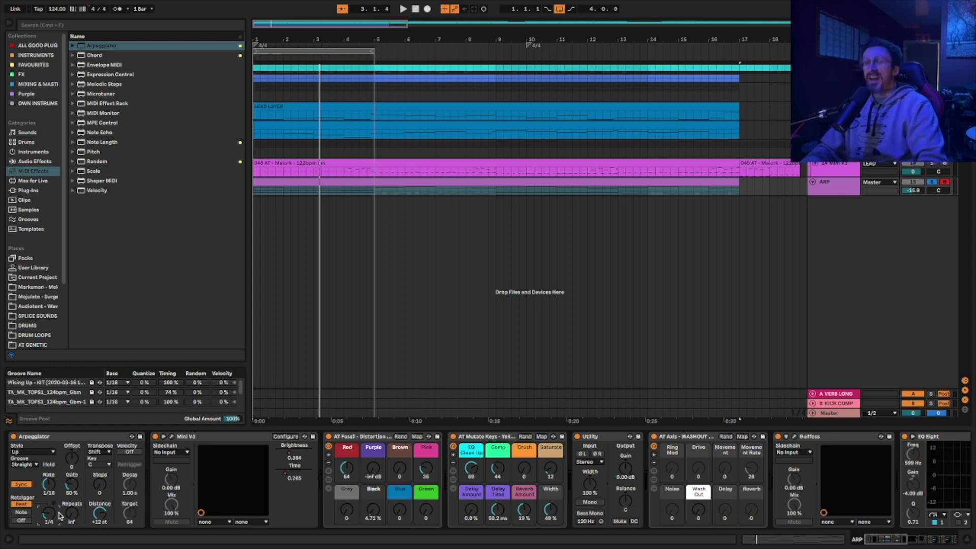
pyautogui.press('space')
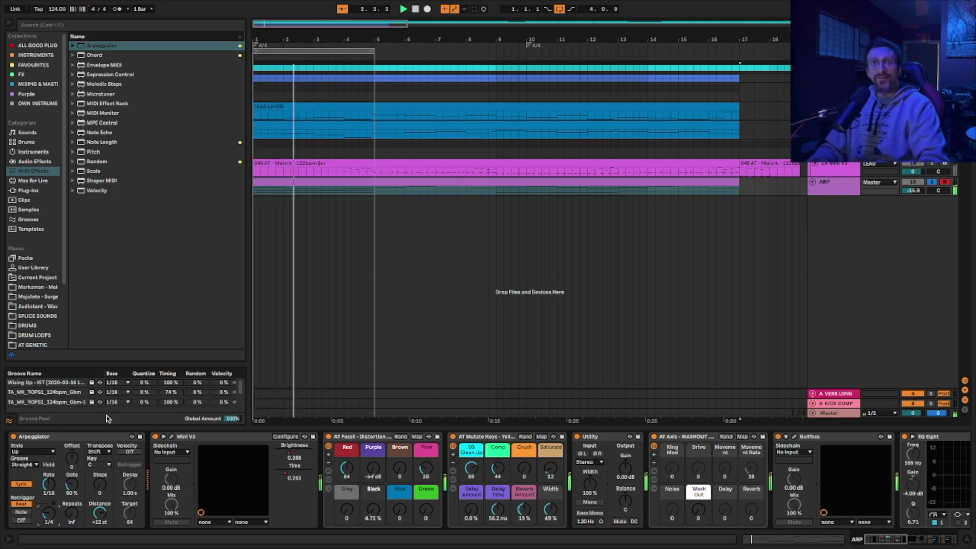
# Audition Beat retriggering at 1/2, turn the Arpeggiator's retrigger off and play the loop without it
pyautogui.click(22, 520)
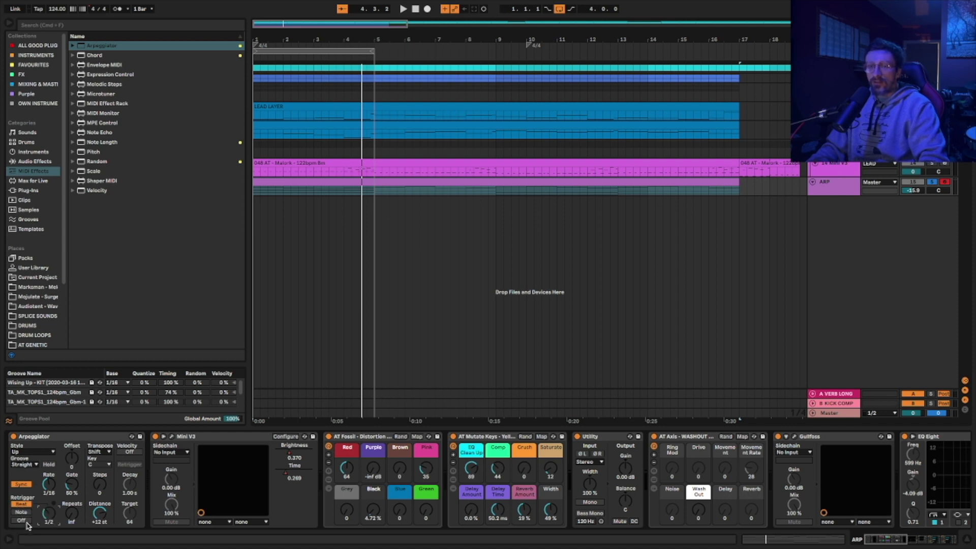
pyautogui.press('space')
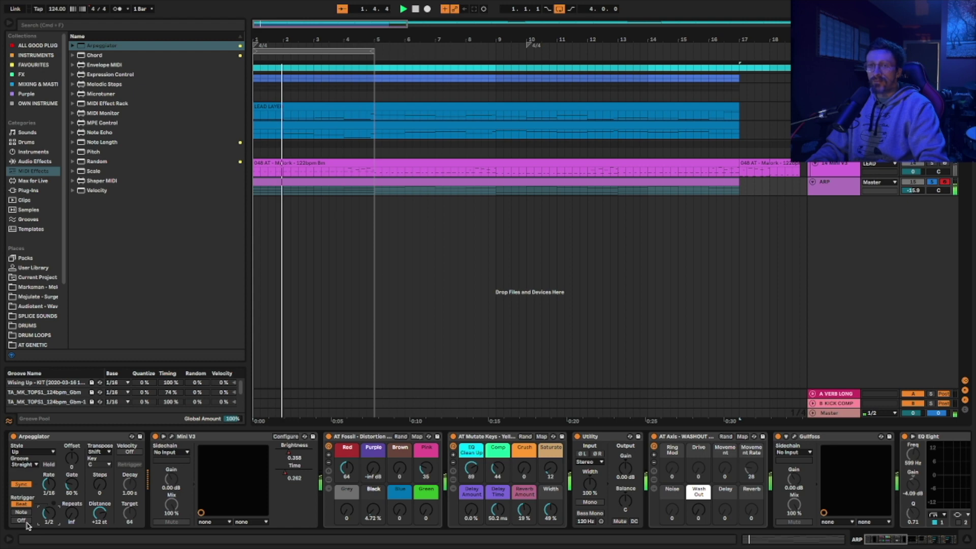
pyautogui.press('space')
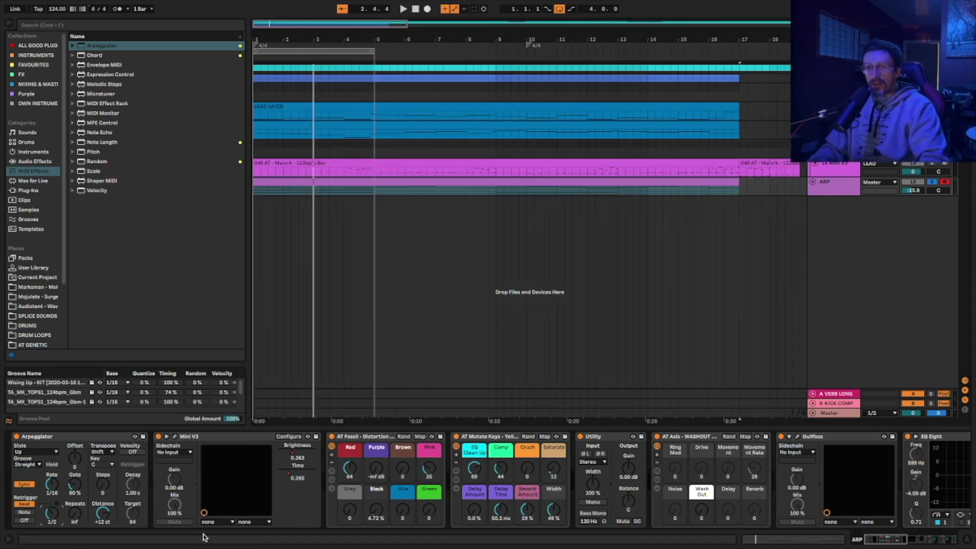
pyautogui.click(29, 520)
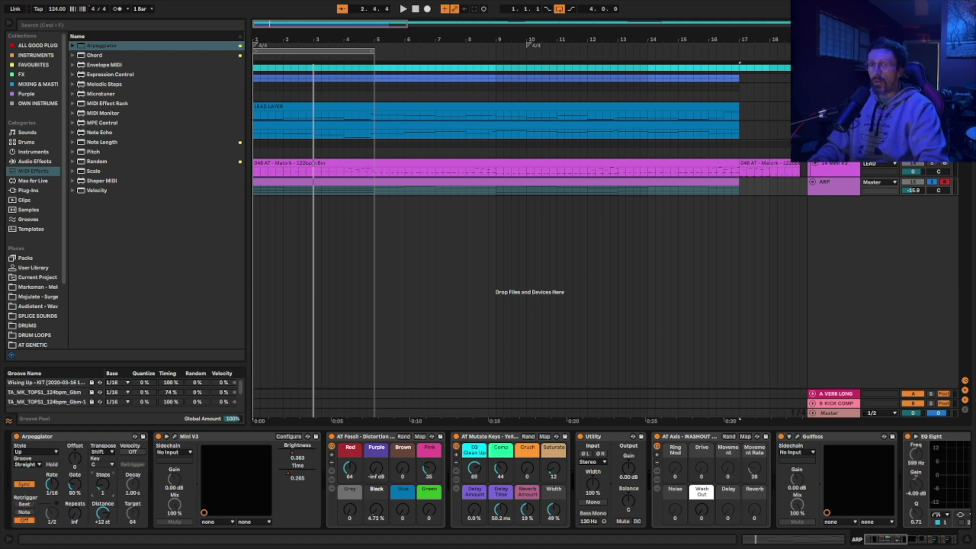
pyautogui.press('space')
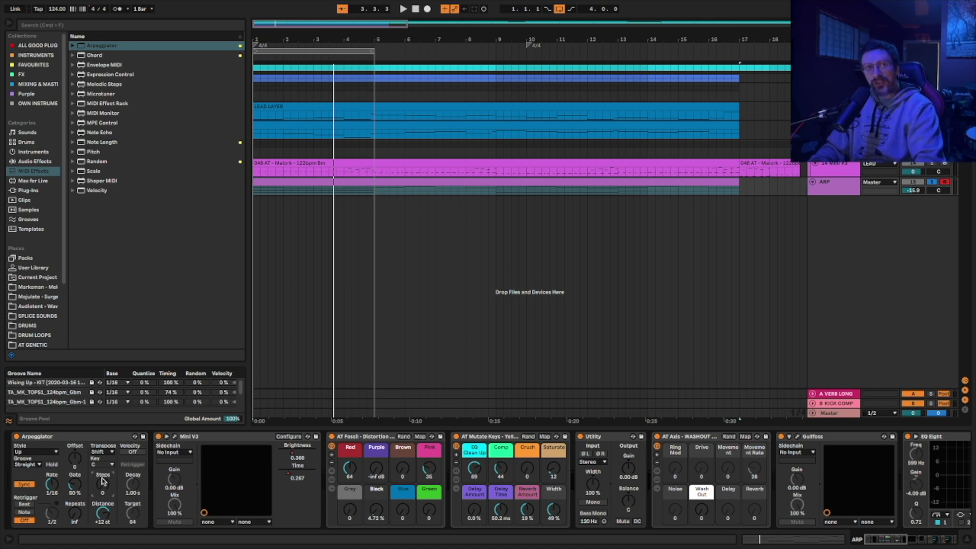
# Audition shorter Arpeggiator gate lengths, from 39 % downwards, and restore the gate to its original length
pyautogui.moveTo(75, 484); pyautogui.dragTo(74, 490)
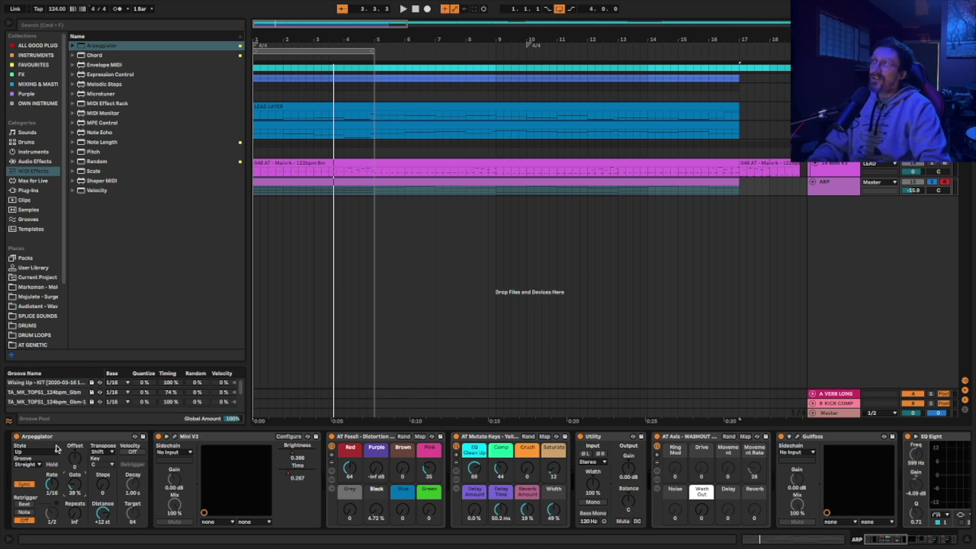
pyautogui.moveTo(75, 484); pyautogui.dragTo(75, 508)
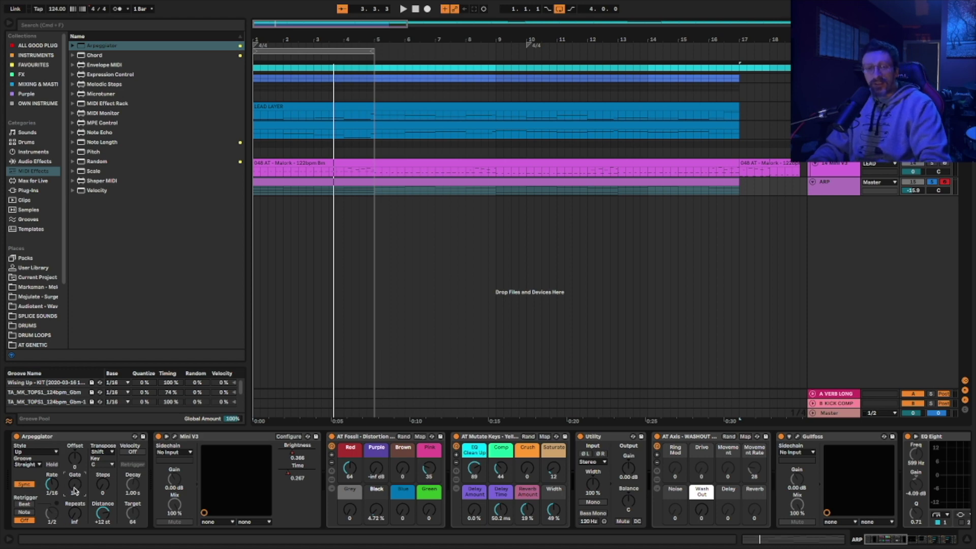
pyautogui.press('space')
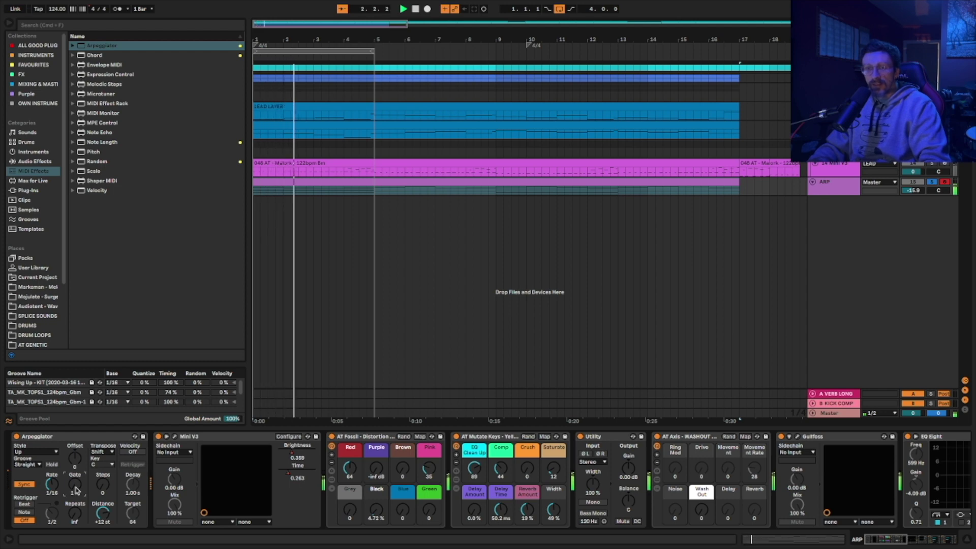
pyautogui.press('space')
pyautogui.moveTo(75, 483); pyautogui.dragTo(75, 489)
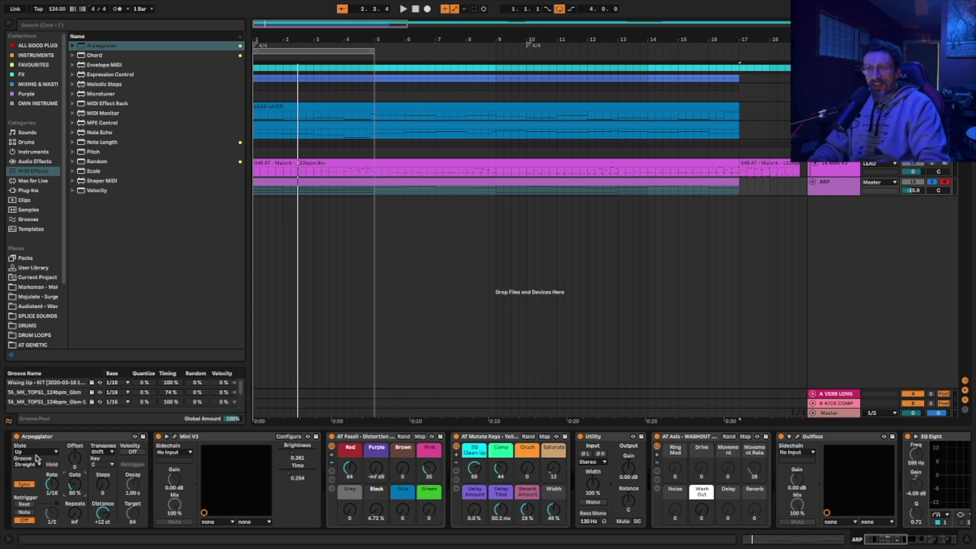
# Check the info view and the available grooves, and audition the Arpeggiator with the Swing 16 groove
pyautogui.hotkey('shift', '?')
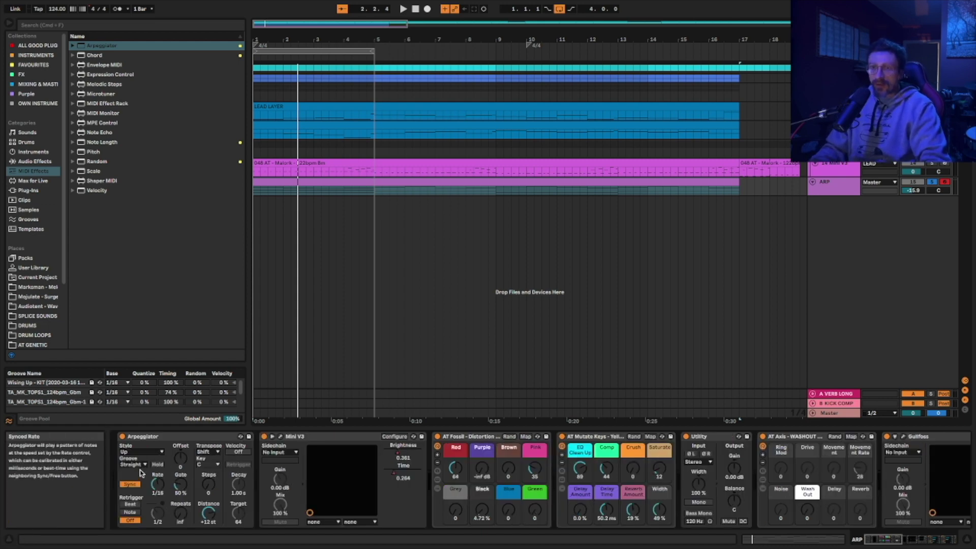
pyautogui.hotkey('shift', '?')
pyautogui.click(25, 465)
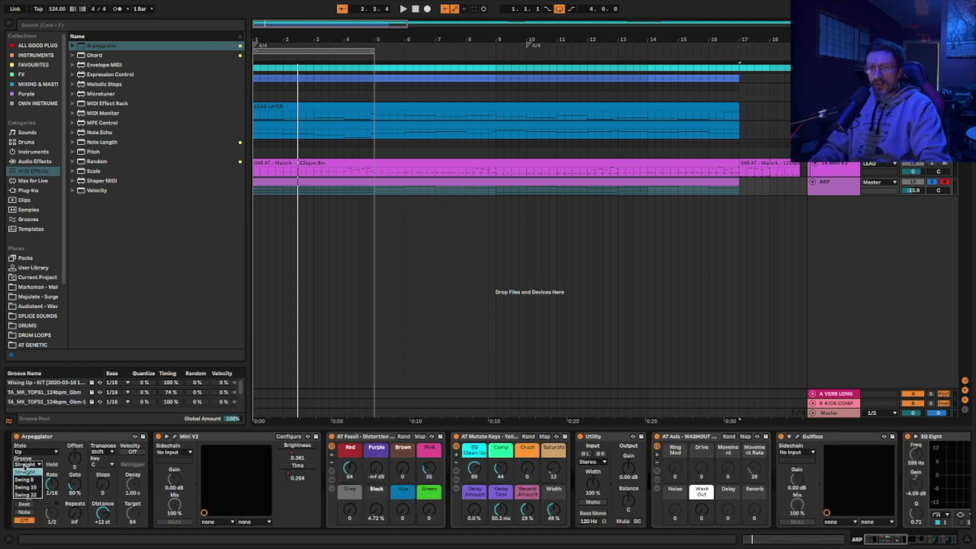
pyautogui.click(65, 437)
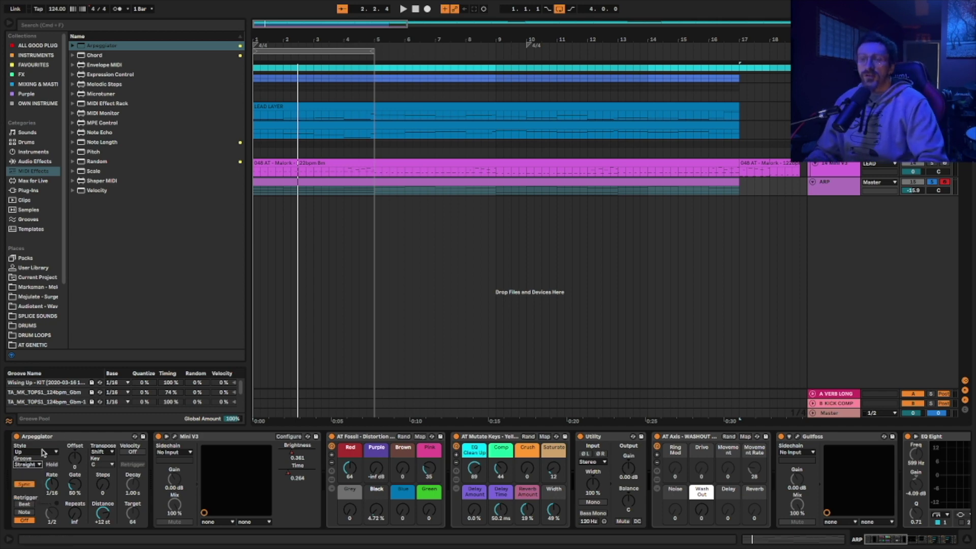
pyautogui.click(26, 464)
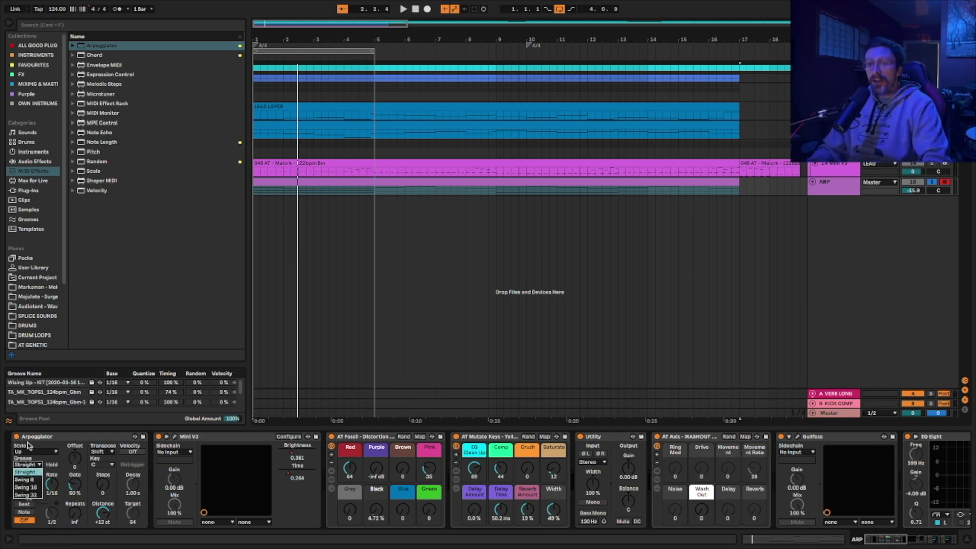
pyautogui.click(25, 487)
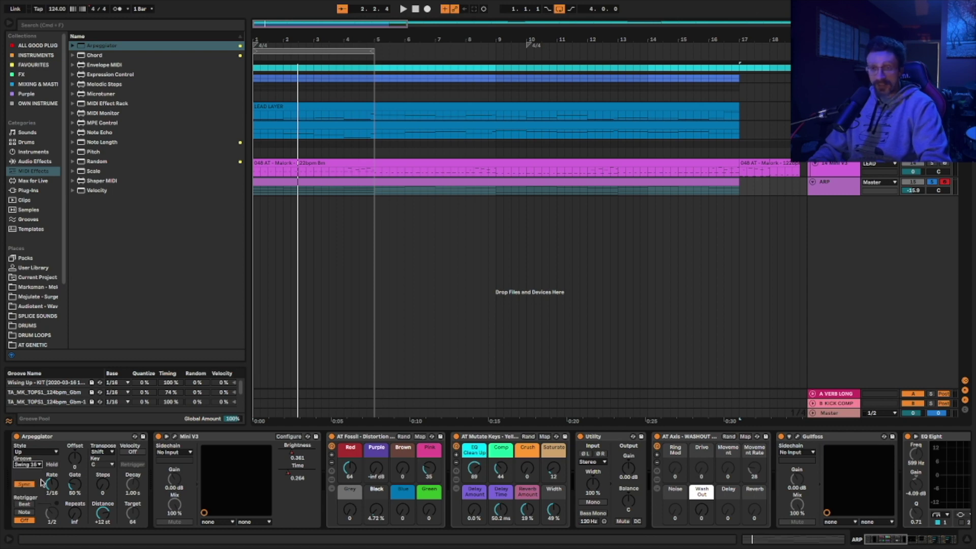
pyautogui.press('space')
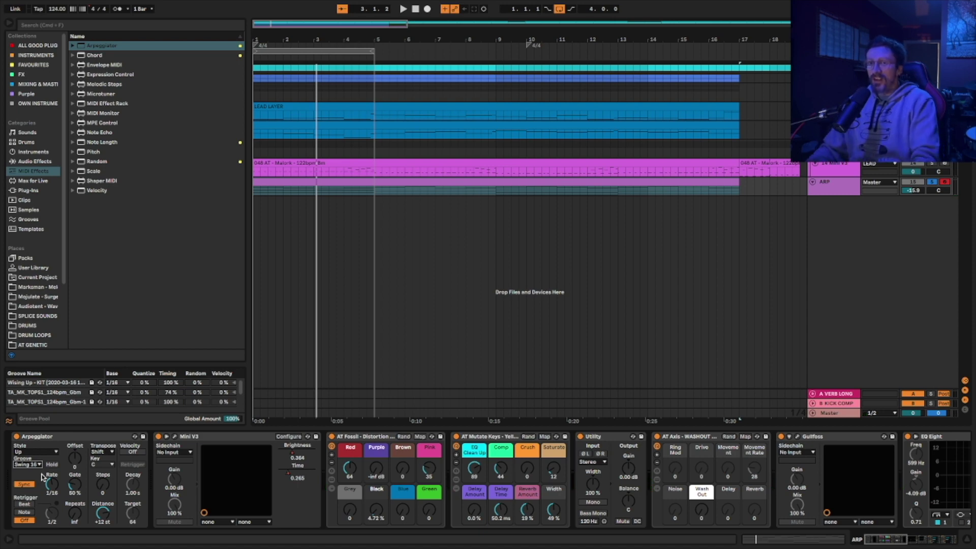
# Compare the Arpeggiator's Swing 8, Swing 32 and Swing 16 grooves during loop playback
pyautogui.click(38, 464)
pyautogui.click(26, 480)
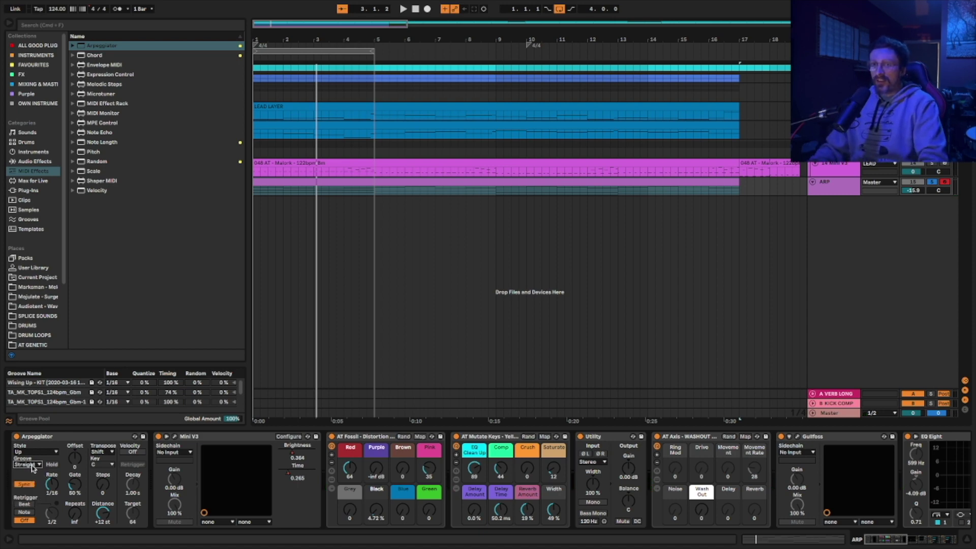
pyautogui.press('space')
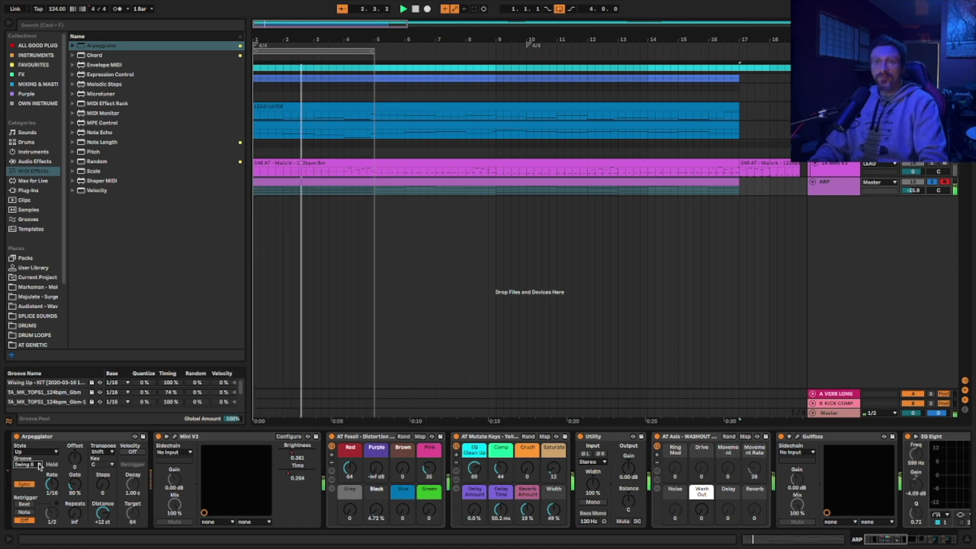
pyautogui.click(26, 464)
pyautogui.click(34, 495)
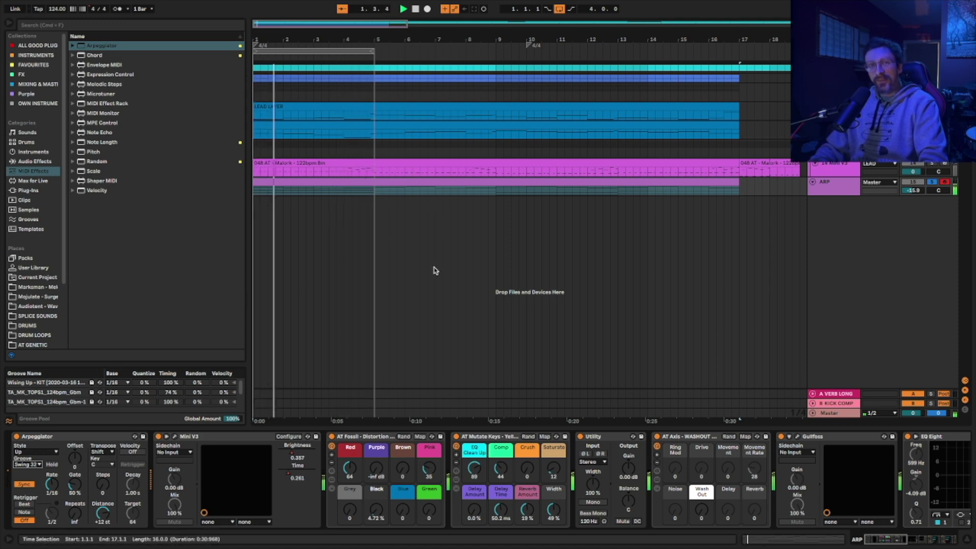
pyautogui.click(34, 465)
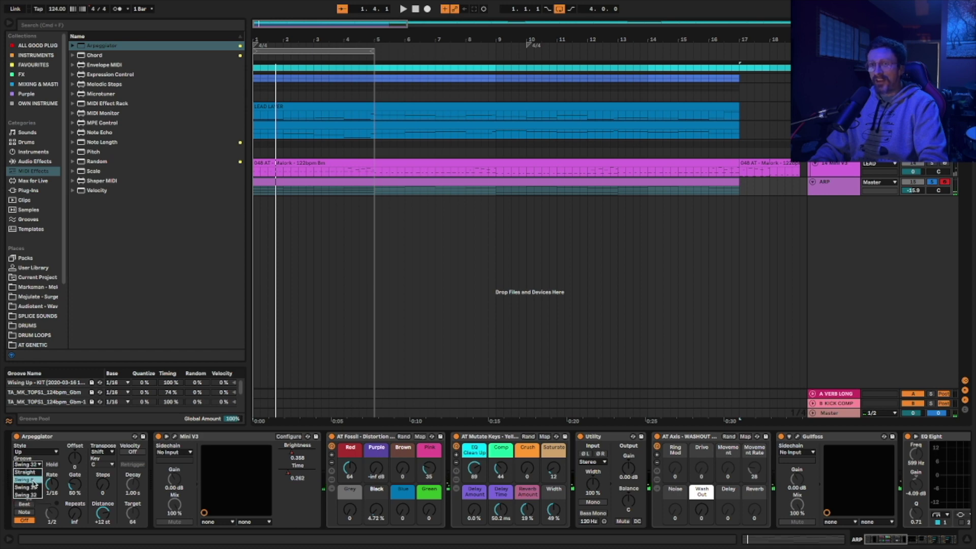
pyautogui.click(26, 487)
pyautogui.press('space')
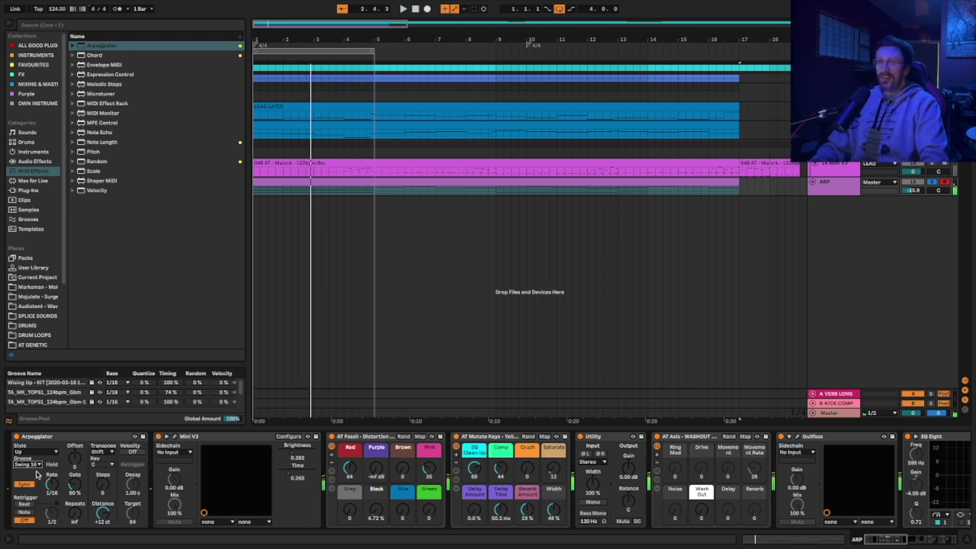
# Set the Arpeggiator's groove back to Straight and check the available groove options once more
pyautogui.click(30, 464)
pyautogui.click(32, 477)
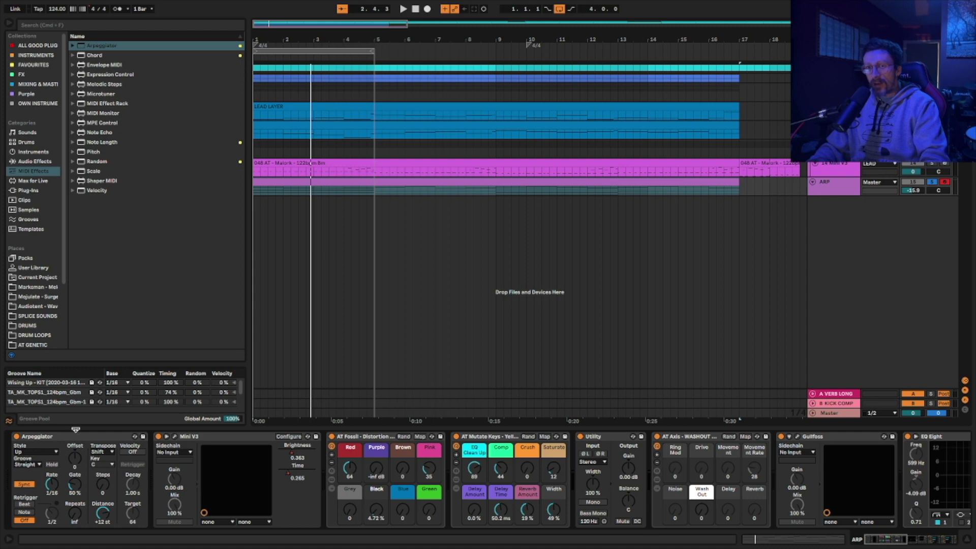
pyautogui.click(79, 437)
pyautogui.click(27, 464)
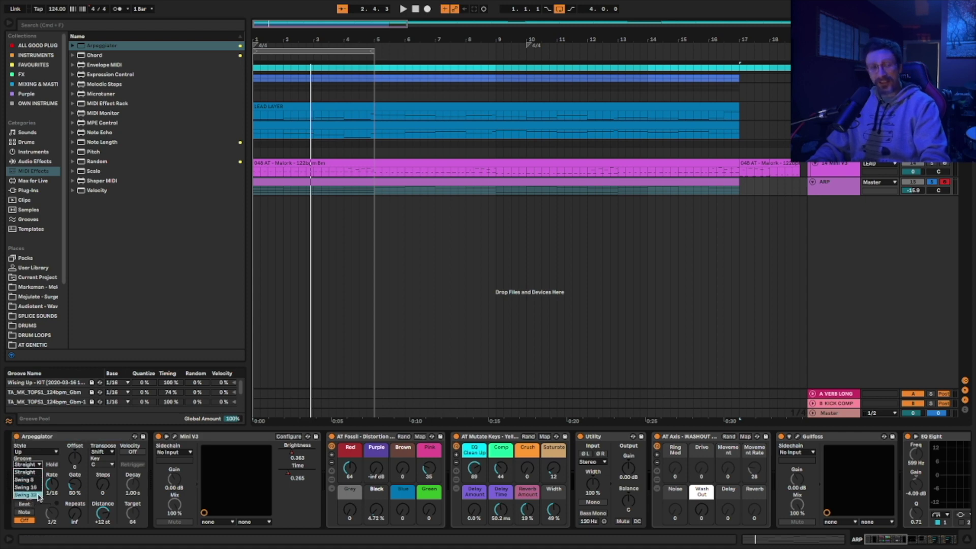
pyautogui.click(103, 432)
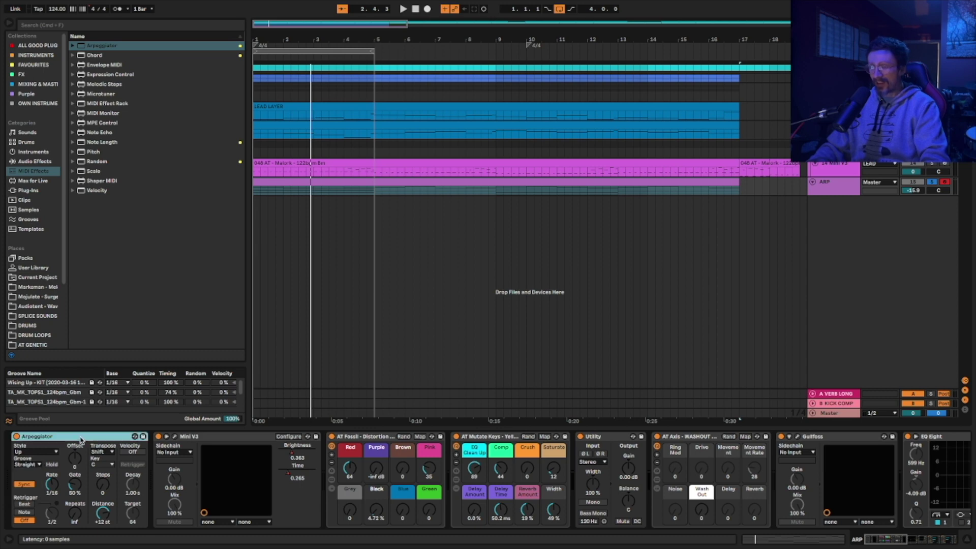
# Audition short and long filter decay times in the ARP track's Mini V3 during playback, finish at 2.42 s, and close the synth window
pyautogui.click(175, 437)
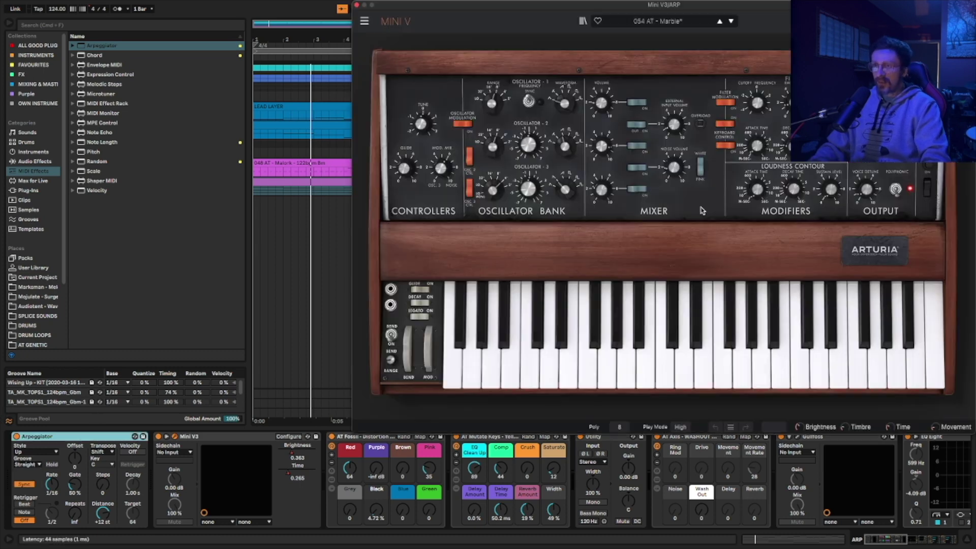
pyautogui.moveTo(845, 7); pyautogui.dragTo(656, 42)
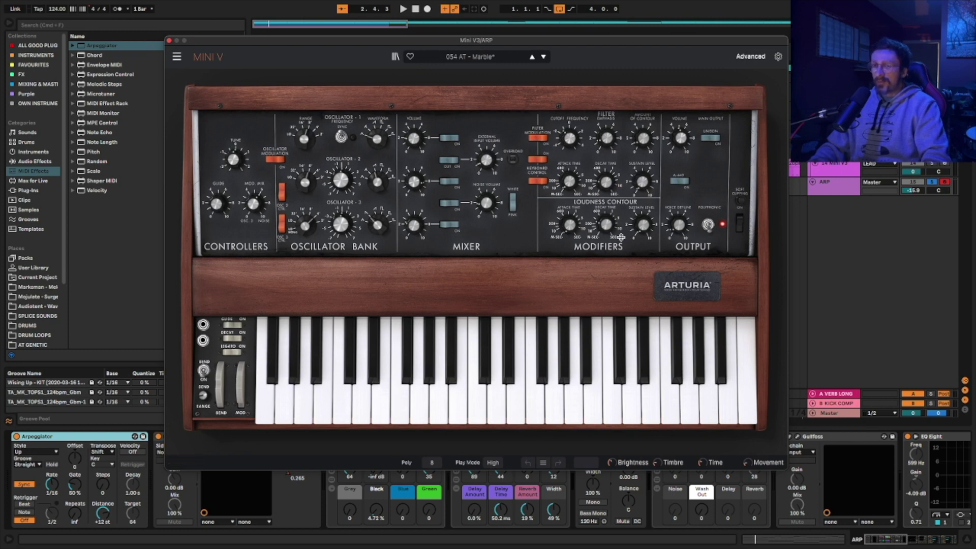
pyautogui.press('space')
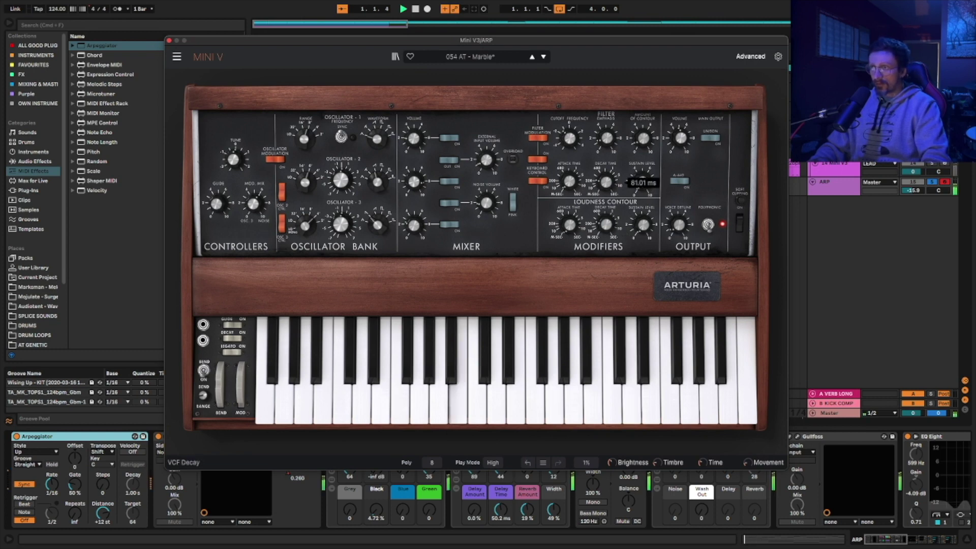
pyautogui.moveTo(607, 224)
pyautogui.mouseDown()
pyautogui.moveTo(607, 210)
pyautogui.moveTo(607, 237)
pyautogui.moveTo(607, 223)
pyautogui.mouseUp()
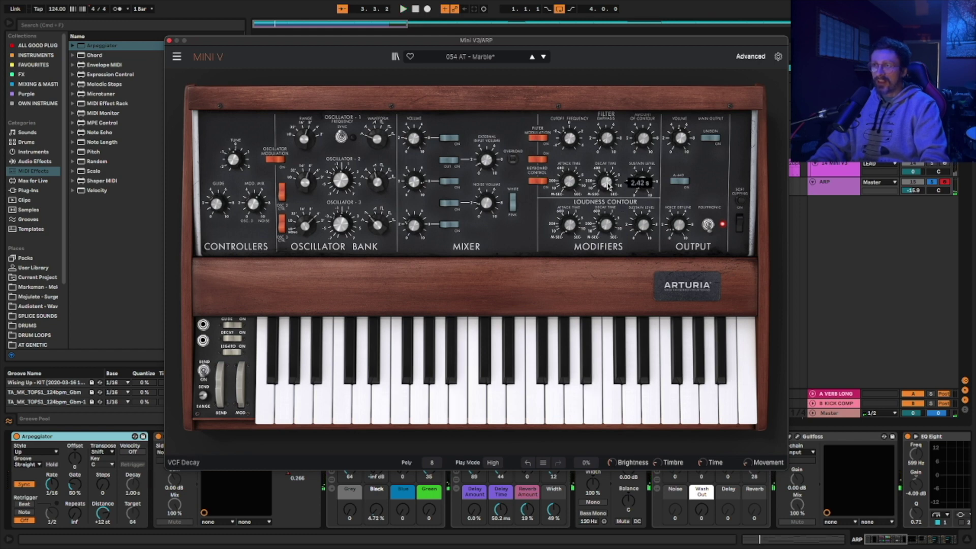
pyautogui.click(170, 40)
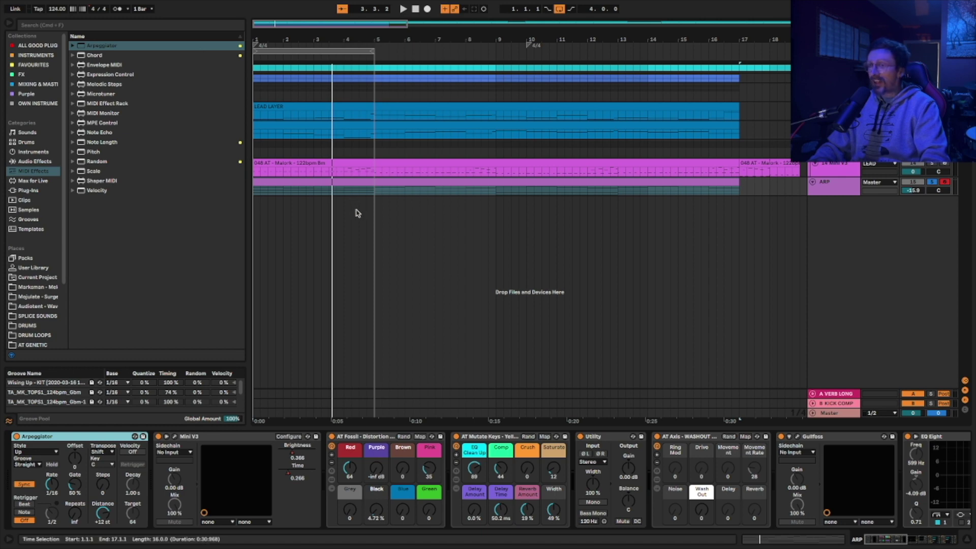
# Take the ARP track out of solo and clear its existing clip, with the bass tracks unfolded
pyautogui.click(915, 184)
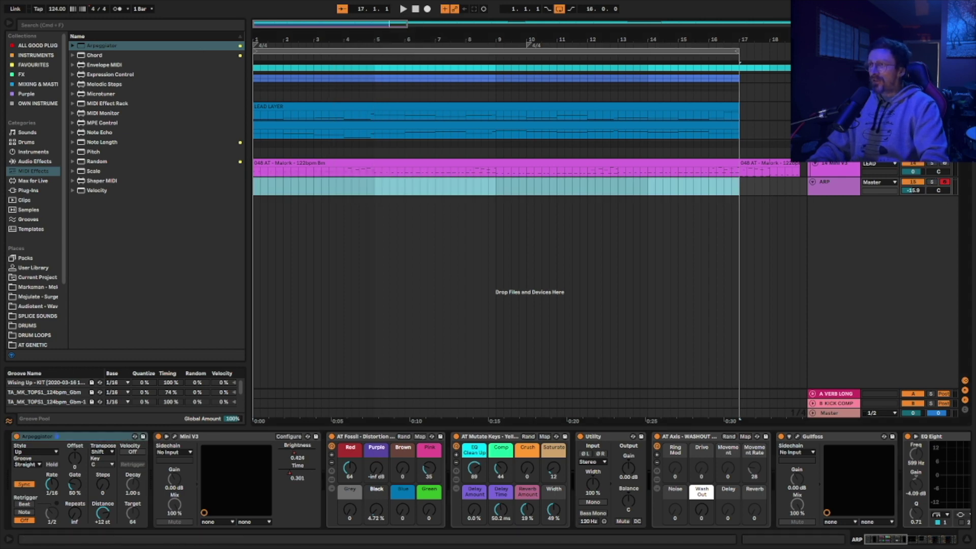
pyautogui.click(812, 78)
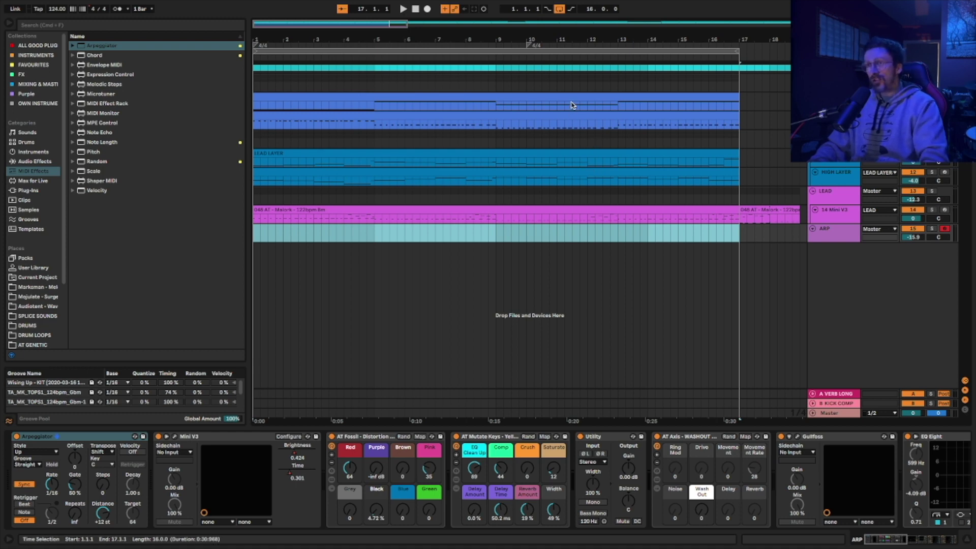
pyautogui.click(470, 104)
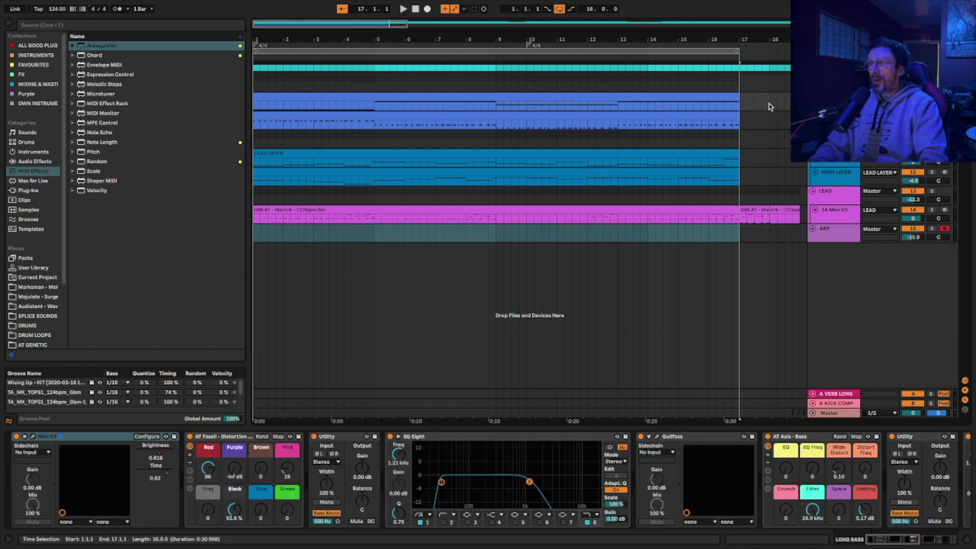
pyautogui.click(472, 100)
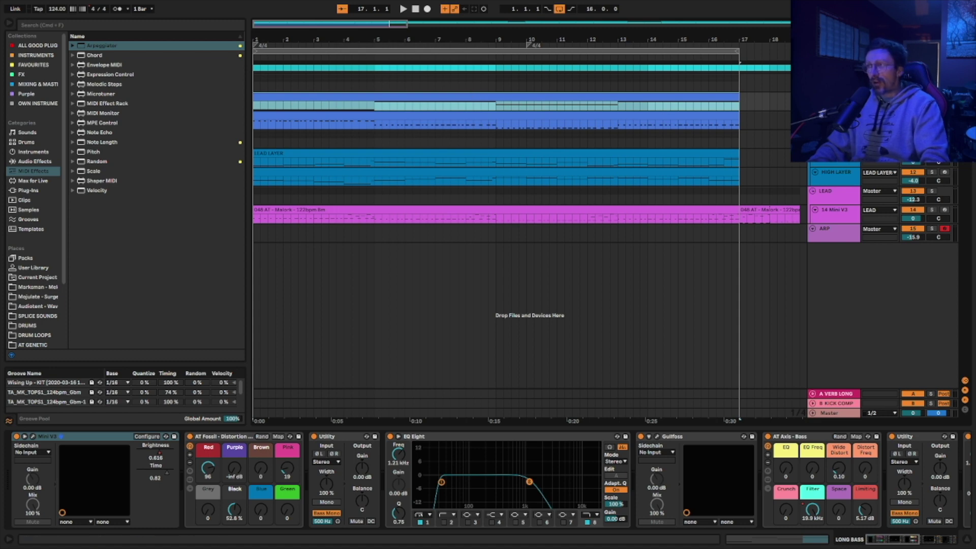
# Solo the long bass track and listen to its notes at bars 1, 5, 9 and 13
pyautogui.click(473, 138)
pyautogui.press('space')
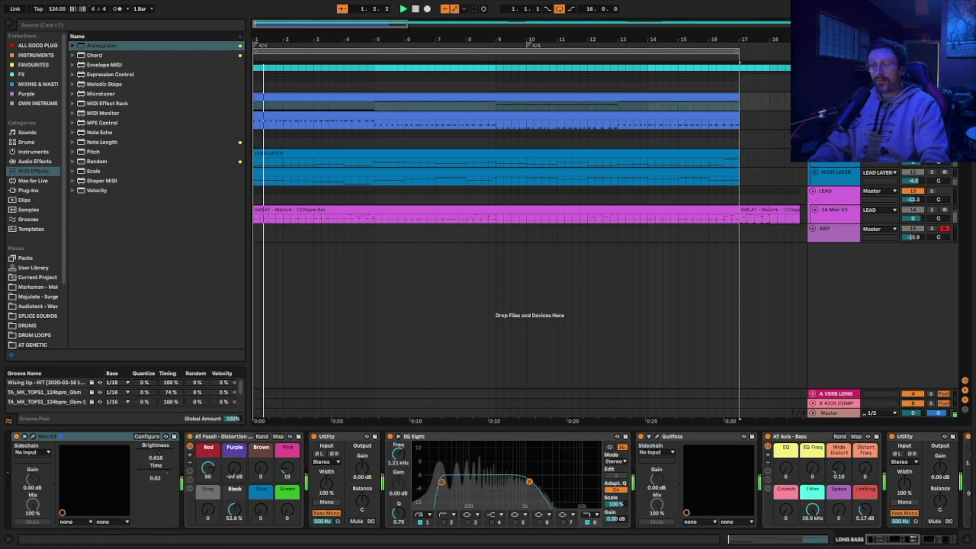
pyautogui.click(372, 102)
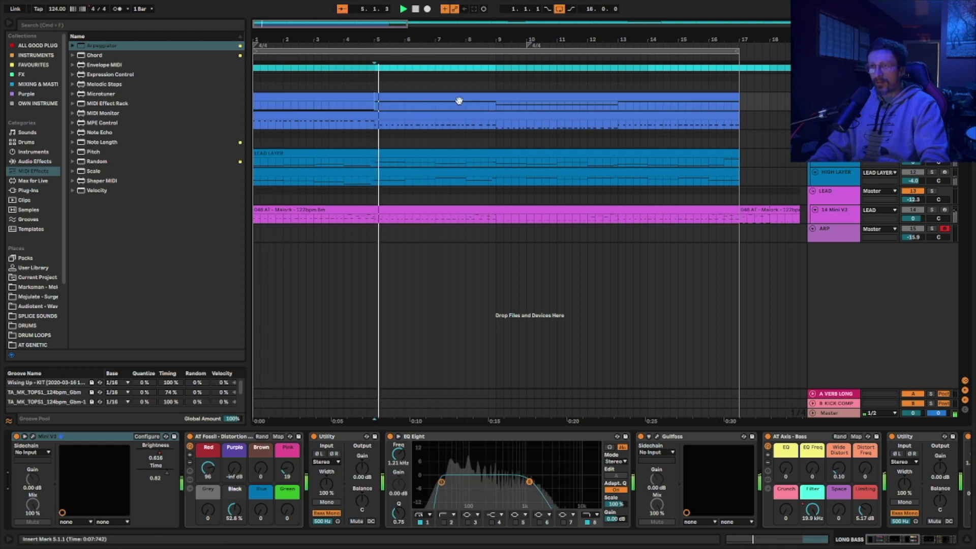
pyautogui.click(617, 103)
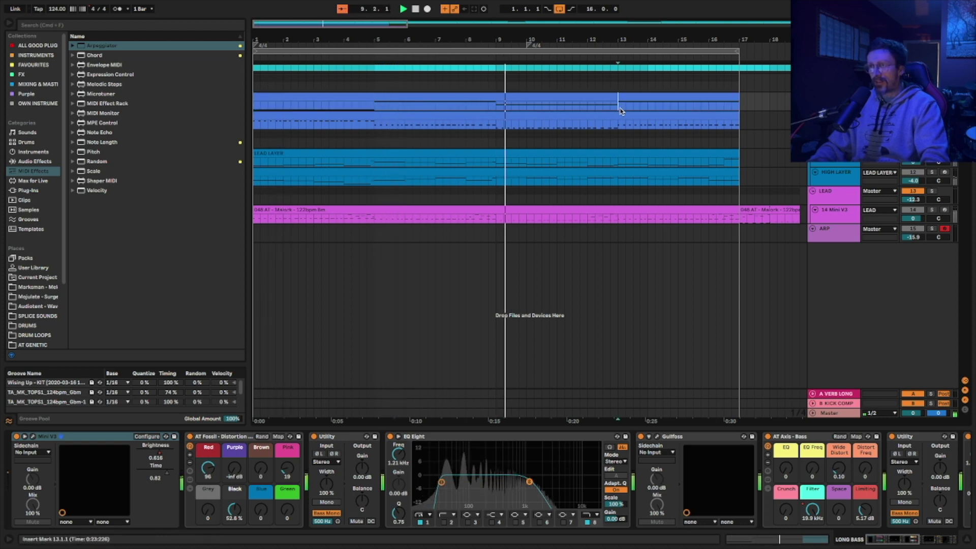
pyautogui.click(519, 113)
pyautogui.hscroll(-3, 519, 114)
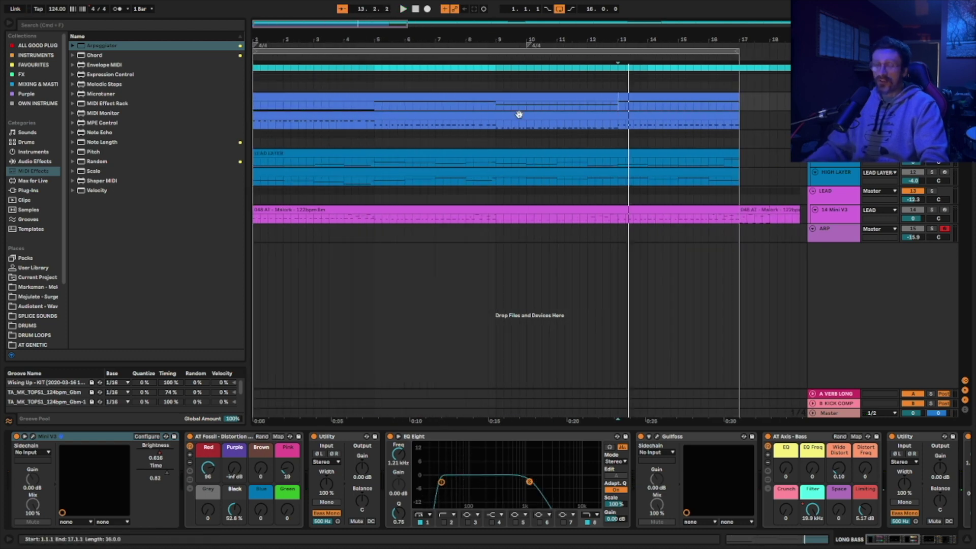
# Copy the long bass clip to the start of the ARP track and play it with ARP soloed
pyautogui.click(503, 98)
pyautogui.press('space')
pyautogui.hotkey('ctrl', 'c')
pyautogui.click(254, 231)
pyautogui.hotkey('ctrl', 'v')
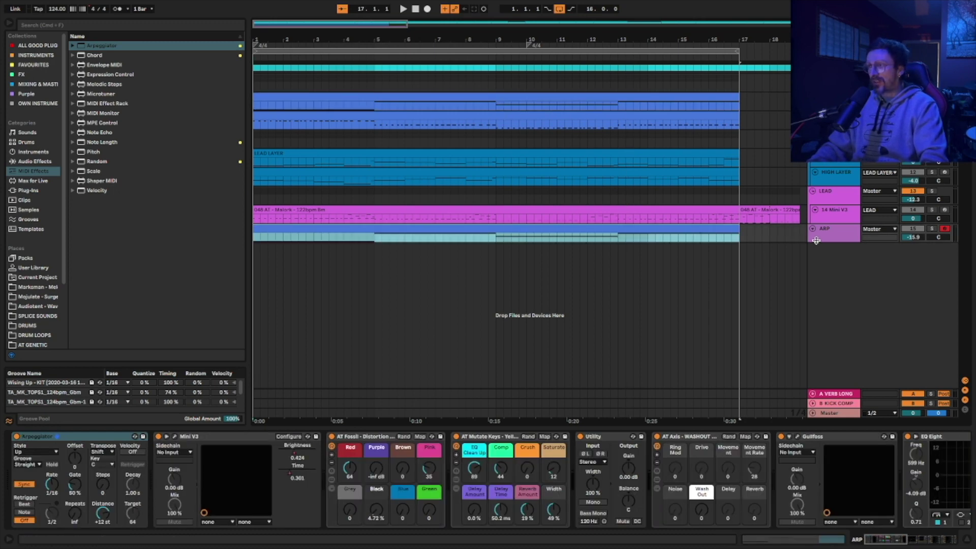
pyautogui.click(931, 229)
pyautogui.press('space')
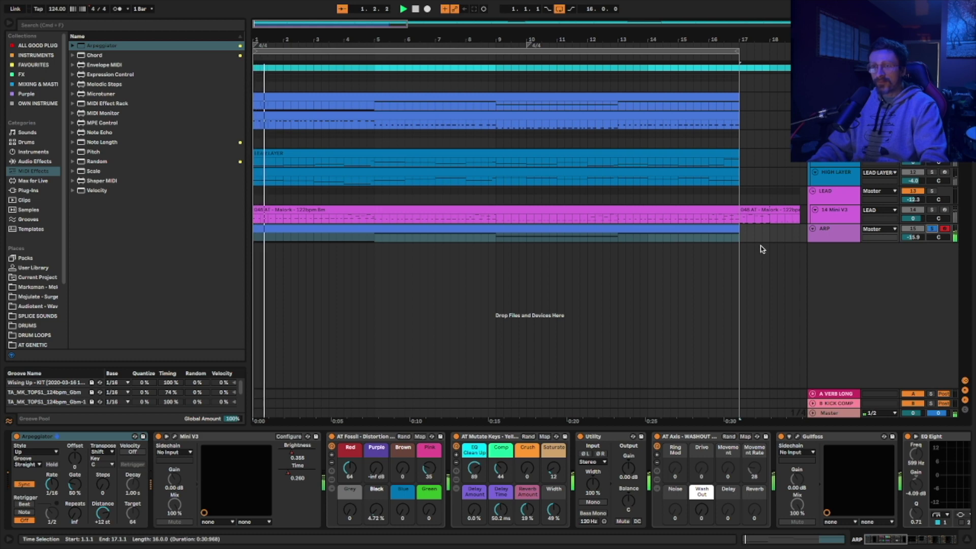
# Transpose all notes of the new ARP clip up into the B2–G3 range and play the result
pyautogui.doubleClick(423, 232)
pyautogui.hotkey('ctrl', 'a')
pyautogui.press('space')
pyautogui.hotkey('shift', 'Up')
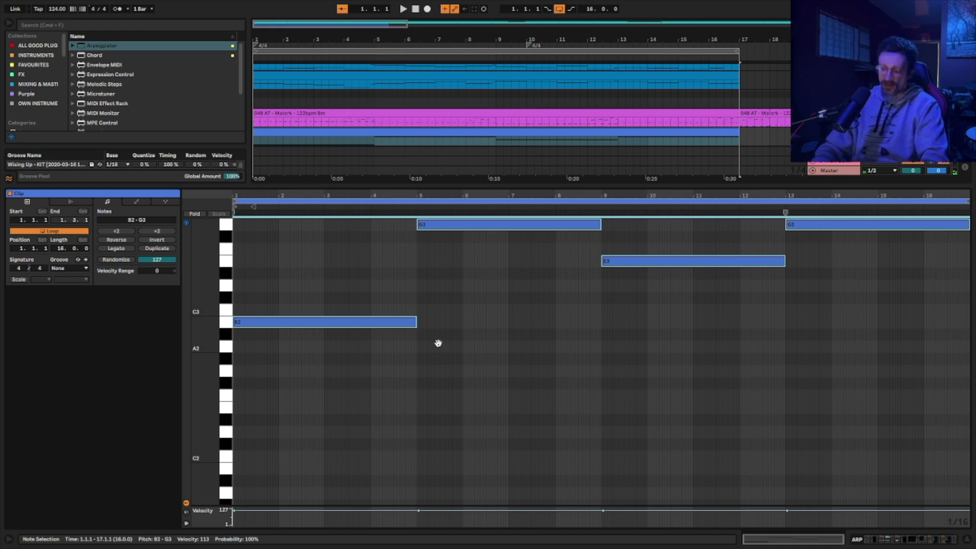
pyautogui.press('super+alt+l')
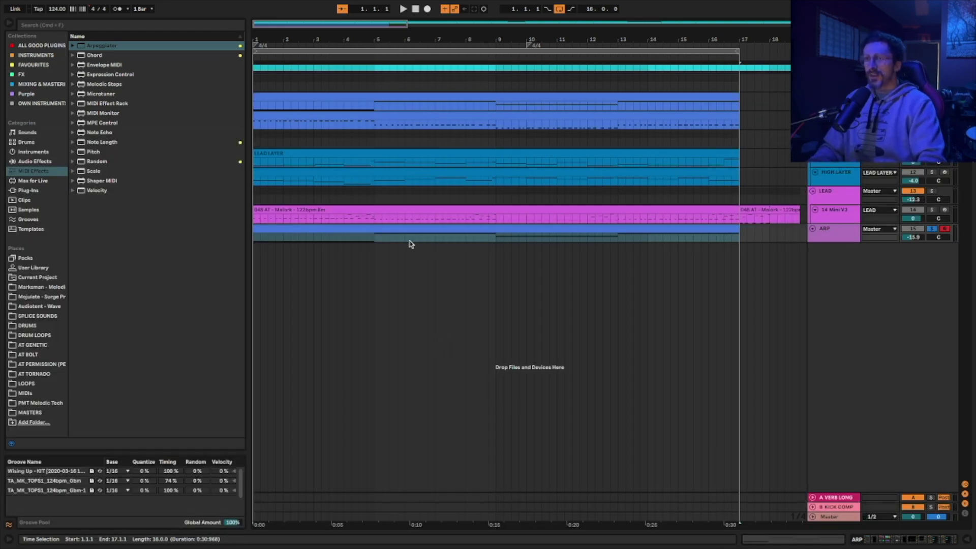
pyautogui.press('super+alt+l')
pyautogui.press('space')
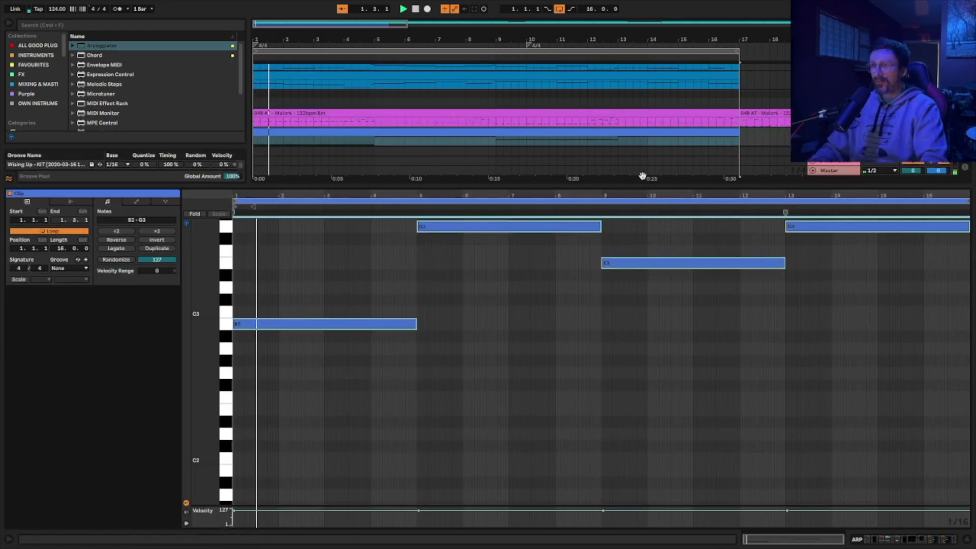
pyautogui.scroll(3, 525, 259)
pyautogui.press('space')
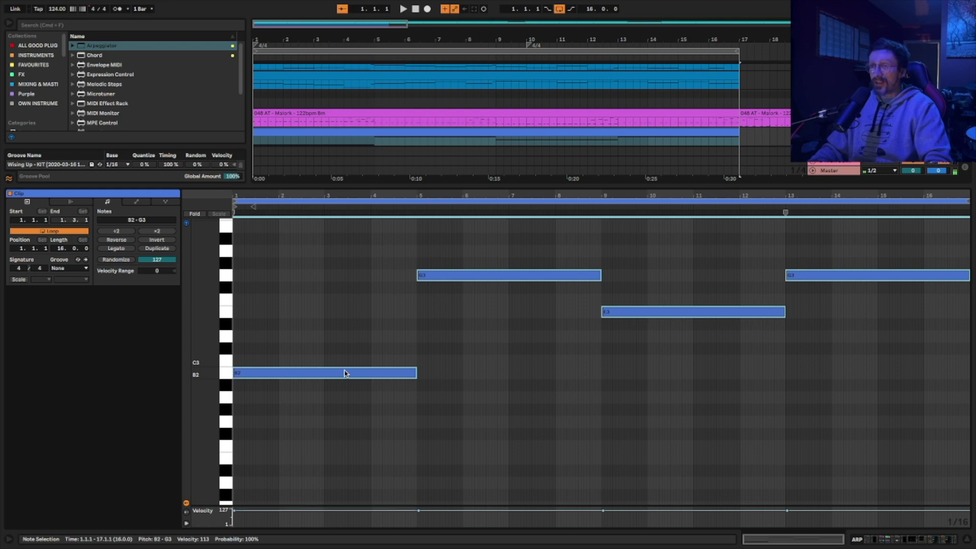
# Duplicate all notes seven semitones higher, from F#3 to D4, and play the resulting fifths
pyautogui.moveTo(345, 374); pyautogui.dragTo(346, 285)
pyautogui.press('space')
pyautogui.scroll(5, 402, 298)
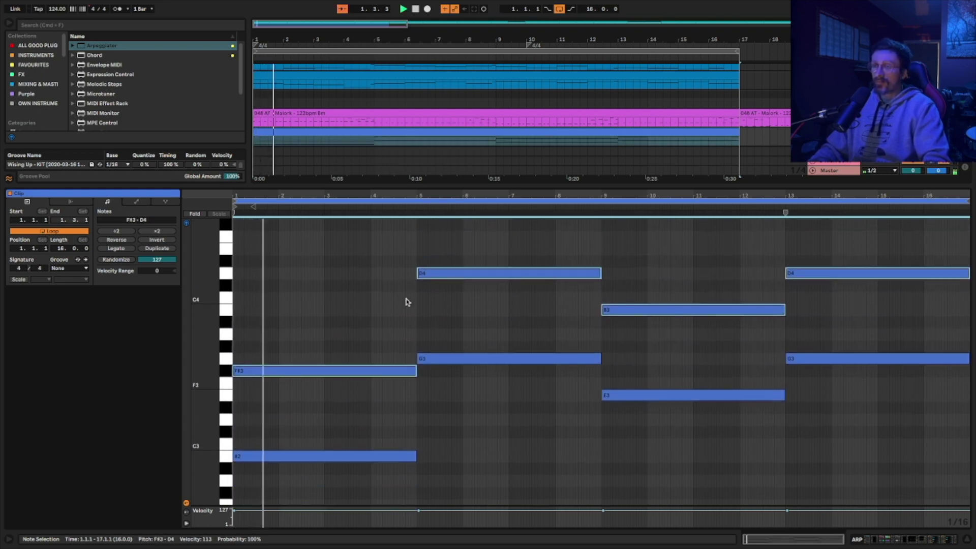
pyautogui.scroll(4, 354, 392)
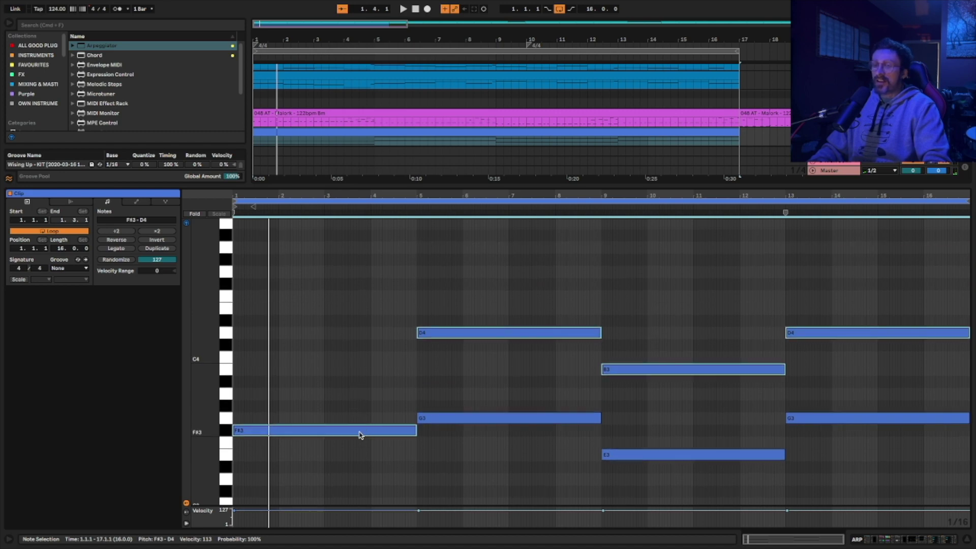
# Duplicate the upper notes eight semitones higher to add a third voice spanning D4 to A#4
pyautogui.scroll(-2, 361, 431)
pyautogui.moveTo(351, 406); pyautogui.dragTo(349, 312)
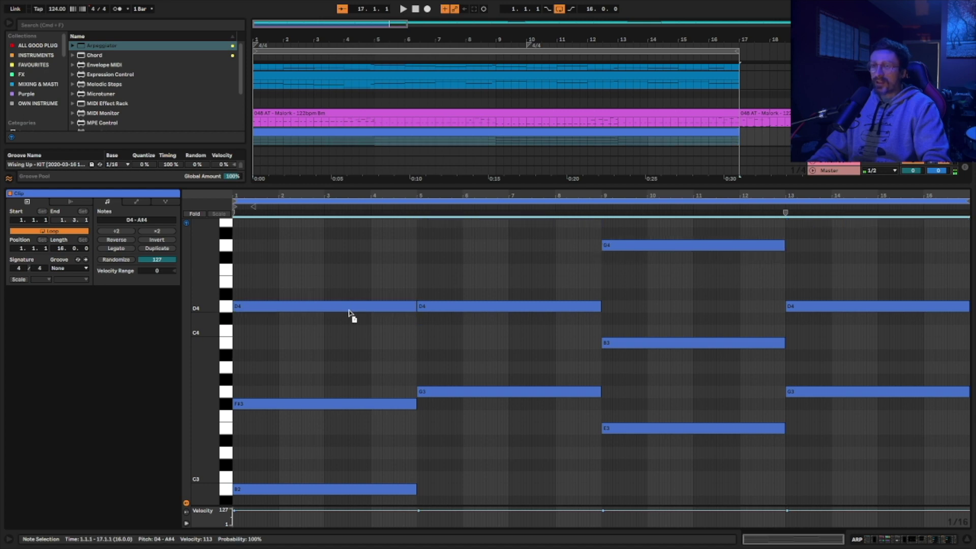
pyautogui.moveTo(350, 311); pyautogui.dragTo(350, 311)
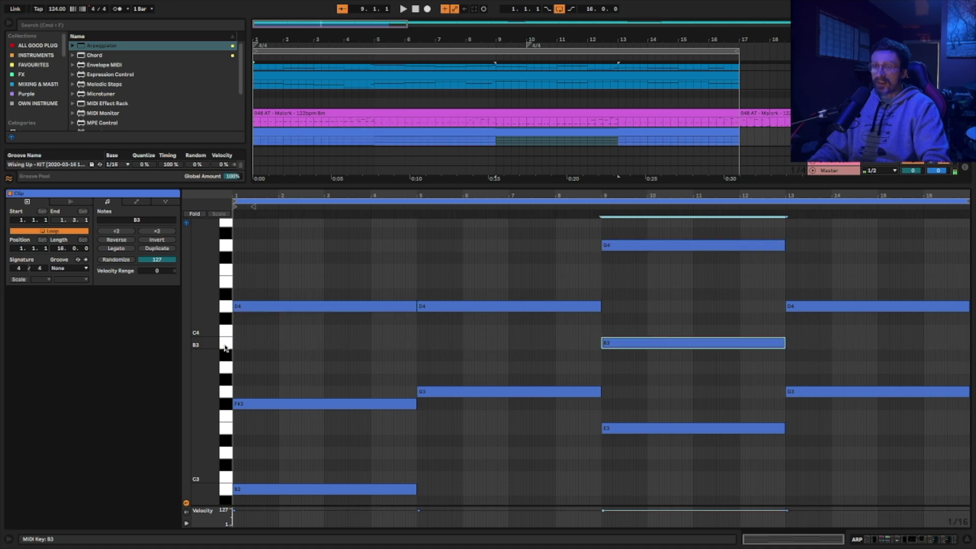
# Check the D4 and A#4 notes of the chords, and turn on the clip's scale highlighting with B Minor
pyautogui.click(228, 308)
pyautogui.click(428, 319)
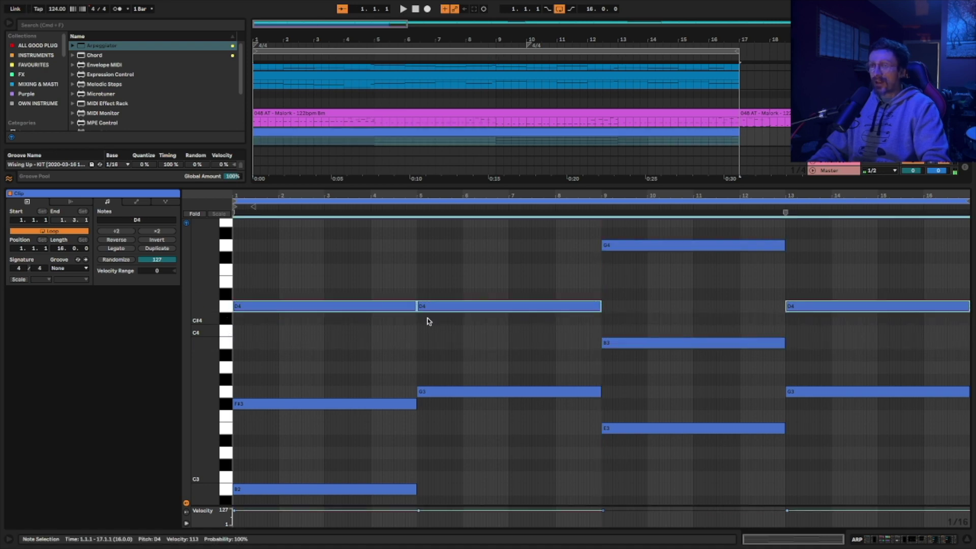
pyautogui.scroll(3, 429, 320)
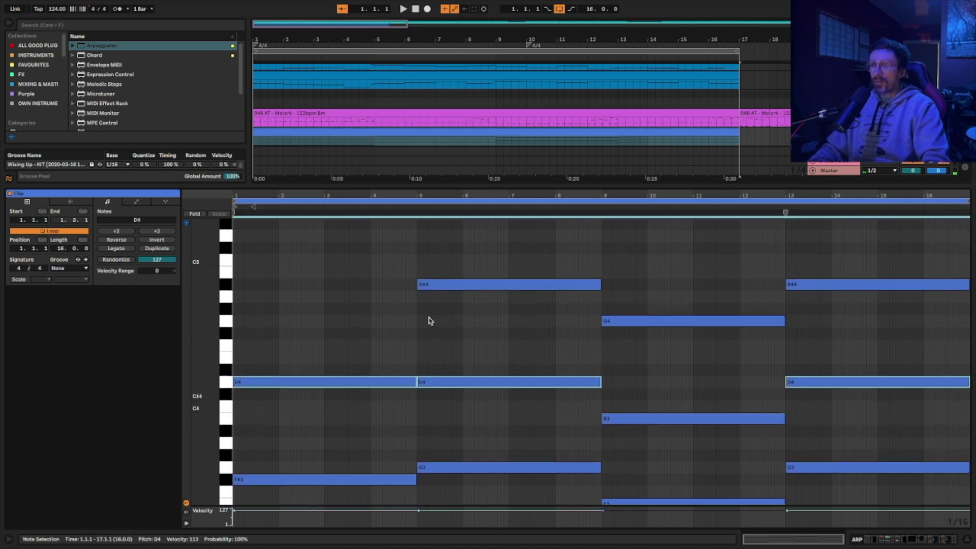
pyautogui.click(444, 285)
pyautogui.scroll(3, 356, 257)
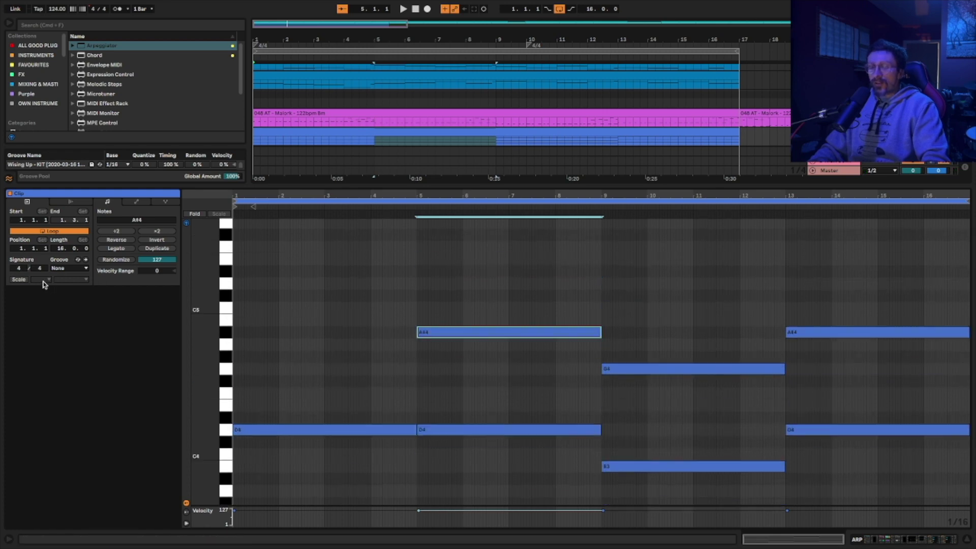
pyautogui.click(18, 280)
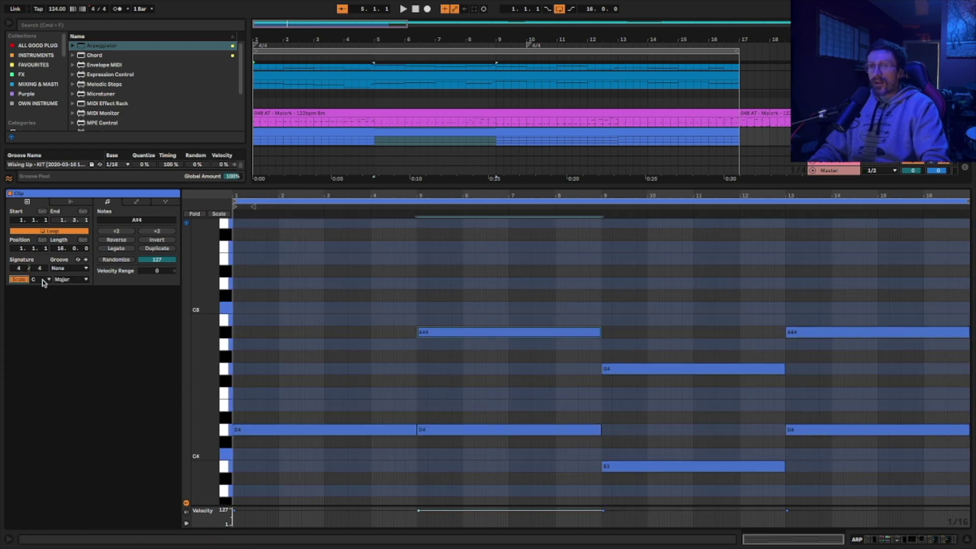
pyautogui.click(44, 281)
pyautogui.click(45, 372)
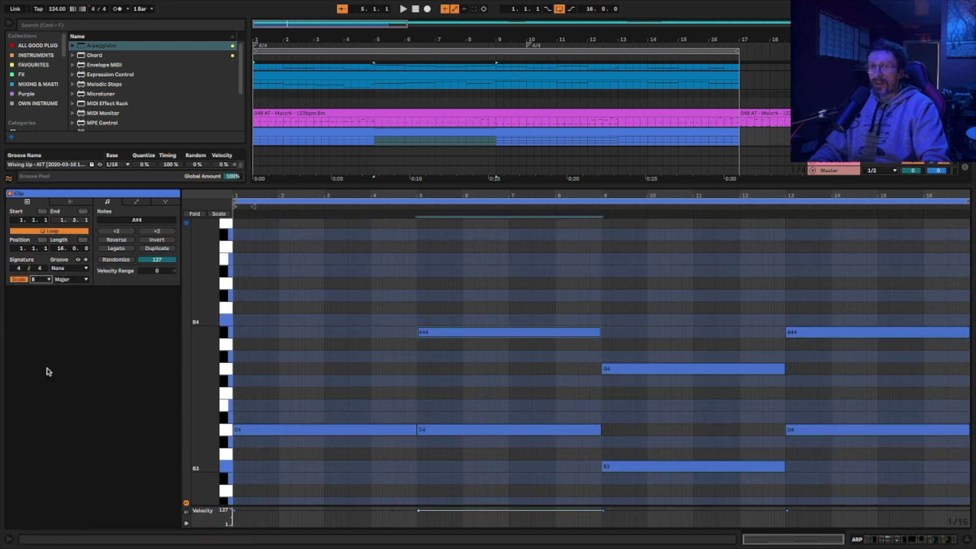
pyautogui.click(69, 280)
pyautogui.click(74, 22)
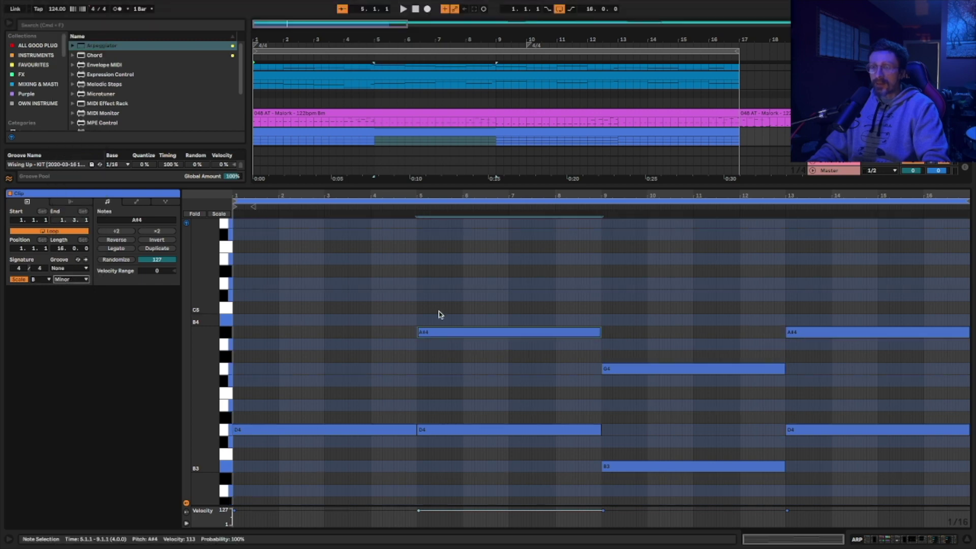
# Raise both A#4 notes, in the chords starting at bars 5 and 13, one semitone to B4
pyautogui.scroll(-2, 454, 354)
pyautogui.scroll(1, 445, 336)
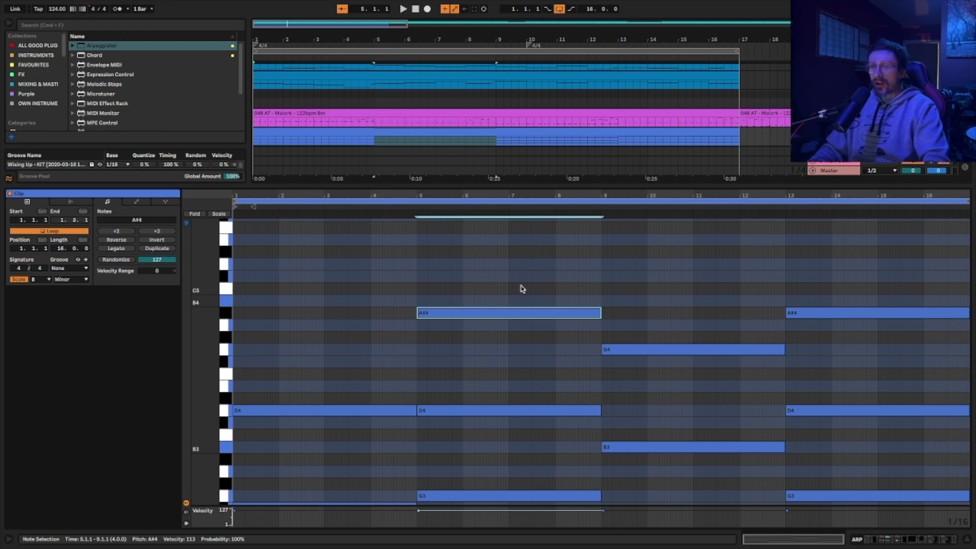
pyautogui.scroll(-2, 522, 289)
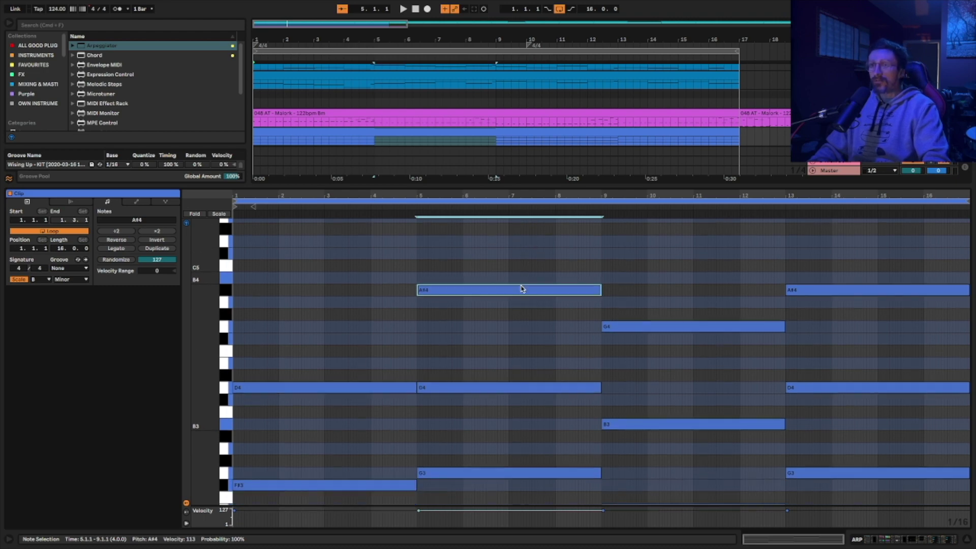
pyautogui.click(222, 294)
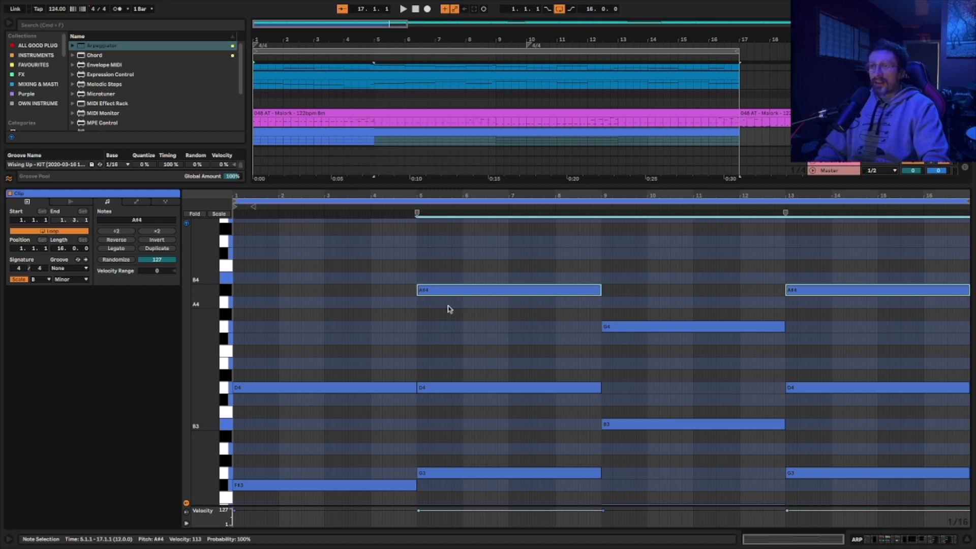
pyautogui.scroll(-3, 466, 387)
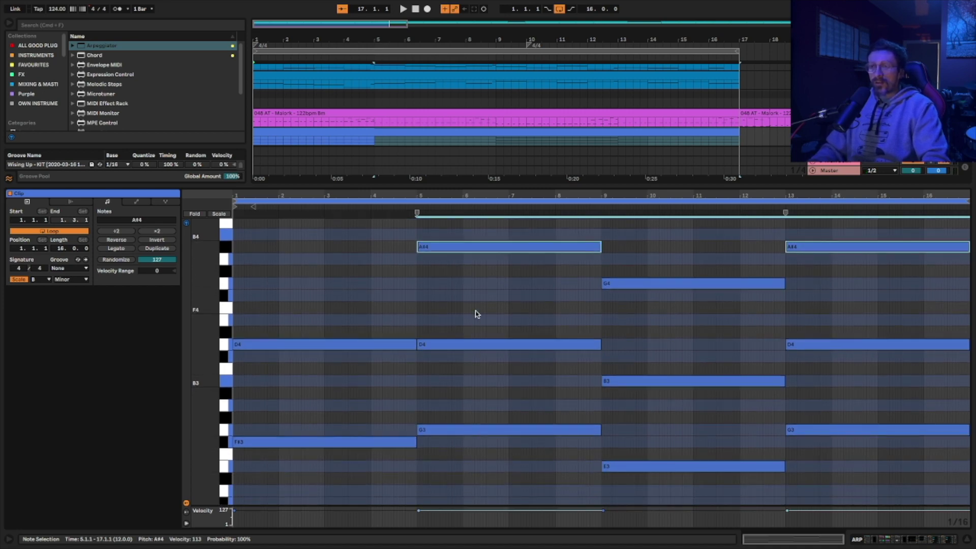
pyautogui.scroll(3, 311, 381)
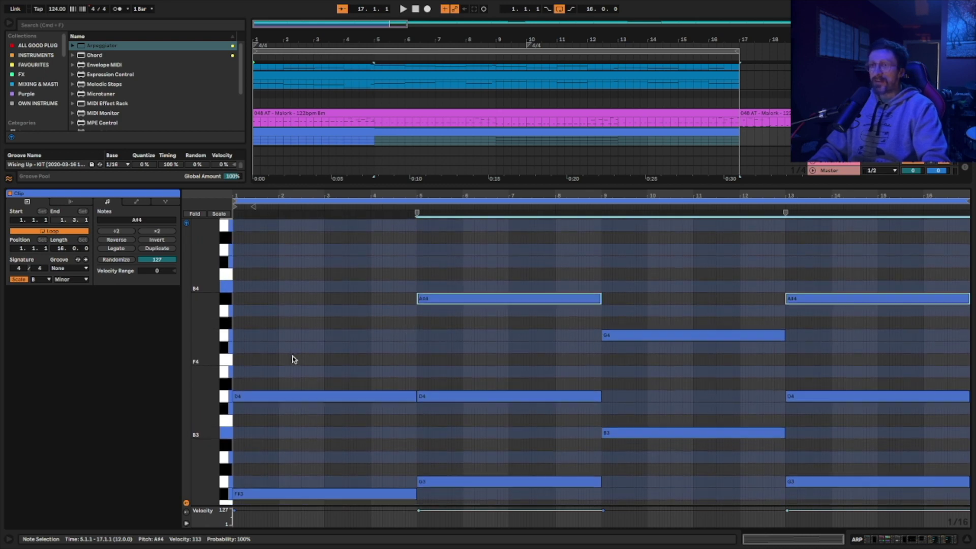
pyautogui.scroll(-3, 292, 359)
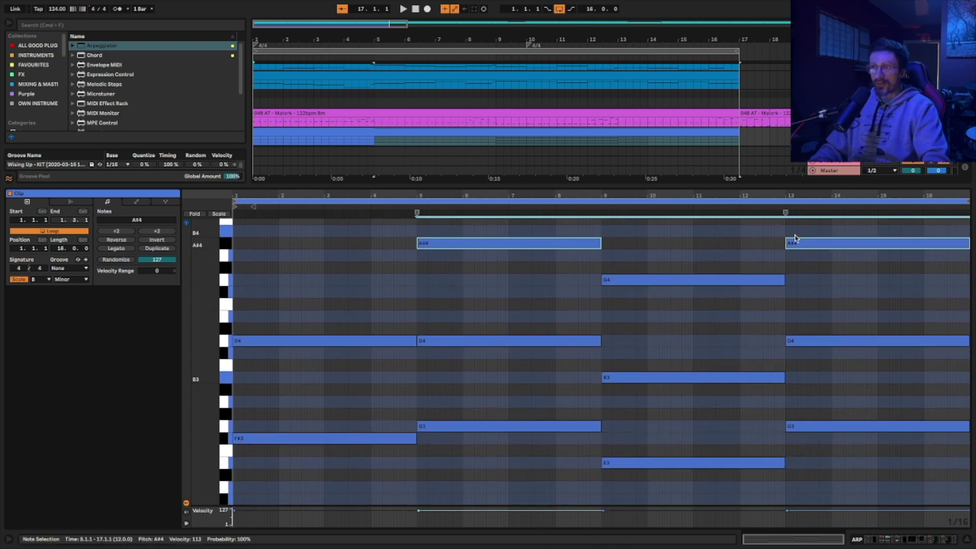
pyautogui.scroll(3, 693, 314)
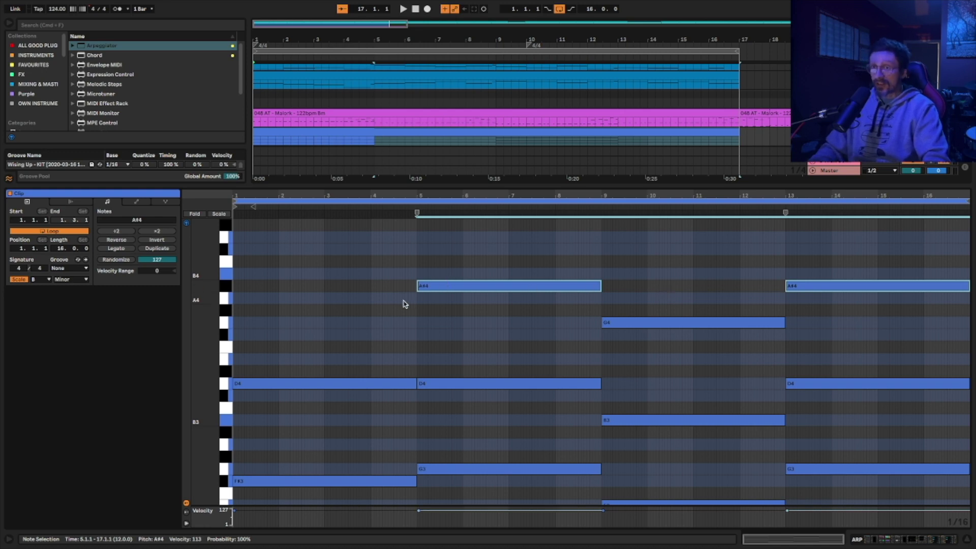
pyautogui.press('Up')
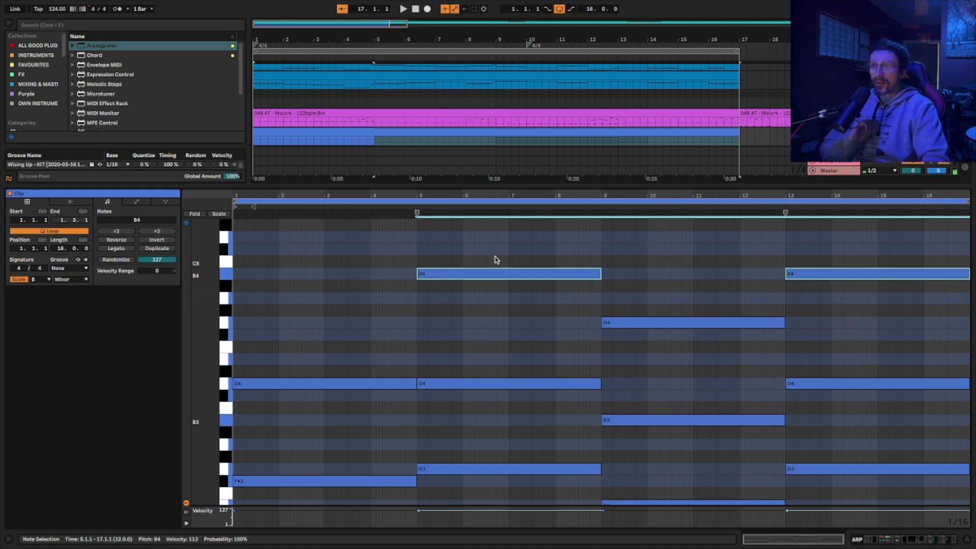
# Limit the note editor's rows to the notes of the B Minor scale
pyautogui.scroll(-2, 216, 217)
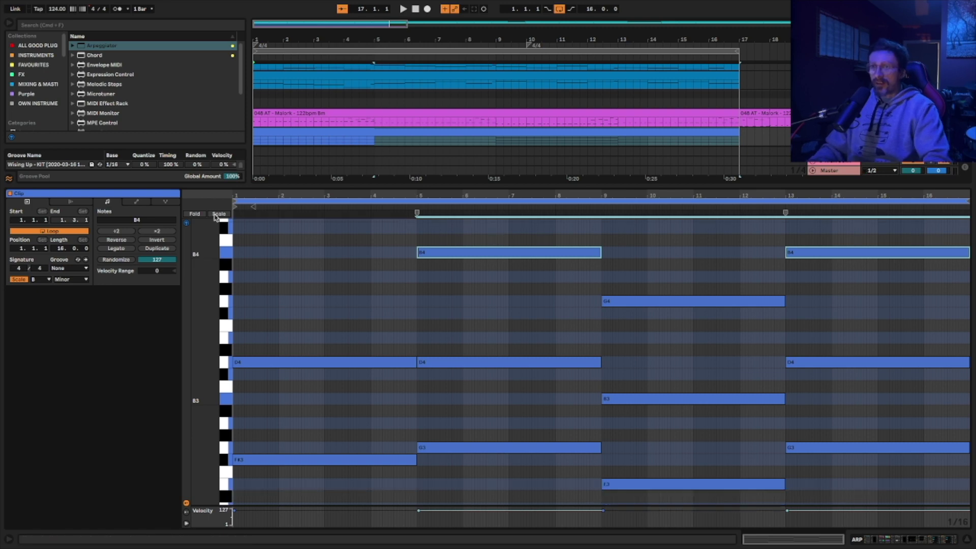
pyautogui.click(219, 215)
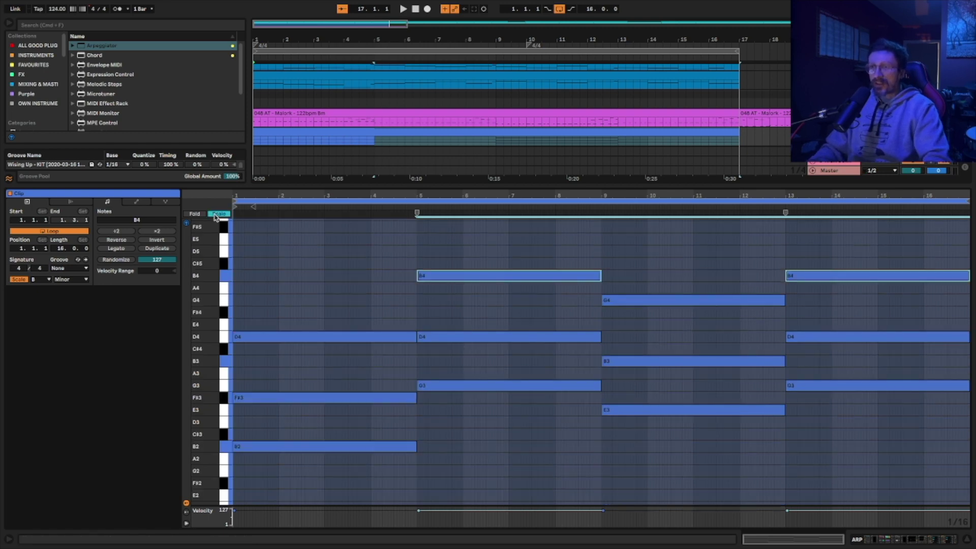
pyautogui.click(216, 216)
pyautogui.click(218, 214)
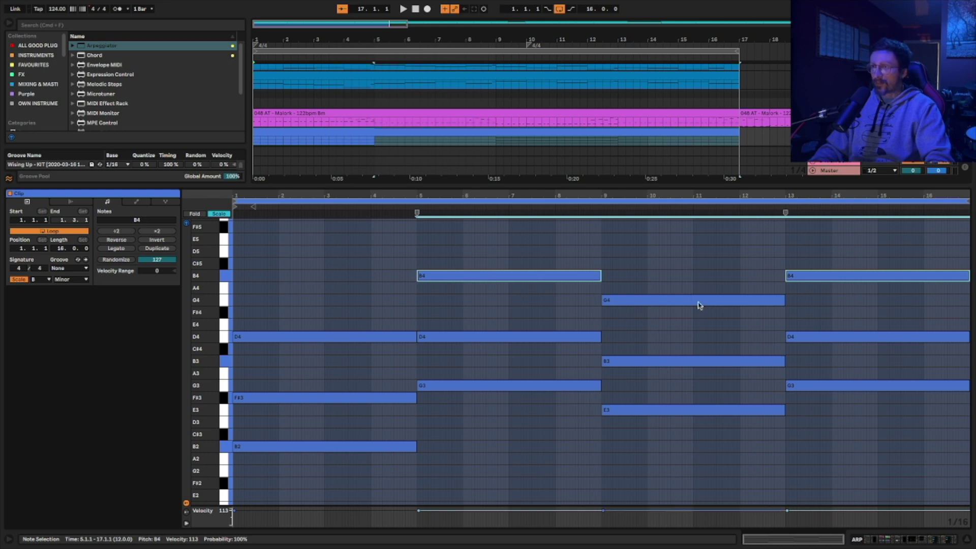
# Lower both B4 notes two octaves and the third chord's B3 note one octave, all to B2
pyautogui.hotkey('shift', 'Down')
pyautogui.hotkey('shift', 'Down')
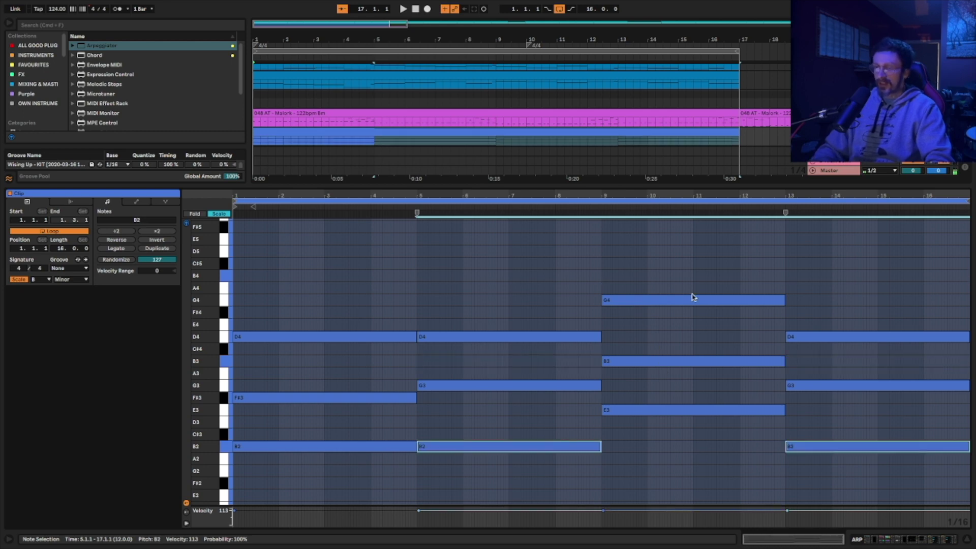
pyautogui.click(655, 361)
pyautogui.hotkey('shift', 'Down')
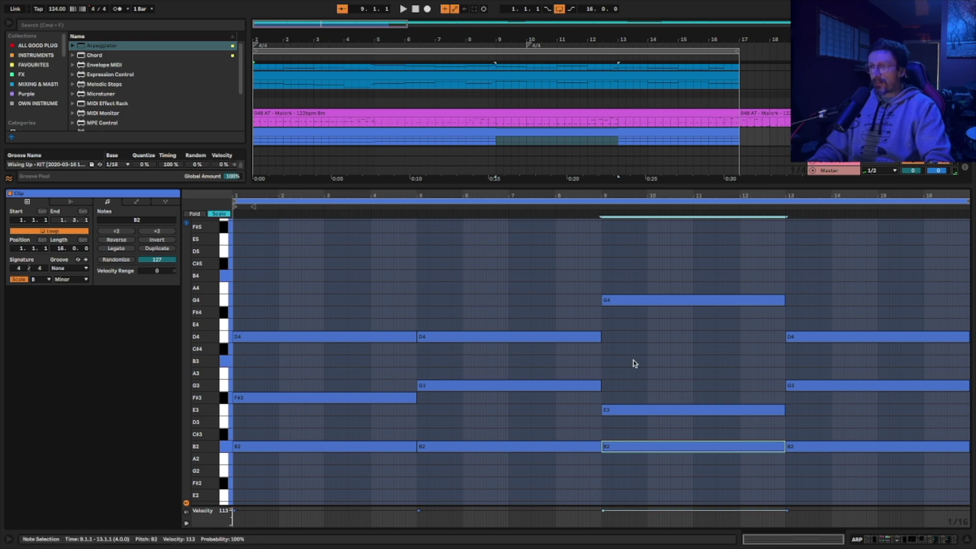
# Play the revised chords from the start and check the chord changes at bars 5, 9 and 13
pyautogui.click(646, 302)
pyautogui.press('space')
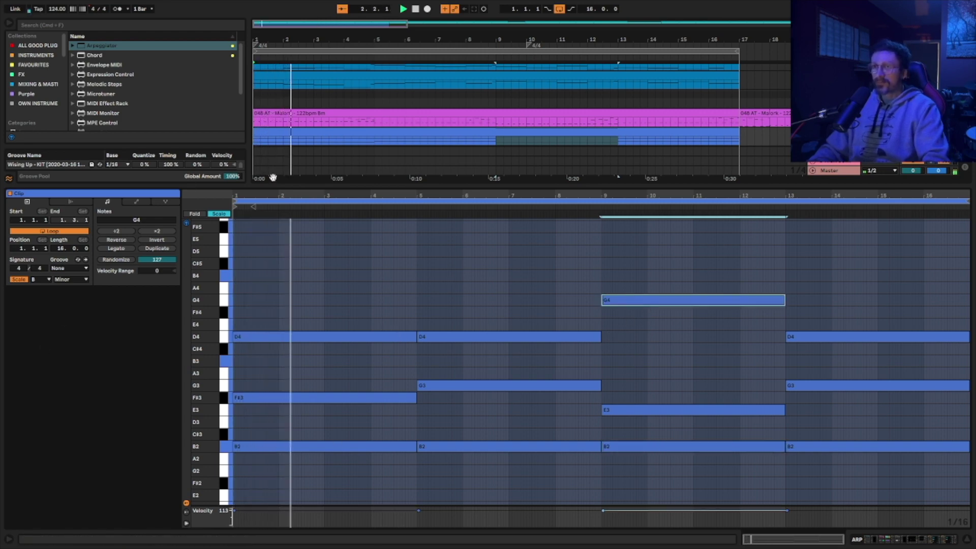
pyautogui.click(371, 142)
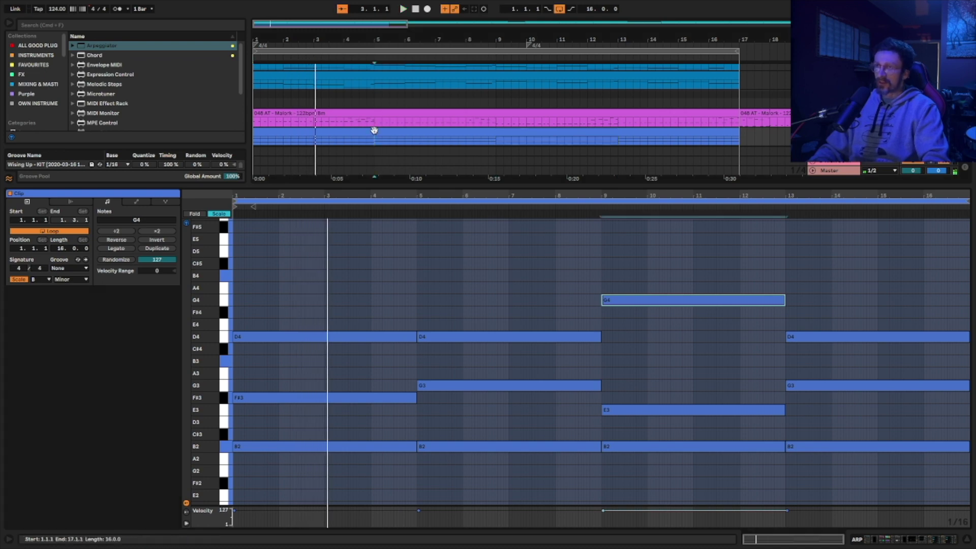
pyautogui.click(496, 145)
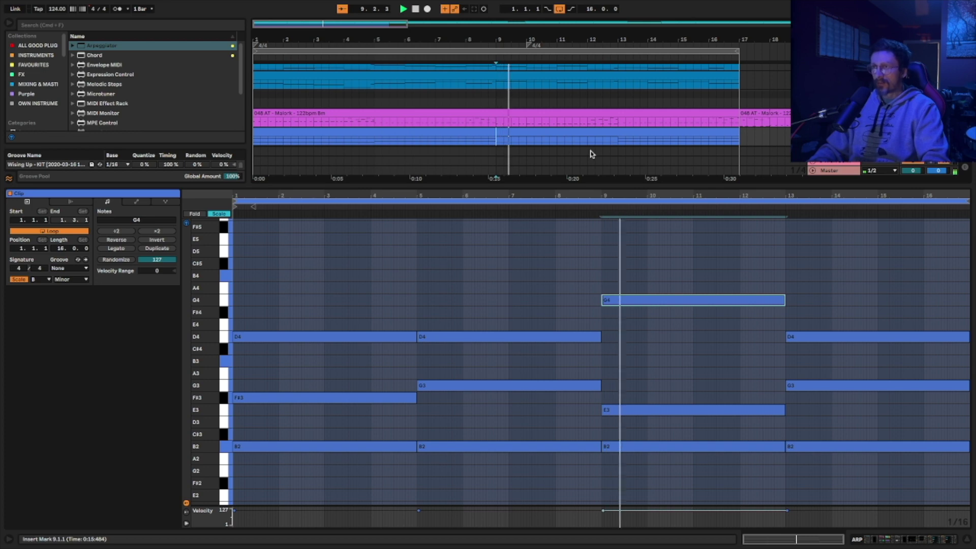
pyautogui.click(618, 141)
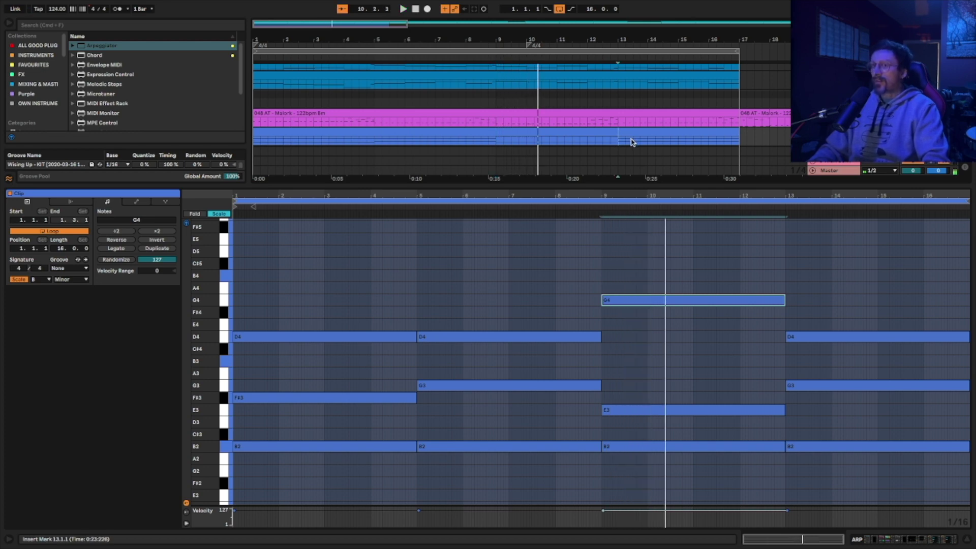
pyautogui.click(631, 139)
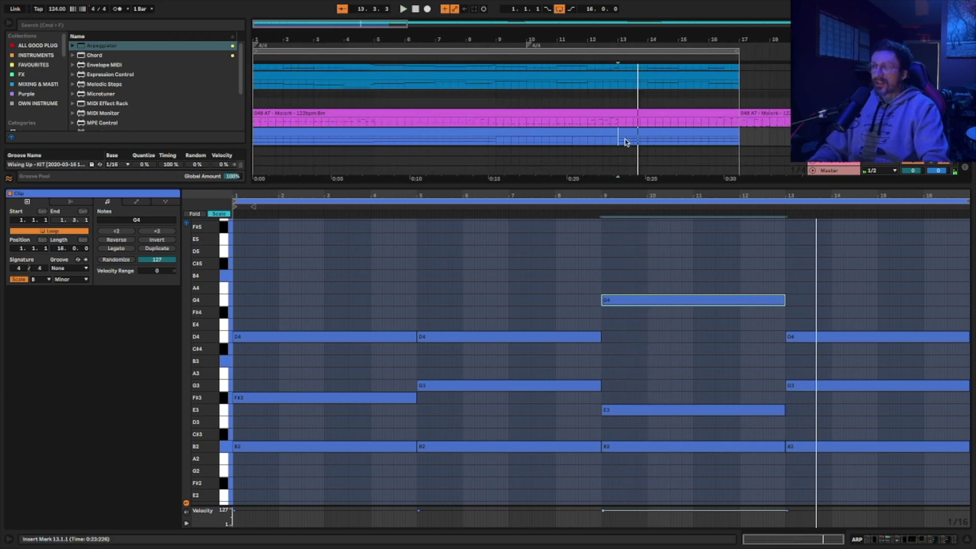
# Find the long bass clip and play its part for comparison with the chords, and reopen the ARP clip
pyautogui.scroll(-3, 606, 137)
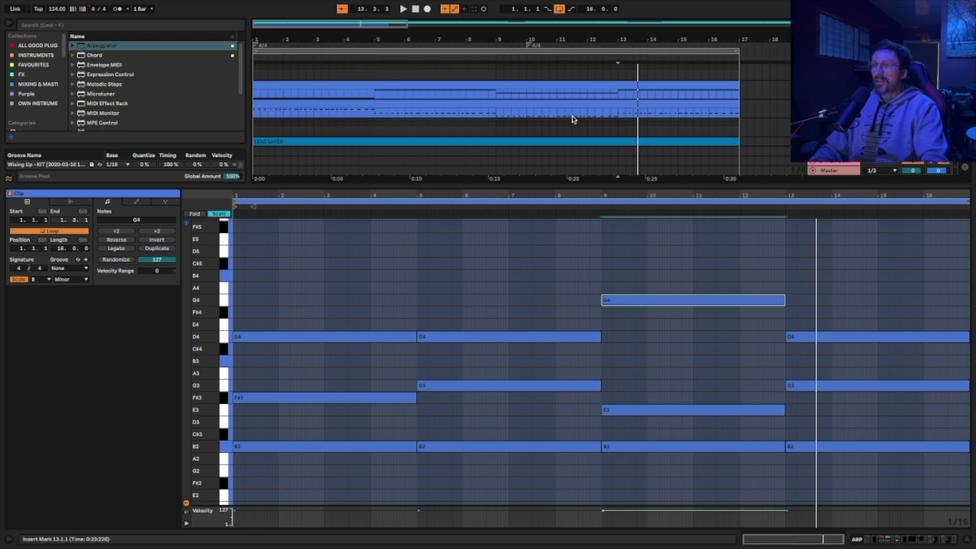
pyautogui.scroll(-3, 573, 119)
pyautogui.scroll(2, 521, 104)
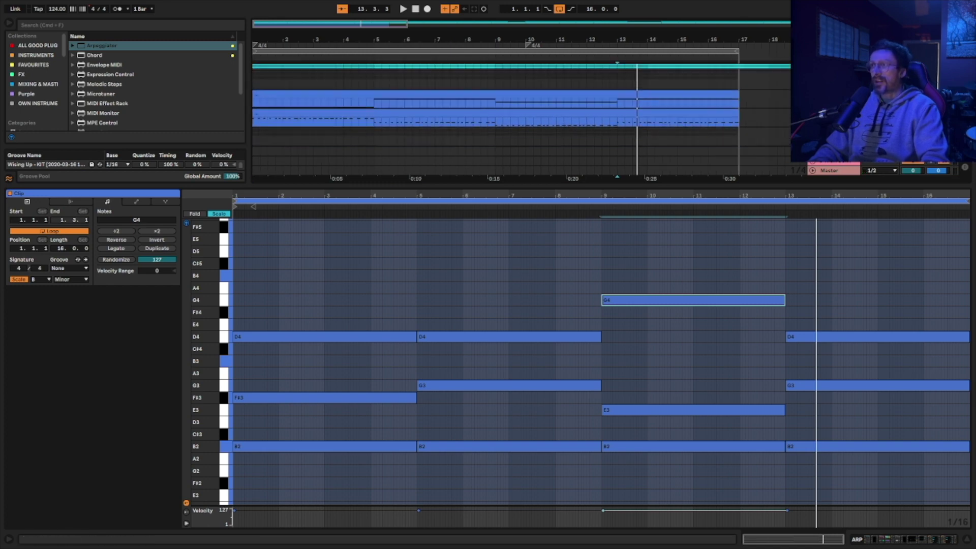
pyautogui.click(319, 94)
pyautogui.press('space')
pyautogui.scroll(-2, 612, 262)
pyautogui.scroll(-2, 610, 148)
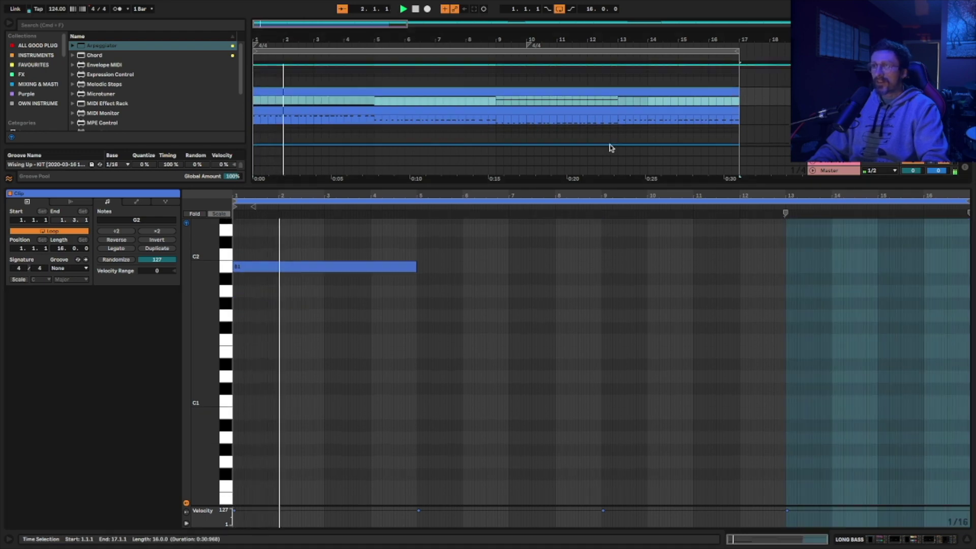
pyautogui.scroll(2, 605, 140)
pyautogui.click(374, 110)
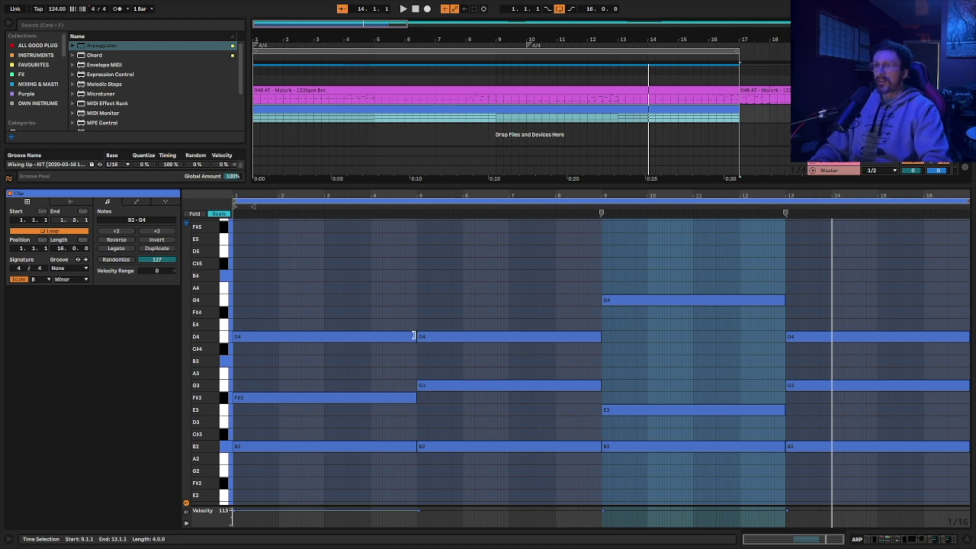
# Shorten the first D4 note to one bar and duplicate it into a D4, C#4, B3, C#4 melody over bars 1–4
pyautogui.moveTo(415, 334); pyautogui.dragTo(277, 339)
pyautogui.click(338, 309)
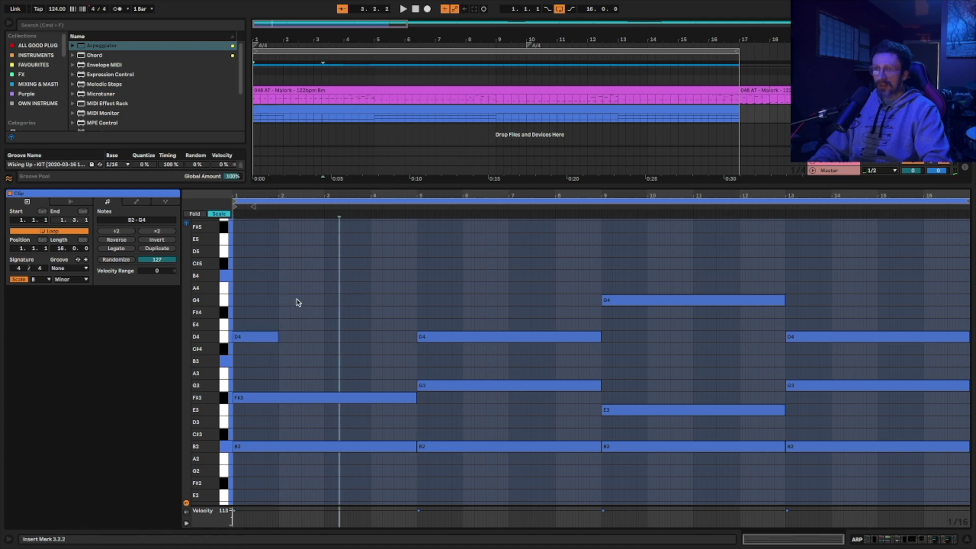
pyautogui.click(262, 337)
pyautogui.hotkey('ctrl', 'd')
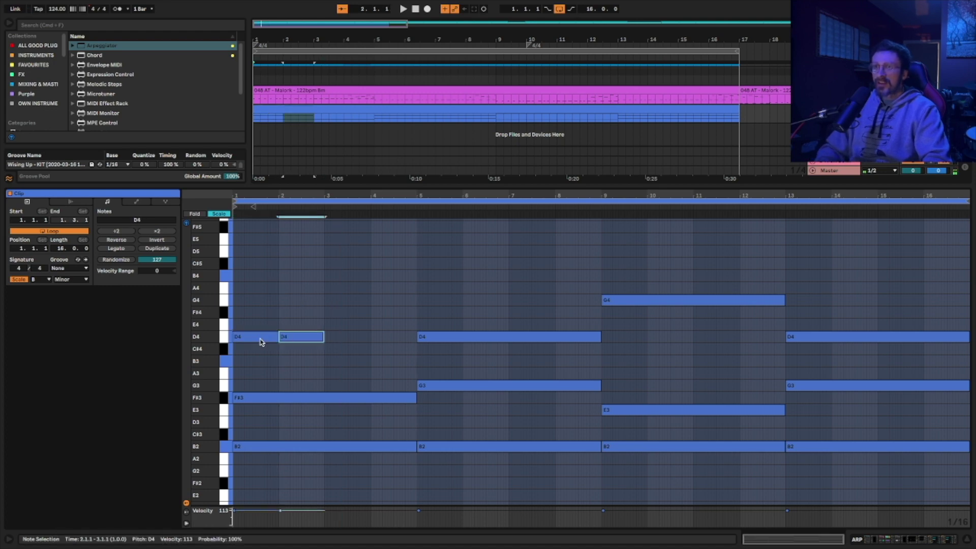
pyautogui.press('Down')
pyautogui.hotkey('ctrl', 'd')
pyautogui.press('Down')
pyautogui.hotkey('ctrl', 'd')
pyautogui.press('Up')
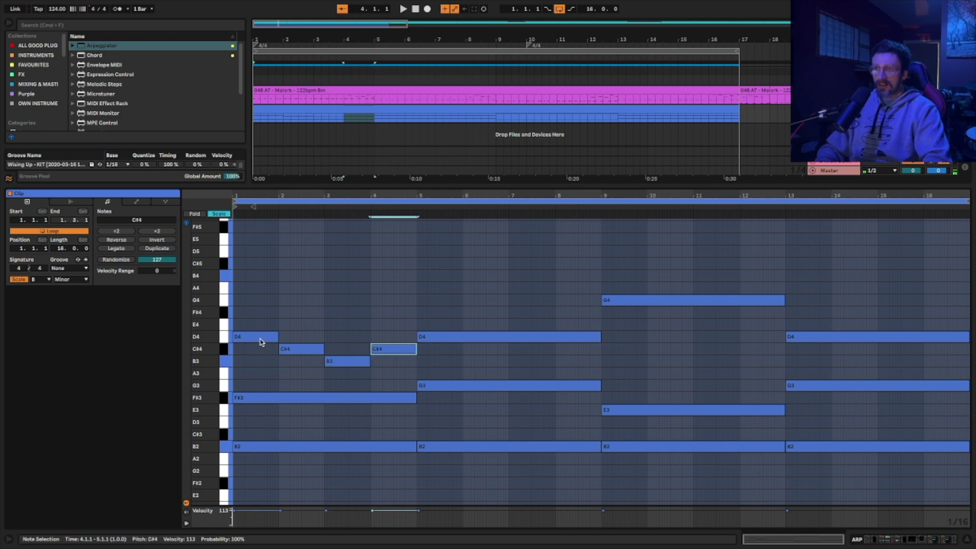
# Delete the upper D4 and G4 notes from bar 5 to the end and play the opening bars
pyautogui.click(431, 338)
pyautogui.moveTo(508, 266); pyautogui.dragTo(889, 344)
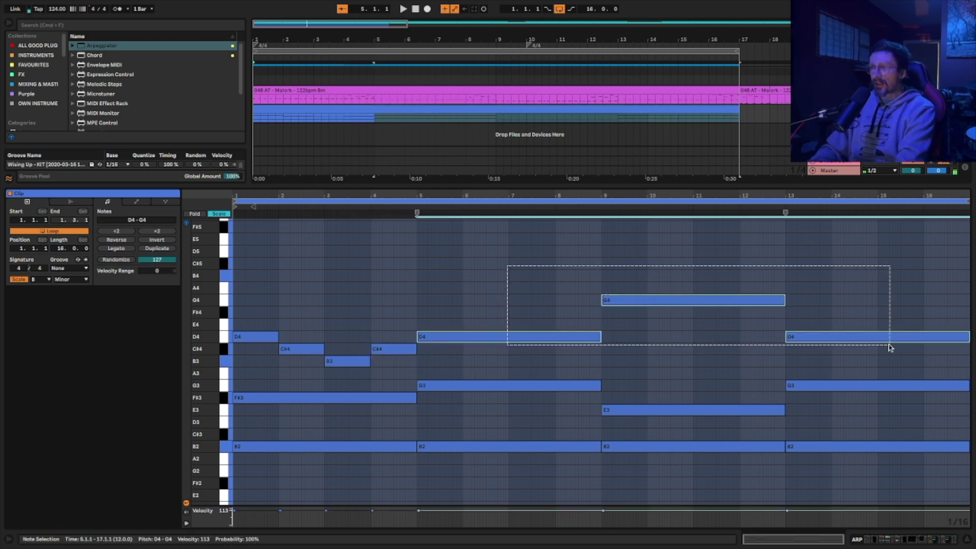
pyautogui.press('Delete')
pyautogui.press('space')
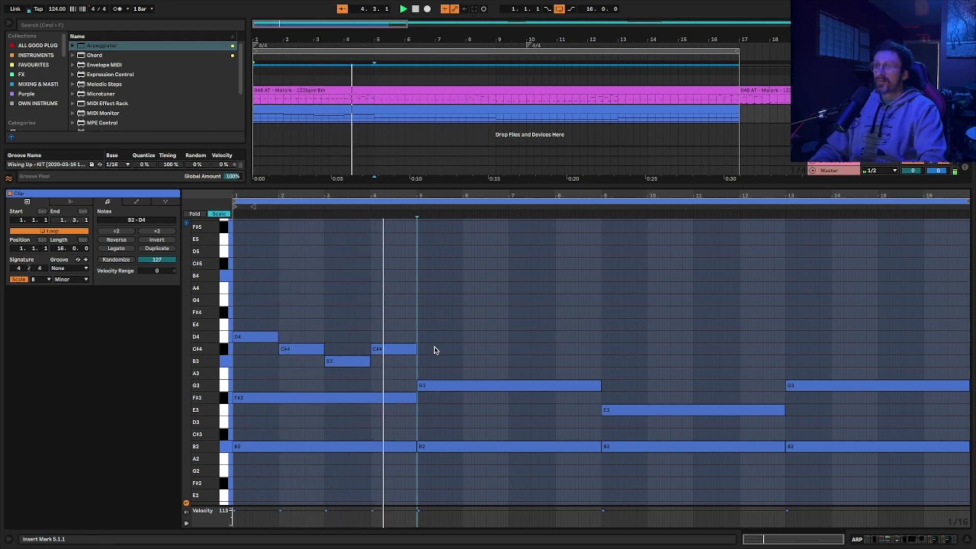
pyautogui.press('space')
# Duplicate the four-note melody of bars 1–4 three times to fill the clip through bar 16
pyautogui.moveTo(418, 305); pyautogui.dragTo(219, 370)
pyautogui.press('super+d')
pyautogui.press('super+d')
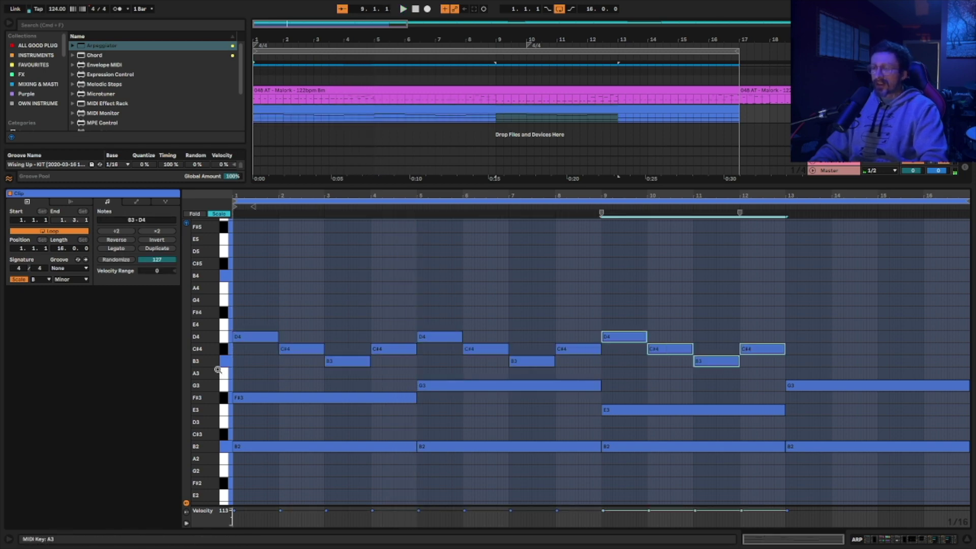
pyautogui.press('super+d')
pyautogui.click(383, 320)
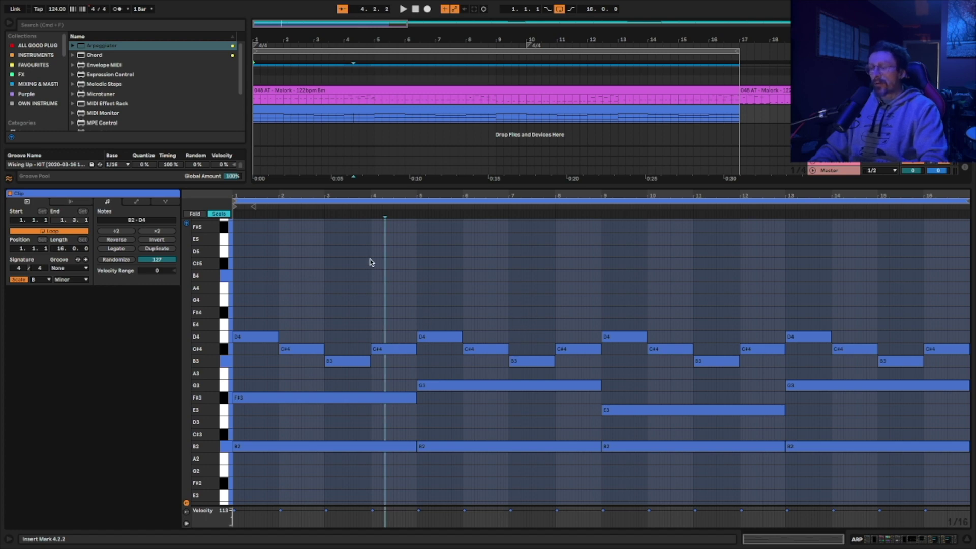
# Raise the melody note in bar 6 to F#4 and set the one in bar 7 to B3
pyautogui.click(540, 362)
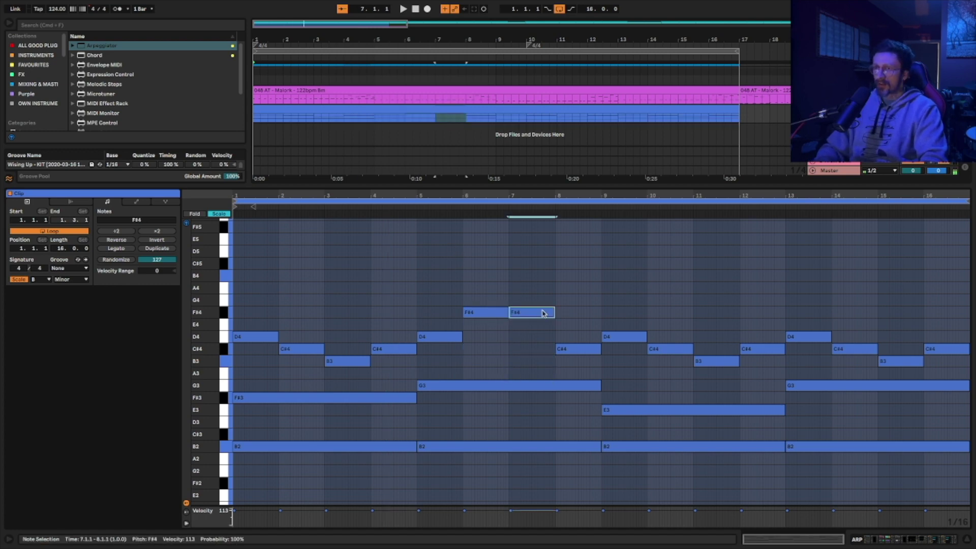
pyautogui.press('Down')
pyautogui.press('Down')
pyautogui.press('Down')
pyautogui.press('Down')
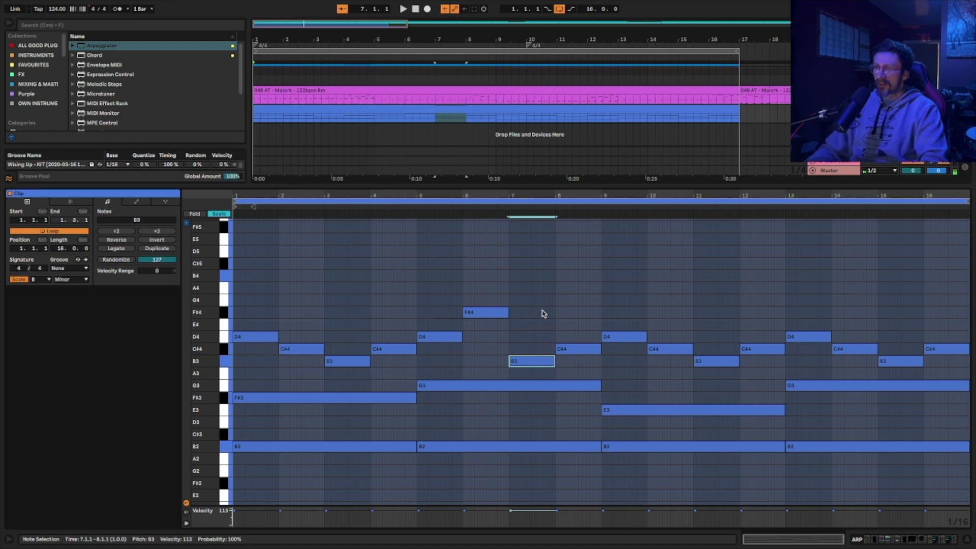
# Raise the melody note in bar 9 to E4 and the one in bar 10 to F#4
pyautogui.click(619, 336)
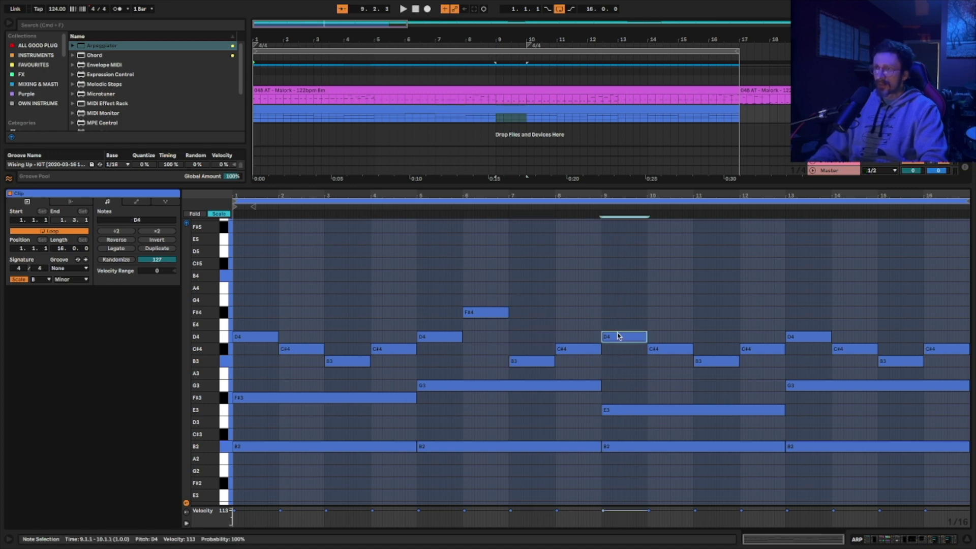
pyautogui.press('Up')
pyautogui.click(661, 350)
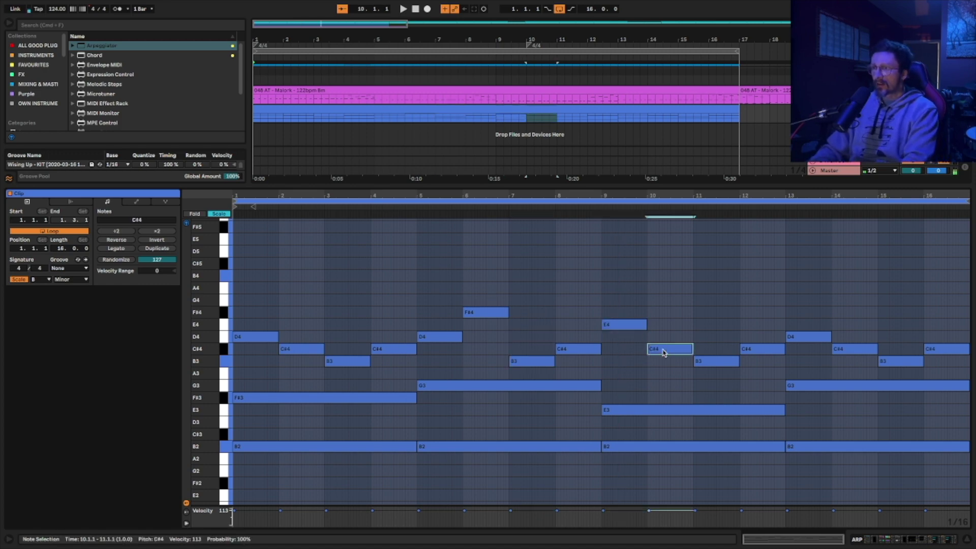
pyautogui.press('Up')
pyautogui.press('Up')
pyautogui.press('Up')
# Raise the melody note in bar 14 to F#4
pyautogui.click(735, 358)
pyautogui.click(760, 350)
pyautogui.click(803, 337)
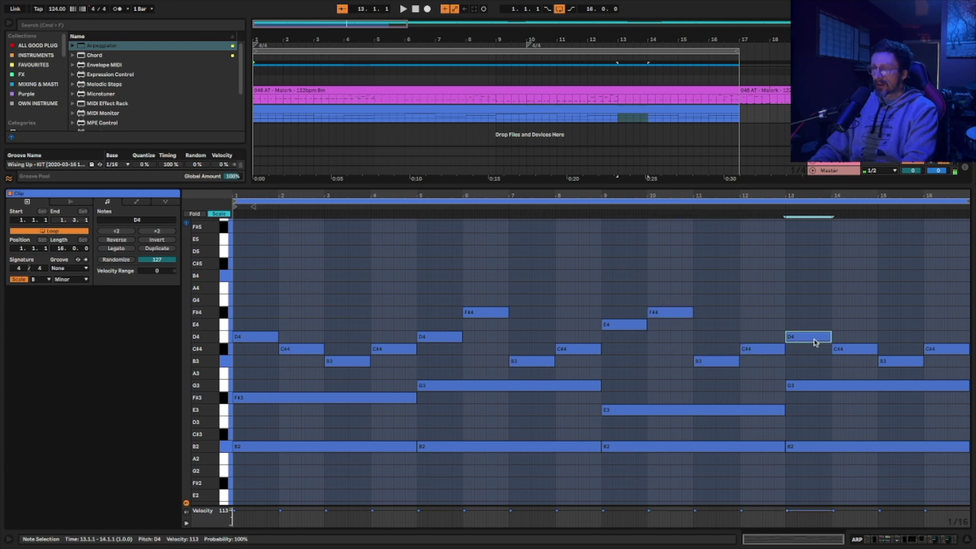
pyautogui.press('Up')
pyautogui.press('Down')
pyautogui.click(854, 349)
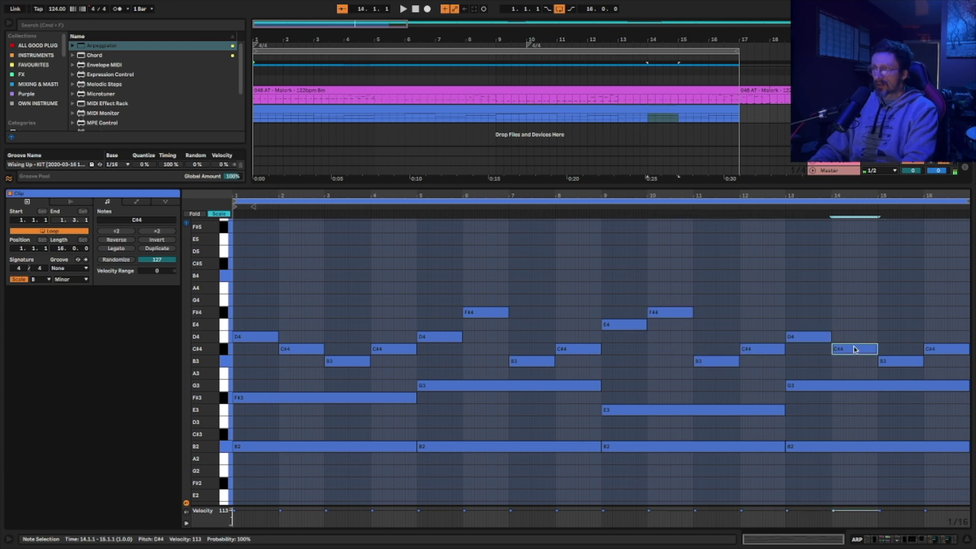
pyautogui.press('Up')
pyautogui.press('Up')
pyautogui.press('Up')
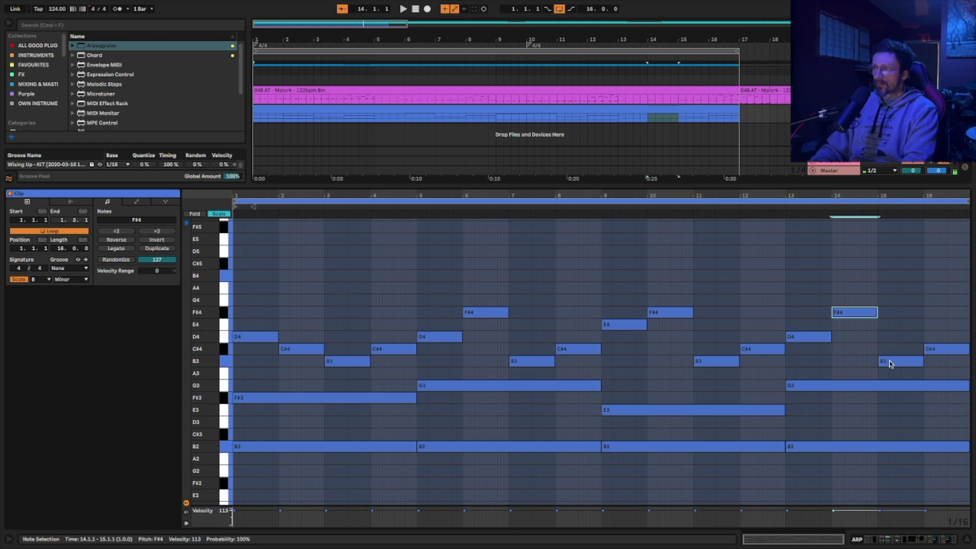
# Try raising the melody note in bar 15 to D4
pyautogui.click(890, 362)
pyautogui.press('Up')
pyautogui.press('Up')
pyautogui.click(935, 351)
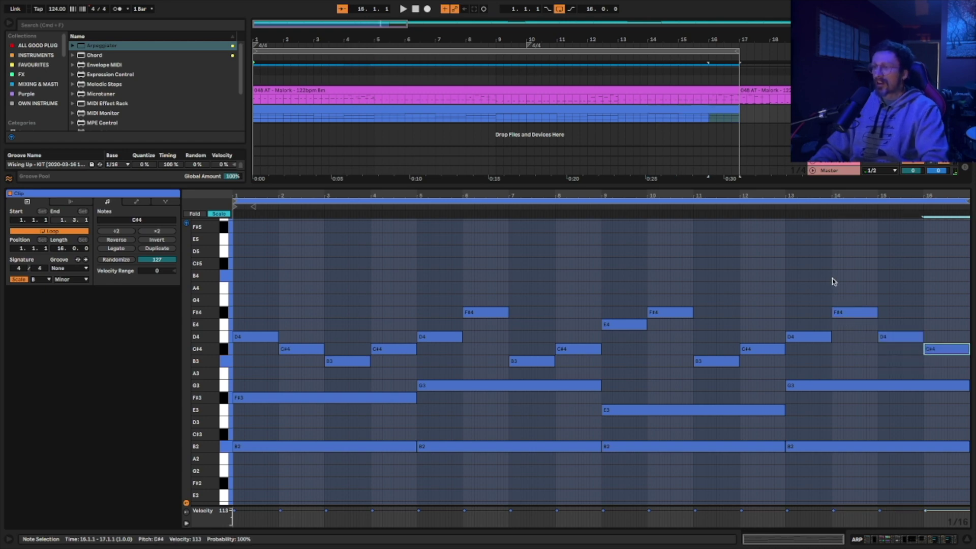
# Fold the piano roll to the used pitches and highlight all melody notes from B3 to F#4
pyautogui.press('f')
pyautogui.moveTo(224, 249); pyautogui.dragTo(224, 261)
pyautogui.click(223, 264)
pyautogui.click(225, 275)
pyautogui.moveTo(225, 272); pyautogui.dragTo(229, 224)
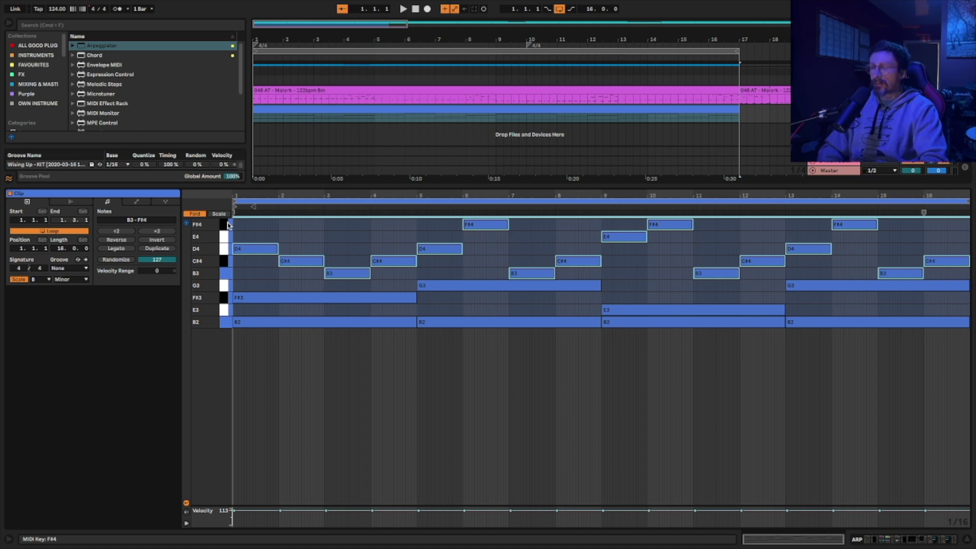
pyautogui.click(519, 412)
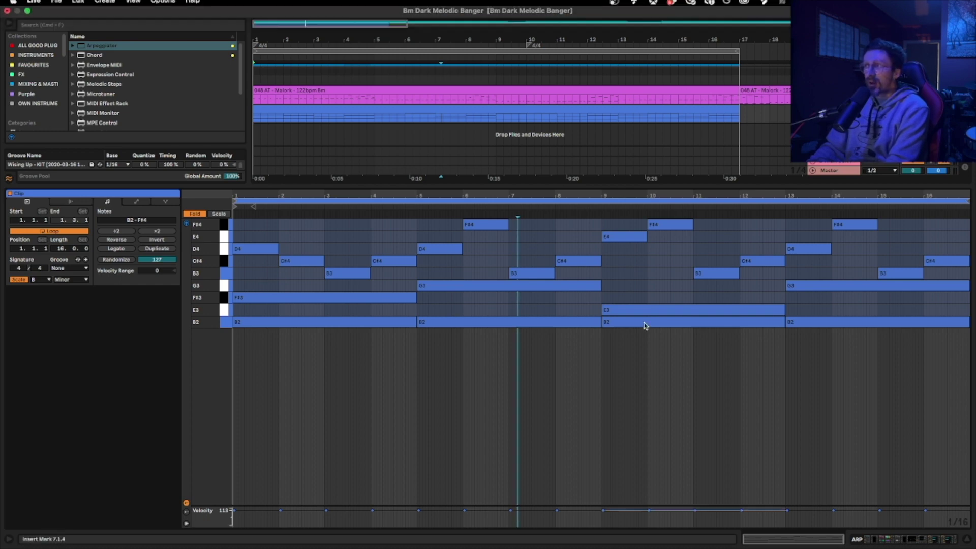
# Play the arpeggio and fine-tune the loudness contour's decay time in the ARP track's Mini V3 synth
pyautogui.press('space')
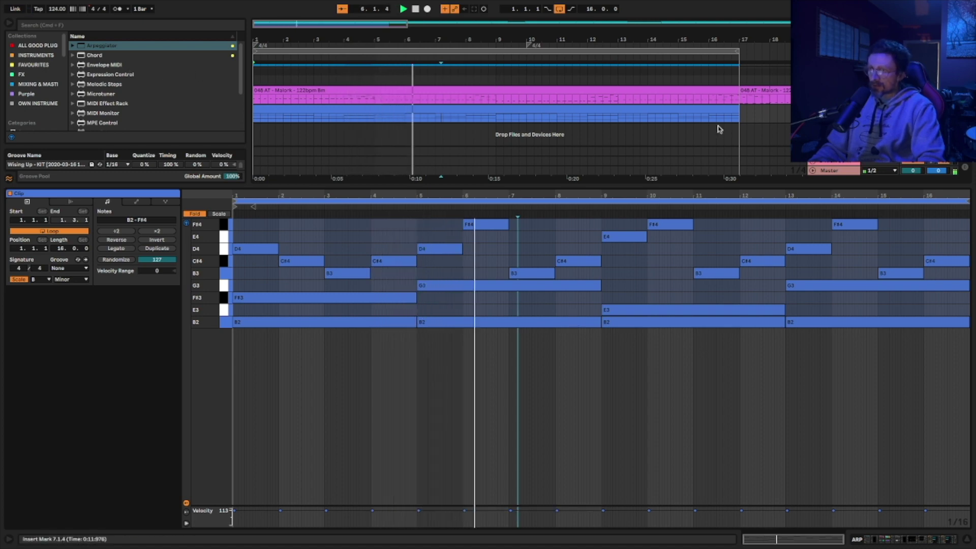
pyautogui.hotkey('shift', 'Tab')
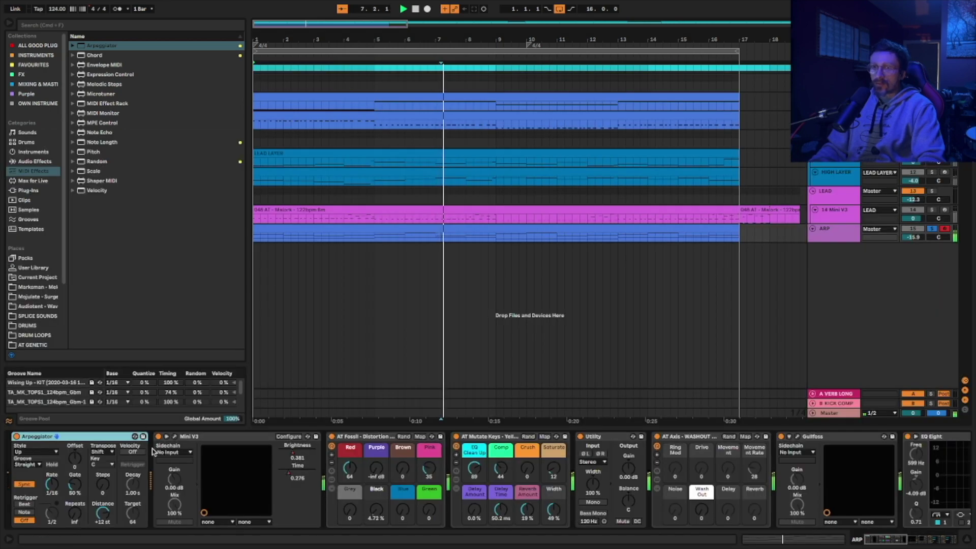
pyautogui.click(175, 436)
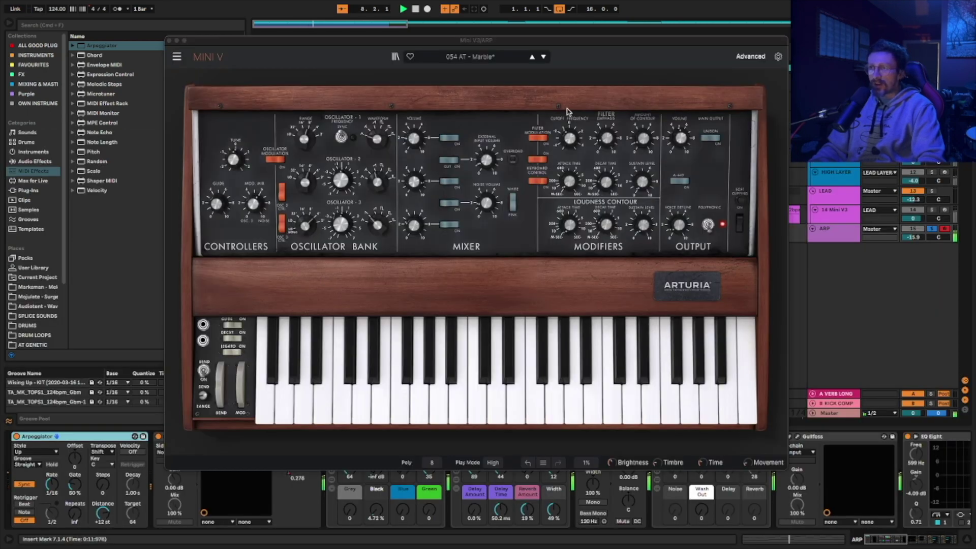
pyautogui.moveTo(606, 224)
pyautogui.mouseDown()
pyautogui.moveTo(607, 207)
pyautogui.moveTo(607, 225)
pyautogui.mouseUp()
pyautogui.click(166, 40)
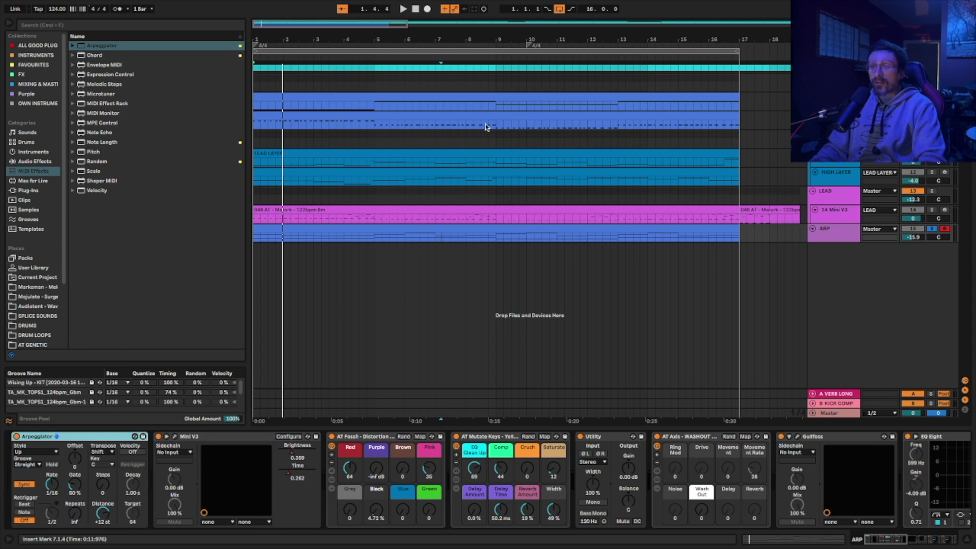
# Unsolo and duplicate the ARP track, and record a 16-bar single-note line on the copy
pyautogui.click(932, 229)
pyautogui.click(737, 238)
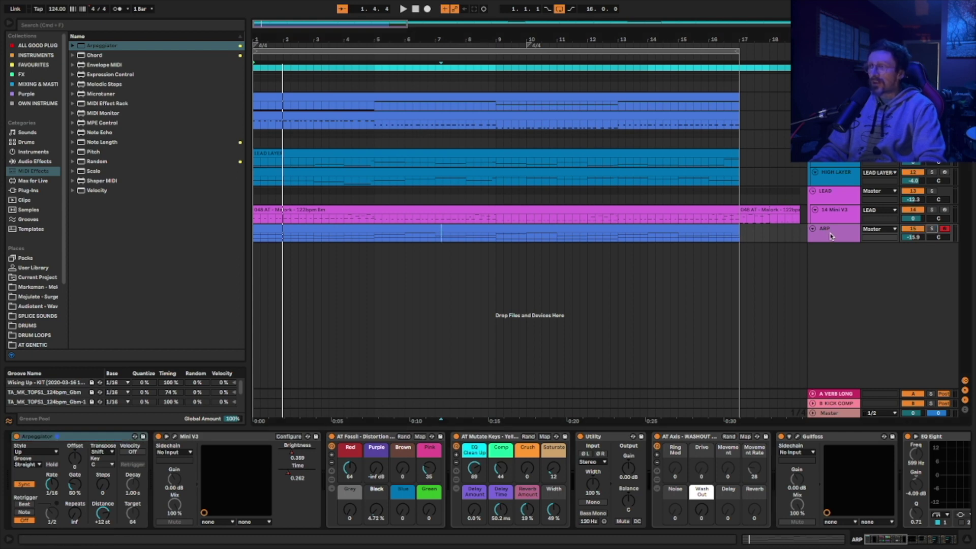
pyautogui.hotkey('ctrl', 'd')
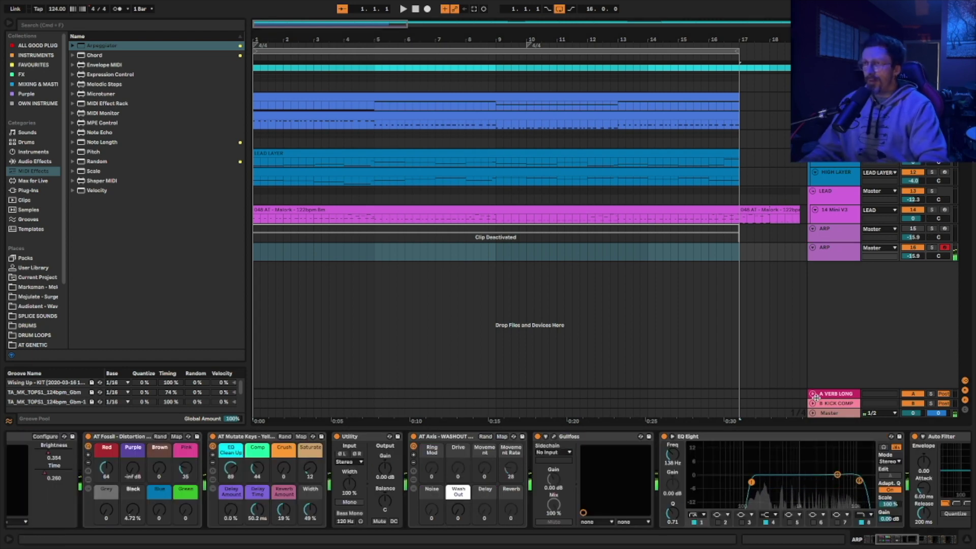
pyautogui.click(428, 9)
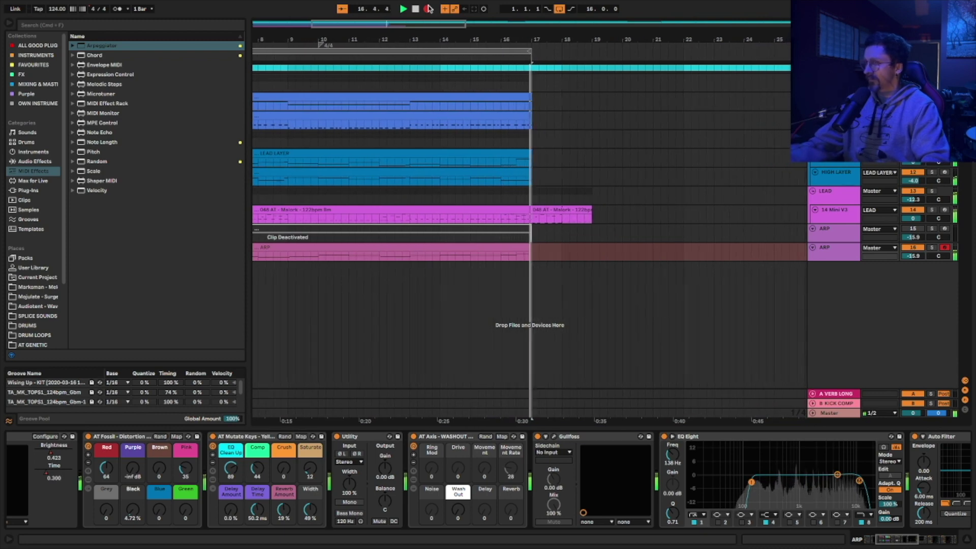
pyautogui.click(428, 8)
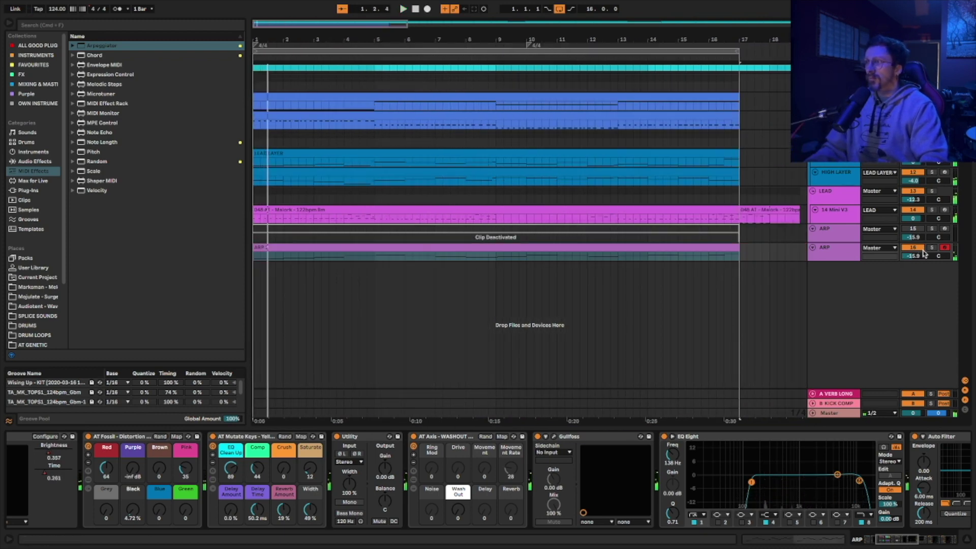
# Open the recorded ARP 2 clip and set the velocity of all its notes to 127
pyautogui.click(576, 247)
pyautogui.doubleClick(576, 247)
pyautogui.click(607, 515)
pyautogui.press('super+a')
pyautogui.moveTo(621, 519); pyautogui.dragTo(599, 508)
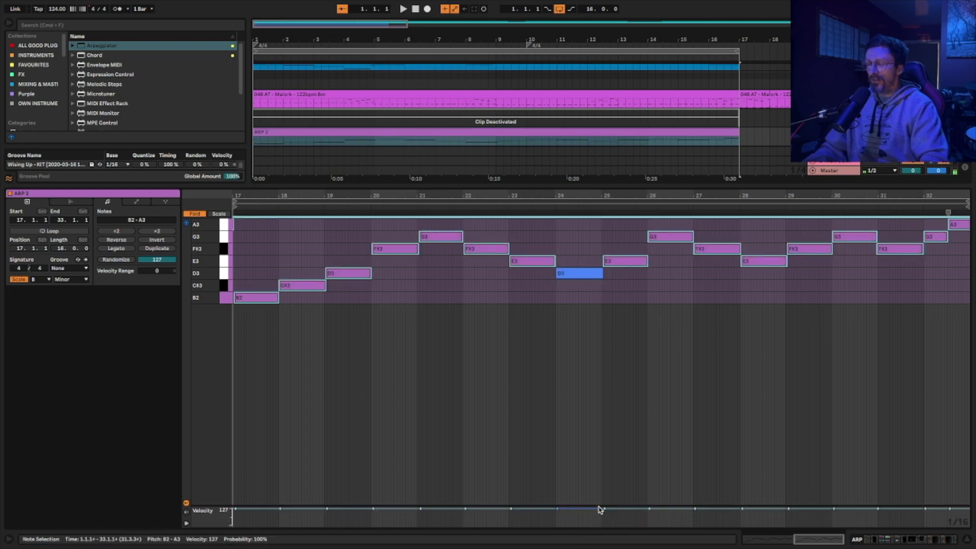
# Quantize all notes in the ARP 2 clip, apply Legato to them, and close the clip's detail view
pyautogui.click(478, 408)
pyautogui.press('super+a')
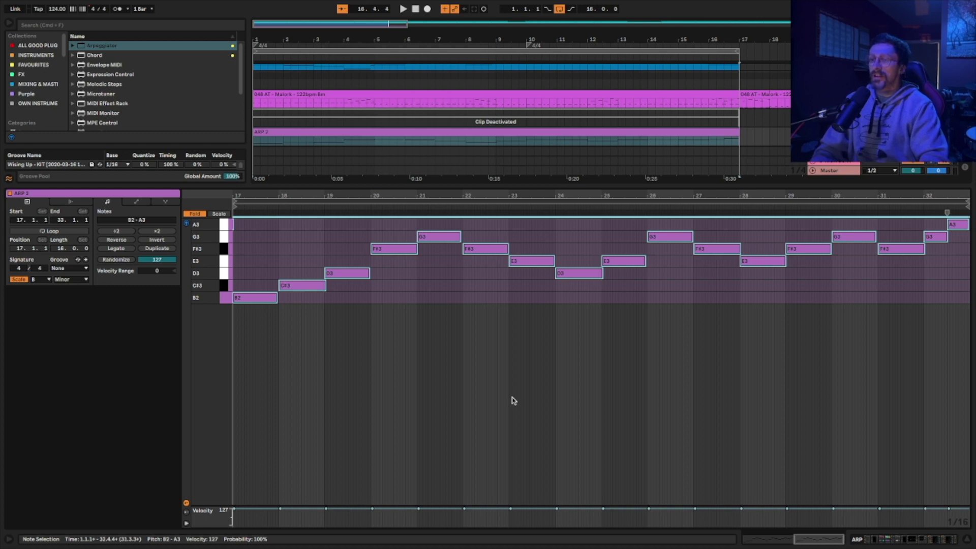
pyautogui.press('space')
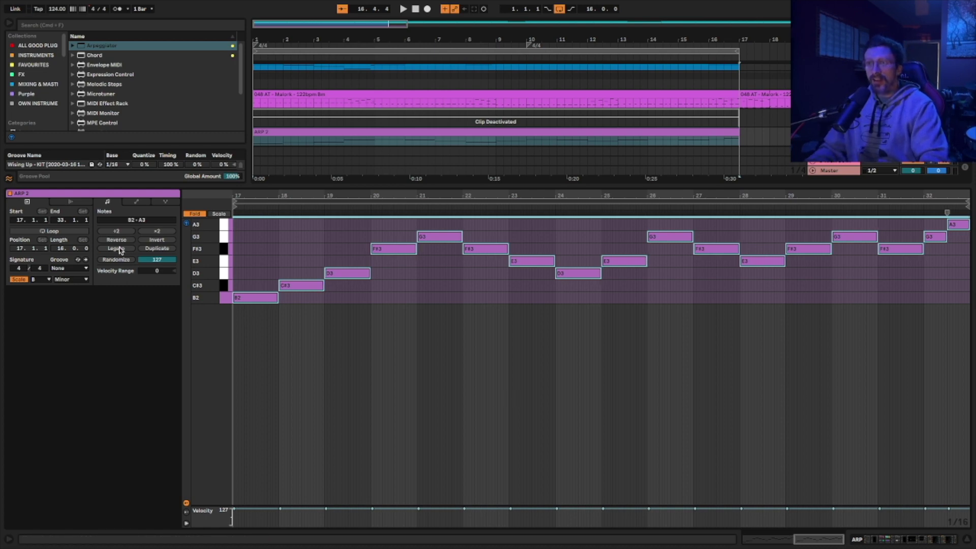
pyautogui.press('super+alt+l')
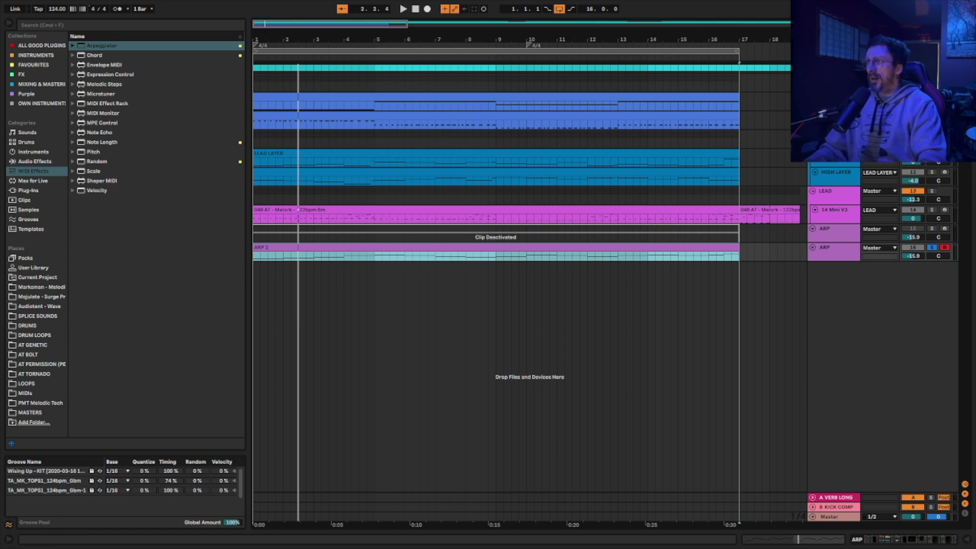
# Set the second ARP track's volume to -15.4 dB in the Session mixer during playback
pyautogui.press('Tab')
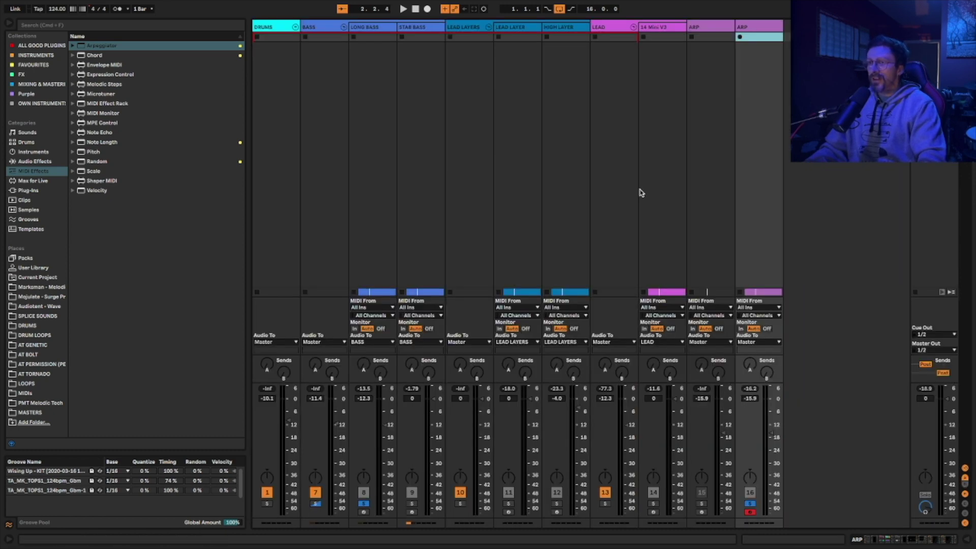
pyautogui.moveTo(778, 441); pyautogui.dragTo(778, 436)
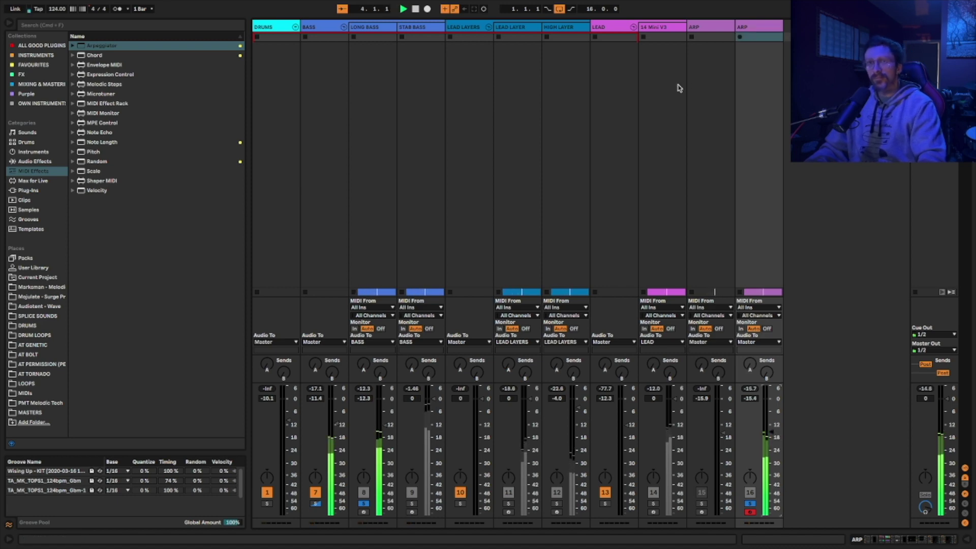
pyautogui.press('Tab')
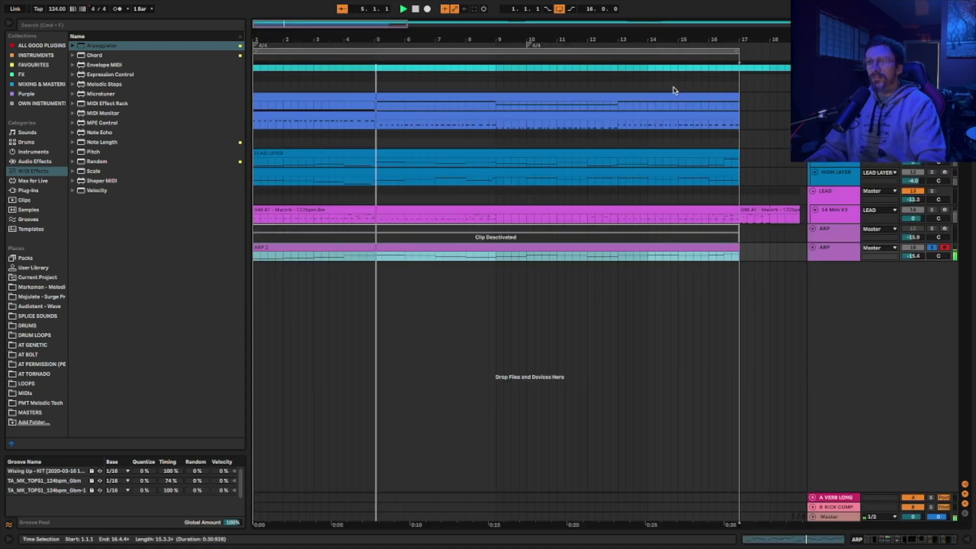
# Rename the second ARP track to LOW and place it in a group named CP ARPS
pyautogui.click(826, 257)
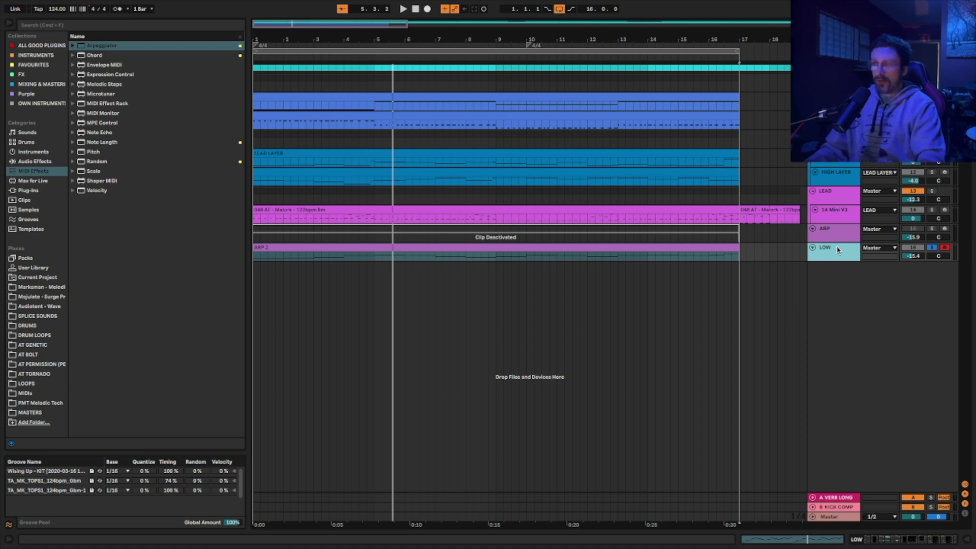
pyautogui.hotkey('ctrl', 'z')
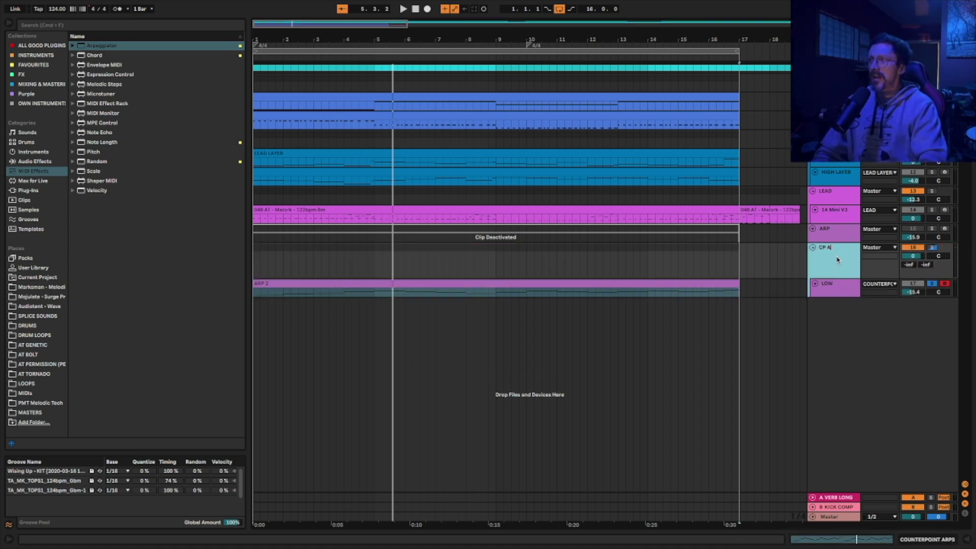
pyautogui.write('S')
# Duplicate the LOW track as an empty track within the group and turn off soloing
pyautogui.click(838, 287)
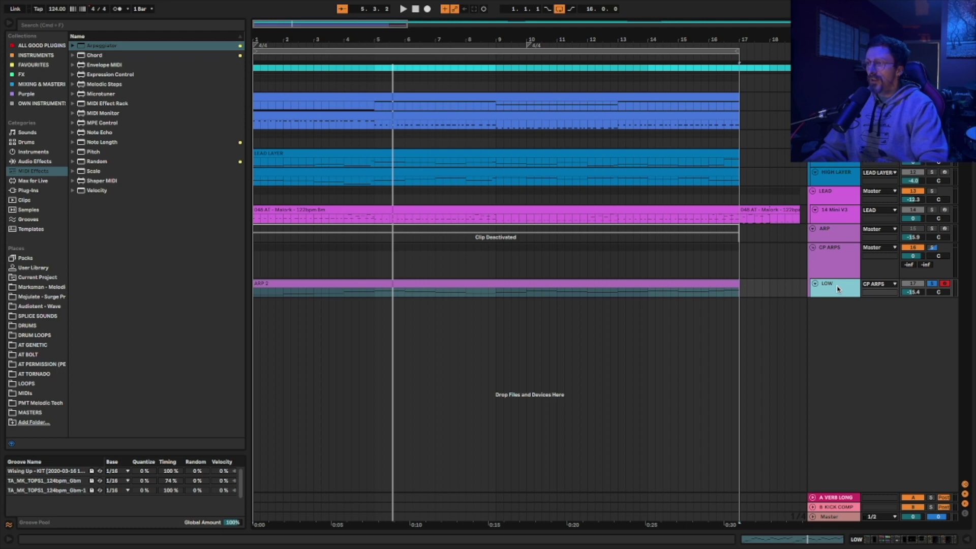
pyautogui.press('super+d')
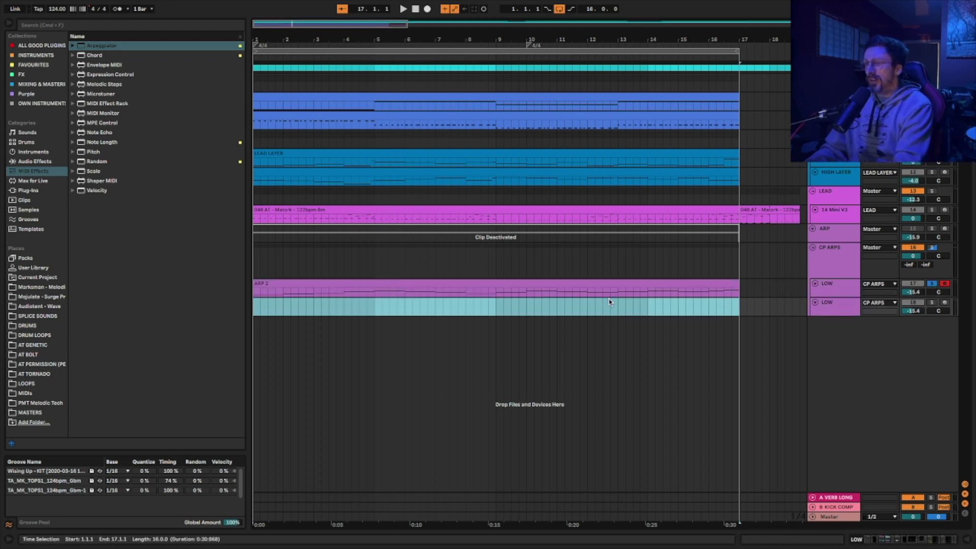
pyautogui.click(933, 302)
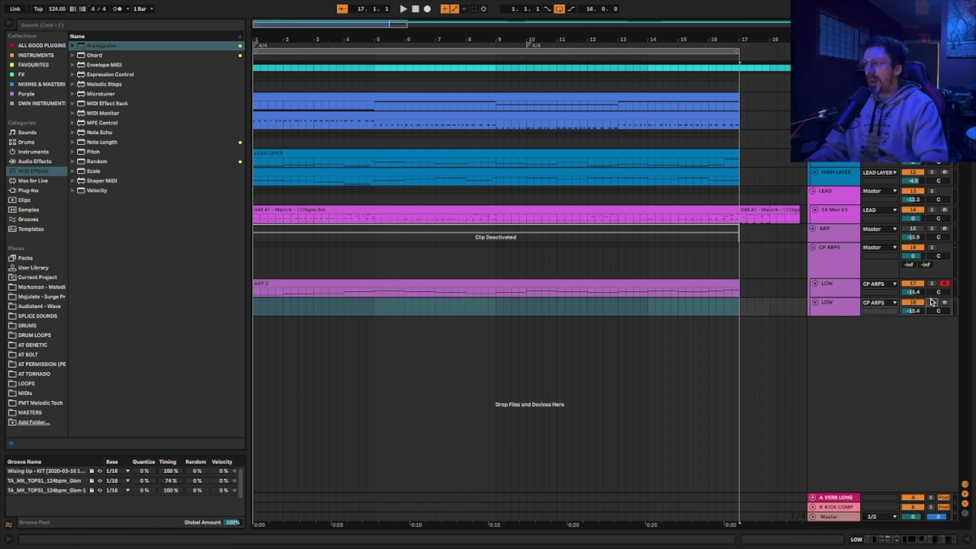
# Increase the height of both LOW tracks and rename the empty duplicate to MID
pyautogui.moveTo(837, 297); pyautogui.dragTo(829, 392)
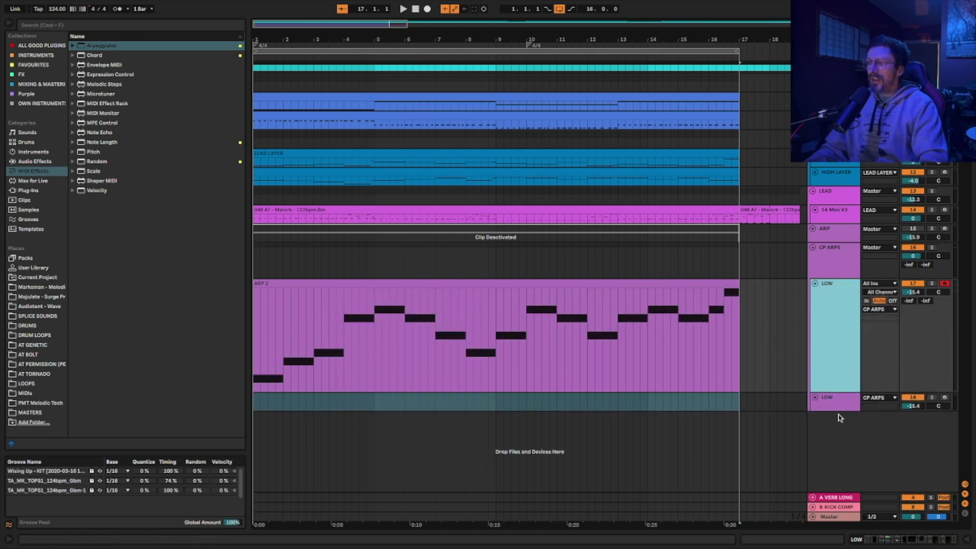
pyautogui.moveTo(838, 408); pyautogui.dragTo(847, 452)
pyautogui.press('super+r')
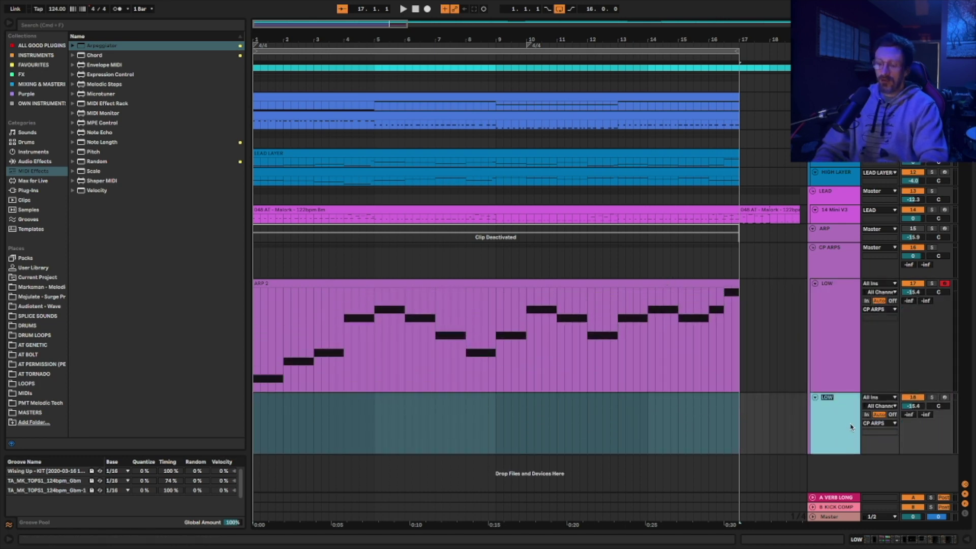
pyautogui.write('MID')
pyautogui.press('Return')
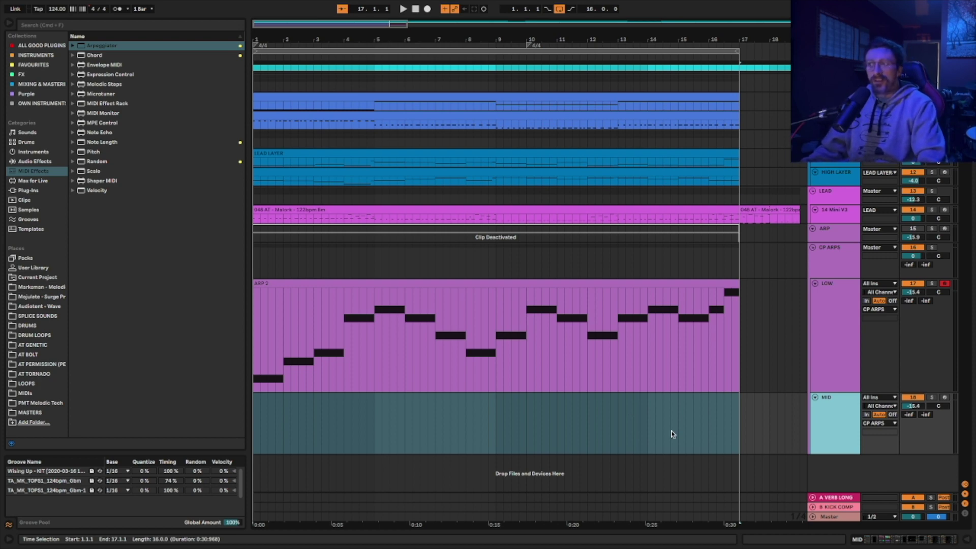
# Arm the MID track, solo the CP ARPS group, and record a 16-bar counterpoint line on MID
pyautogui.click(945, 398)
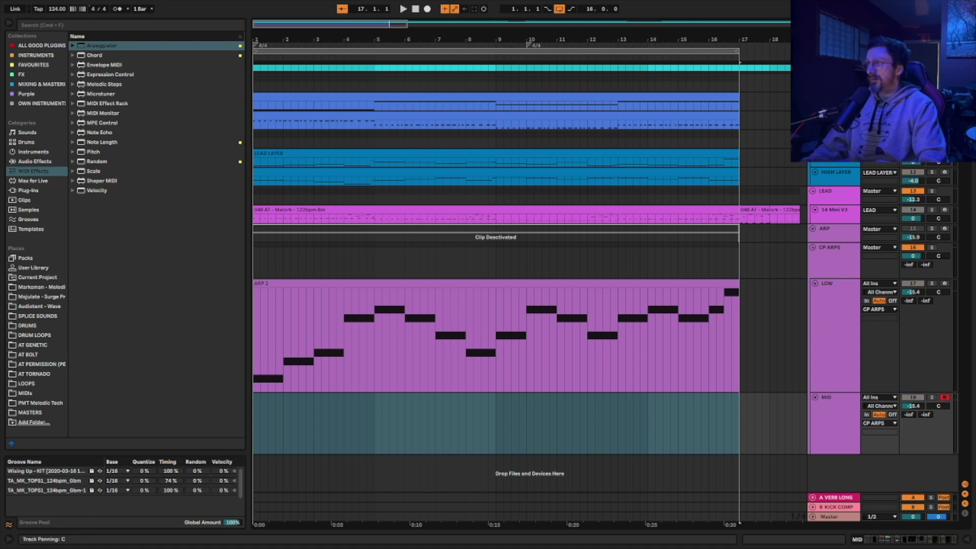
pyautogui.click(933, 247)
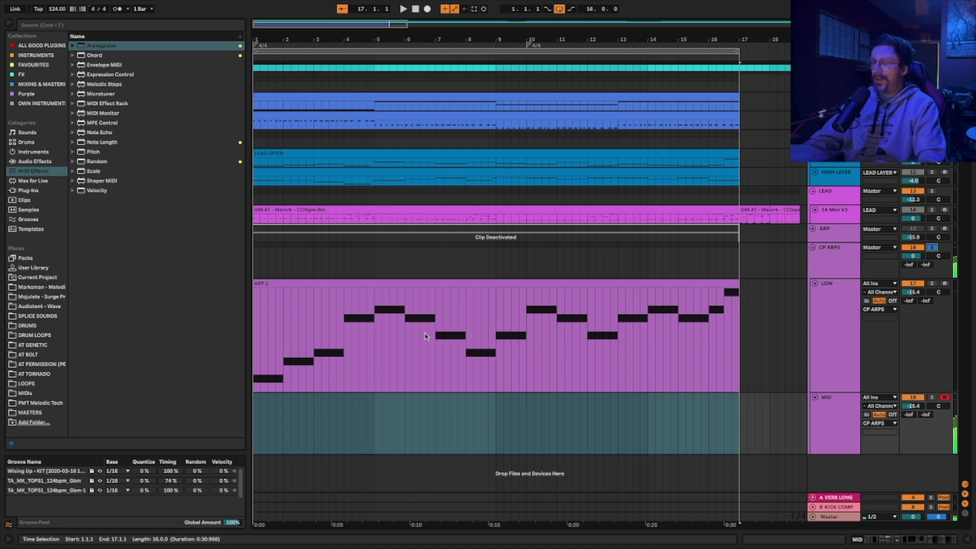
pyautogui.click(428, 9)
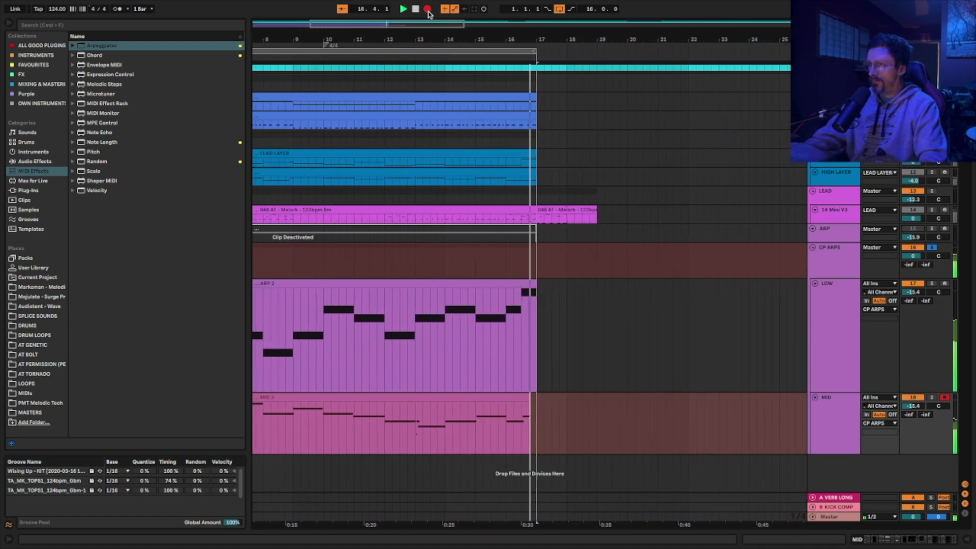
pyautogui.click(428, 14)
# Open the recorded MID 4 clip and delete the stray short notes in bar 22 and around bar 29
pyautogui.doubleClick(429, 405)
pyautogui.click(563, 330)
pyautogui.click(503, 249)
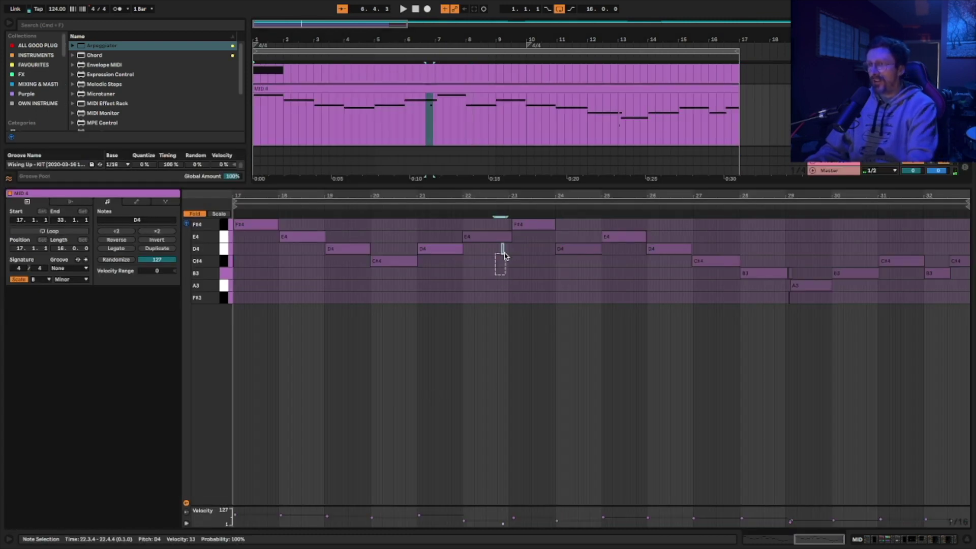
pyautogui.press('Delete')
pyautogui.click(789, 318)
# Quantize all notes in the MID 4 clip, raise their velocities, and apply Legato
pyautogui.press('super+u')
pyautogui.press('super+a')
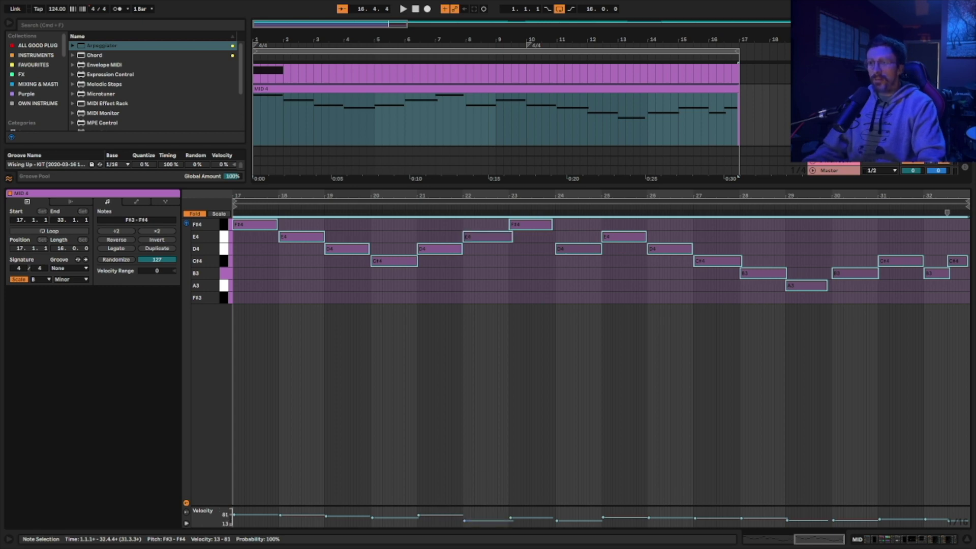
pyautogui.moveTo(487, 237); pyautogui.dragTo(487, 193)
pyautogui.click(117, 248)
pyautogui.click(290, 268)
pyautogui.press('super+alt+l')
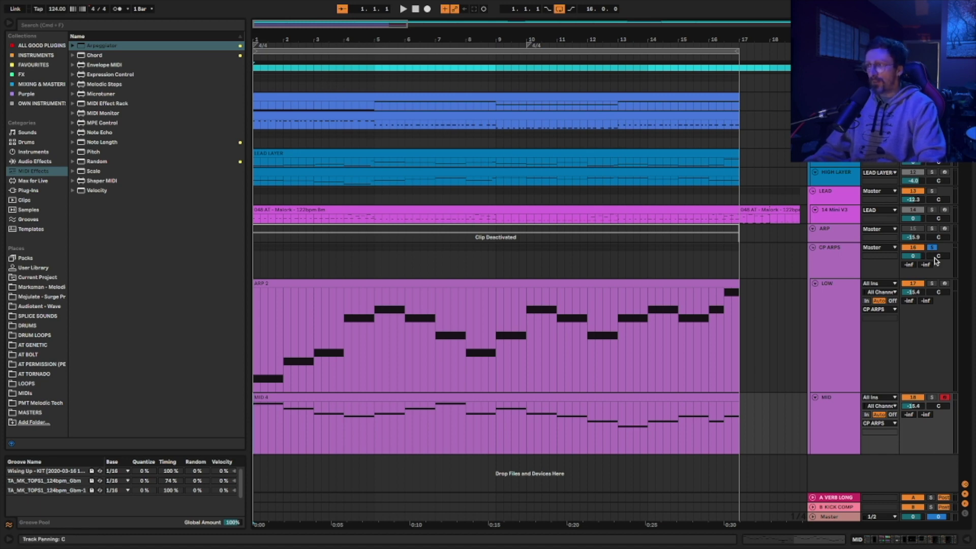
# Duplicate the LOW track in the CP ARPS group and rename the upper copy BASS
pyautogui.moveTo(619, 427); pyautogui.dragTo(647, 427)
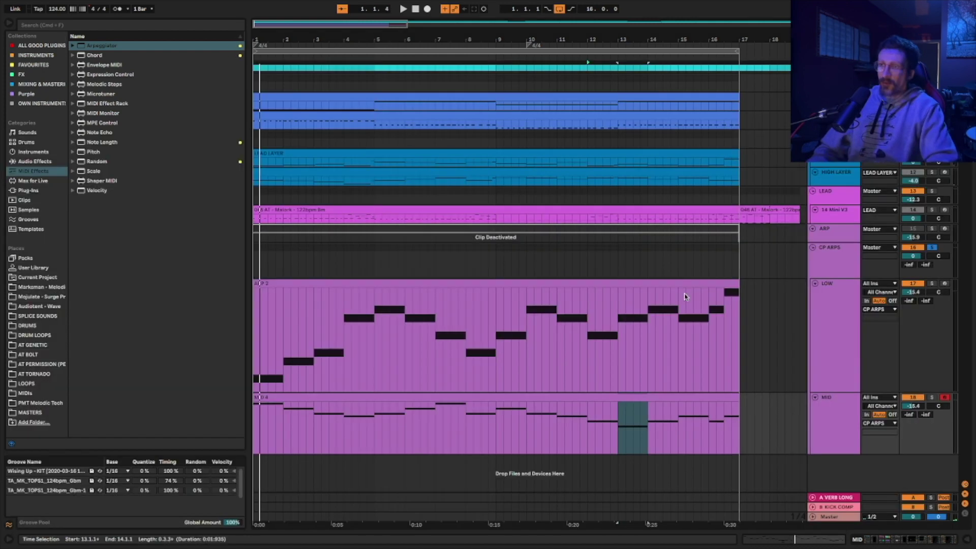
pyautogui.click(833, 432)
pyautogui.click(830, 312)
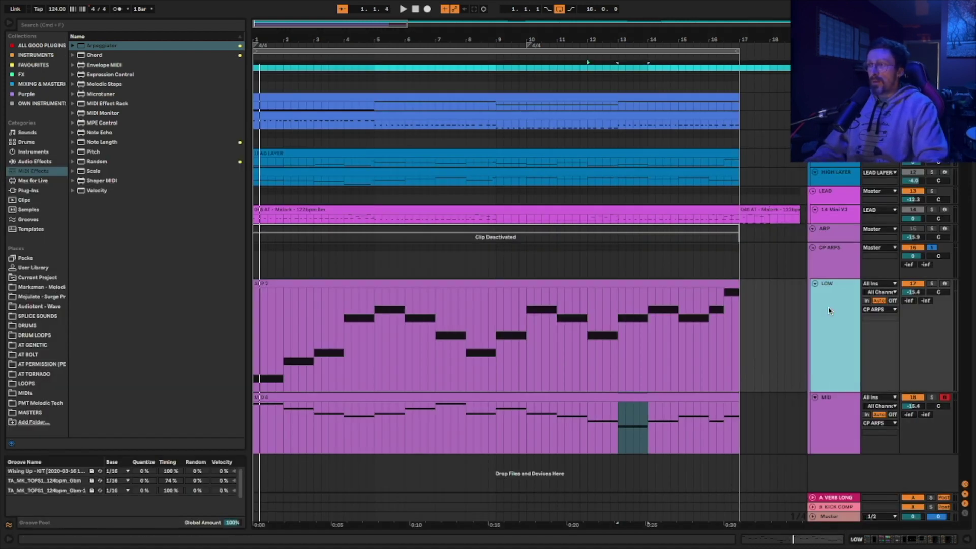
pyautogui.press('super+d')
pyautogui.click(839, 313)
pyautogui.press('super+r')
pyautogui.write('BASS')
pyautogui.press('Return')
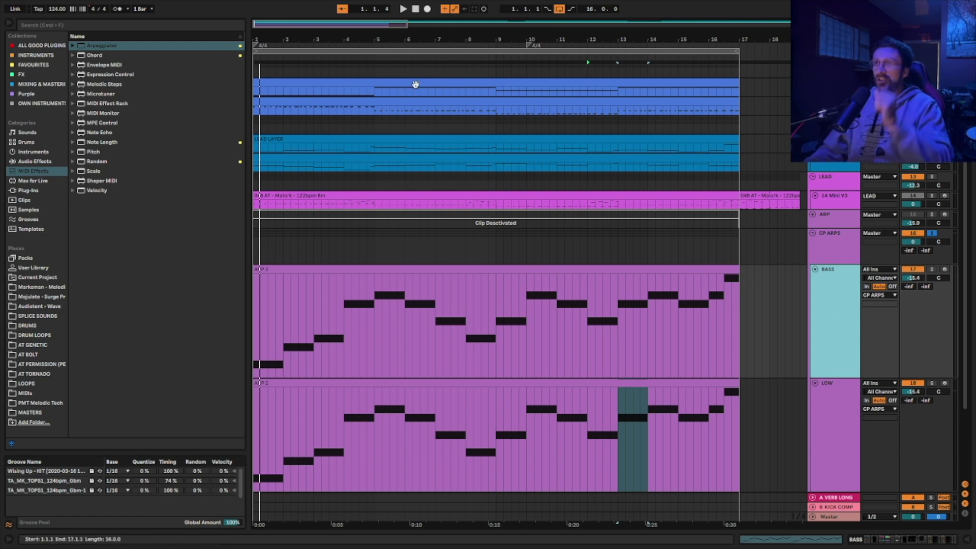
# Copy the 16-bar blue bass clip over the arp clip on the BASS track, starting at bar 1
pyautogui.press('super+a')
pyautogui.click(333, 265)
pyautogui.press('super+v')
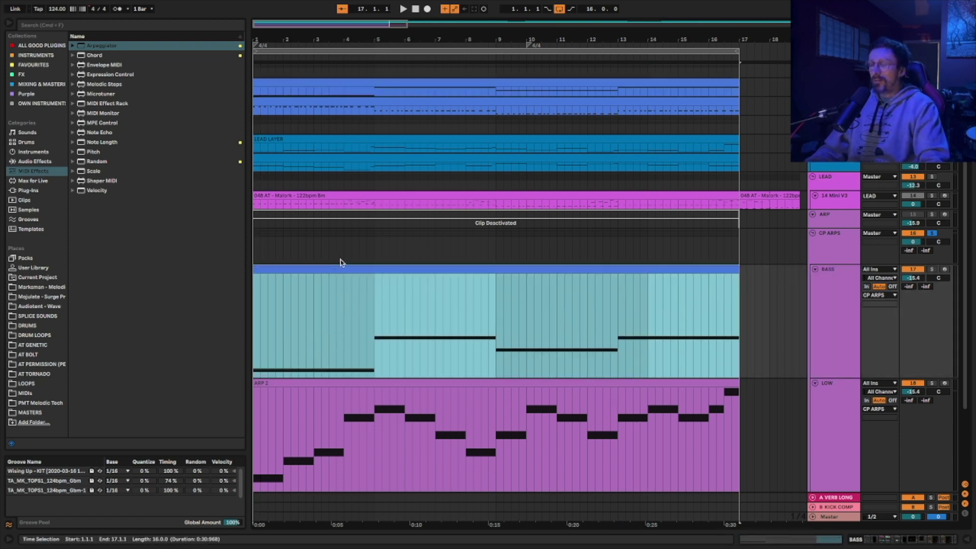
# Solo the BASS, LOW and MID tracks and play them together
pyautogui.click(932, 269)
pyautogui.press('space')
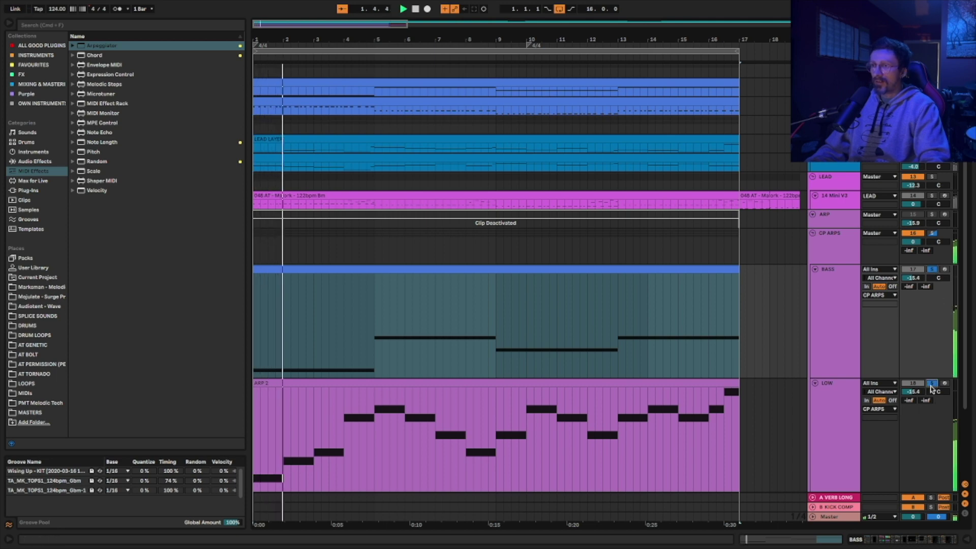
pyautogui.scroll(-3, 695, 313)
pyautogui.scroll(-1, 695, 313)
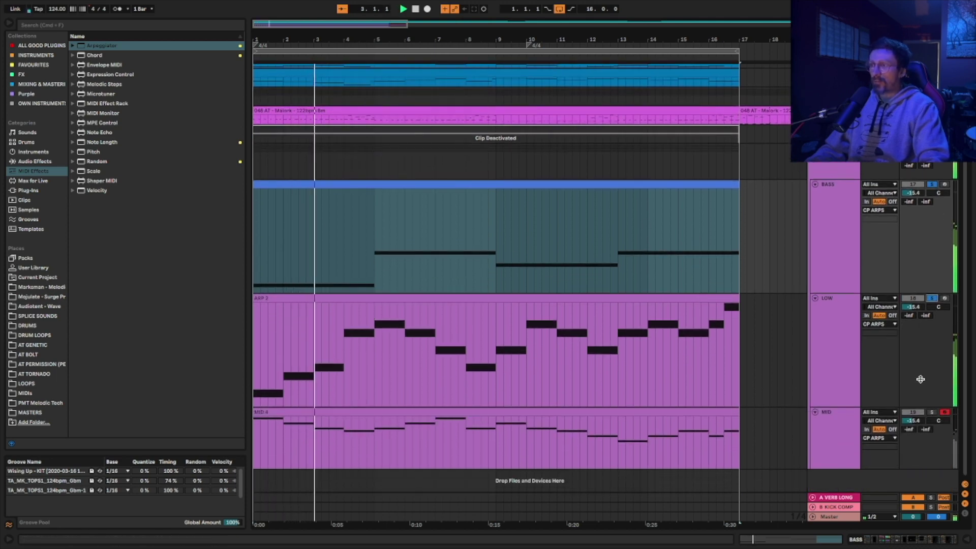
pyautogui.click(932, 413)
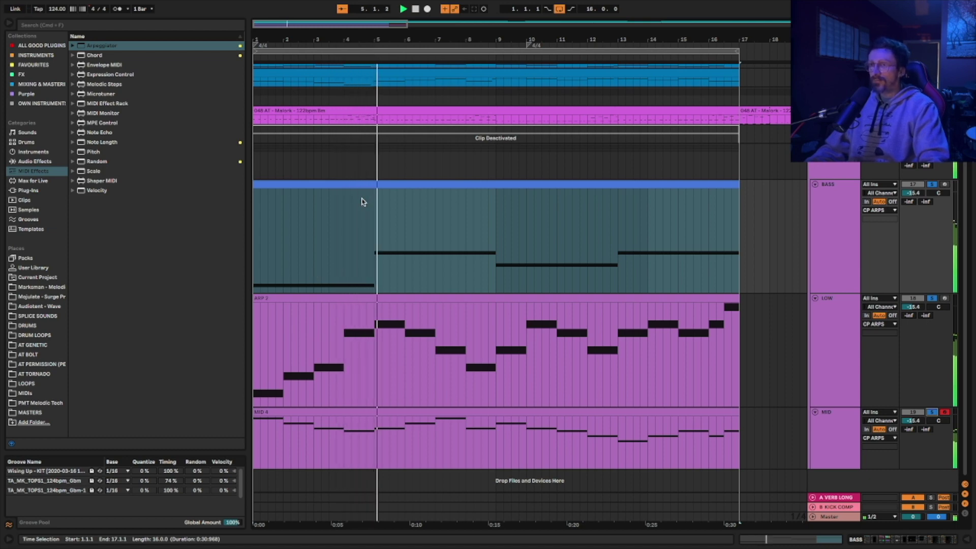
# Lower the second, third and fourth notes of the BASS clip by an octave to G1, E1 and G1
pyautogui.doubleClick(412, 185)
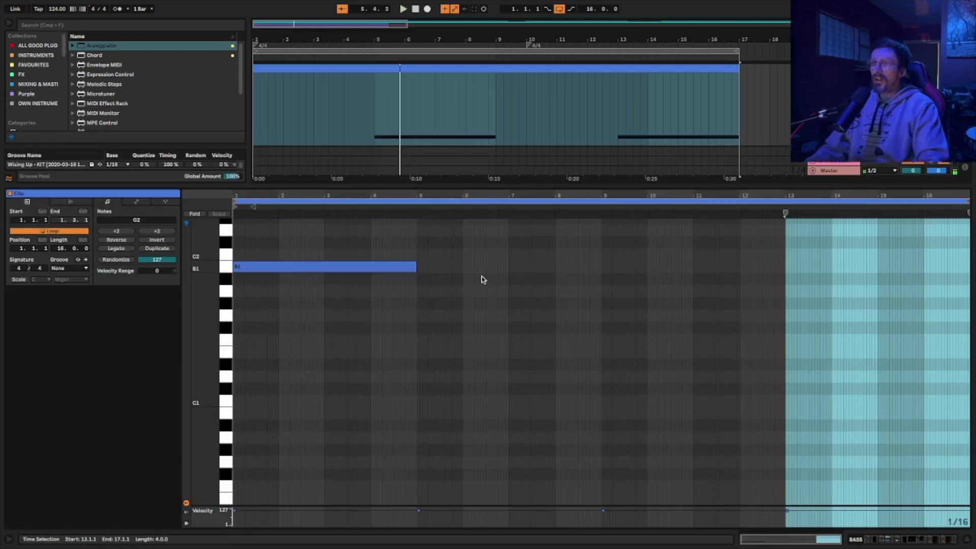
pyautogui.scroll(3, 512, 305)
pyautogui.click(512, 266)
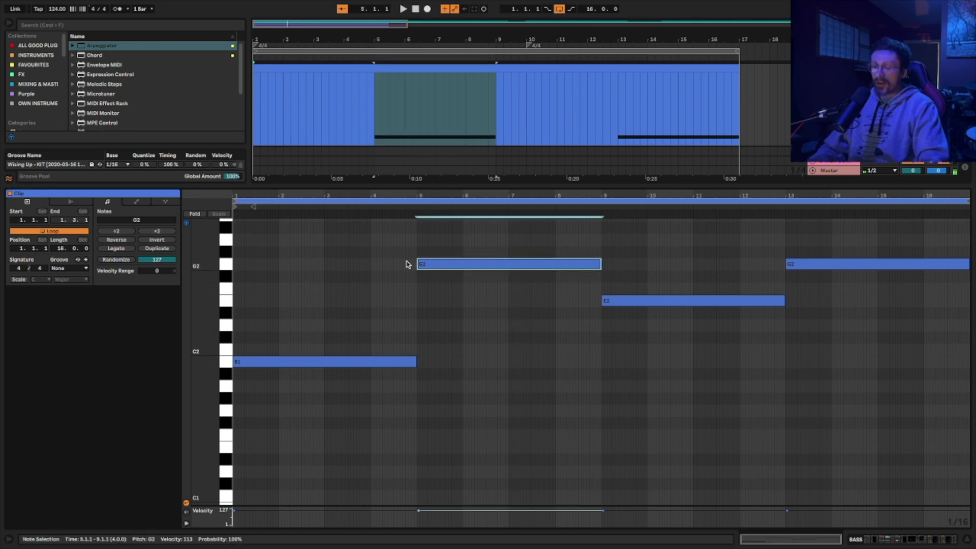
pyautogui.hotkey('shift', 'Down')
pyautogui.click(645, 304)
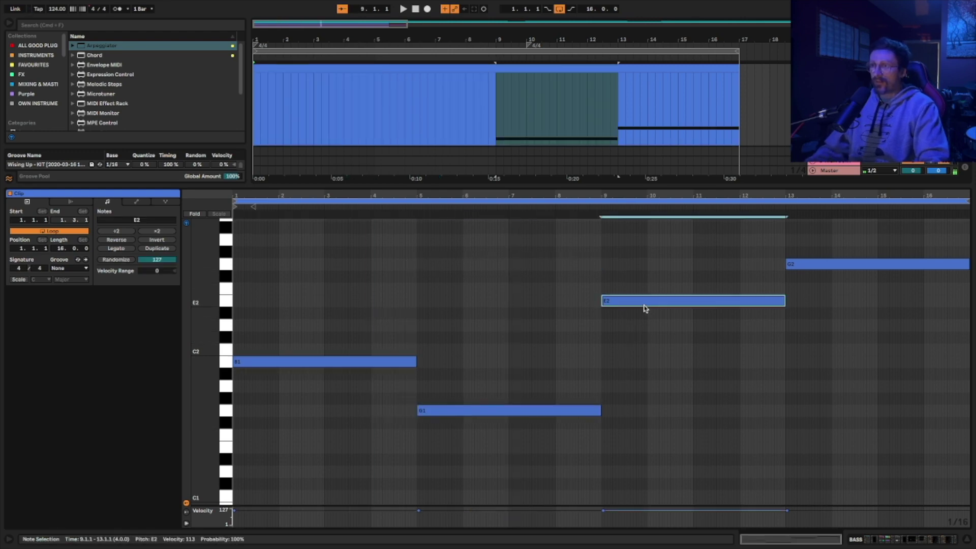
pyautogui.hotkey('shift', 'Down')
pyautogui.click(842, 266)
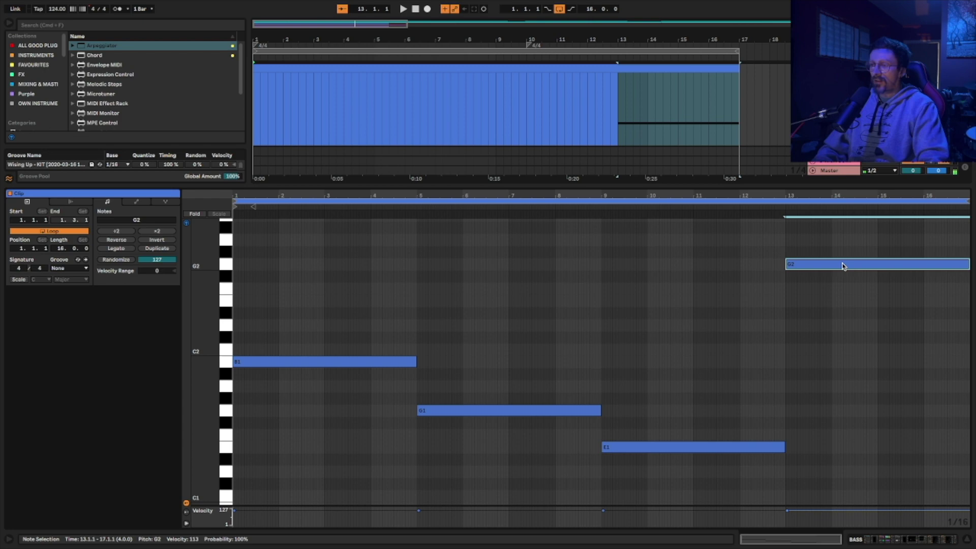
pyautogui.hotkey('shift', 'Down')
pyautogui.press('alt+super+l')
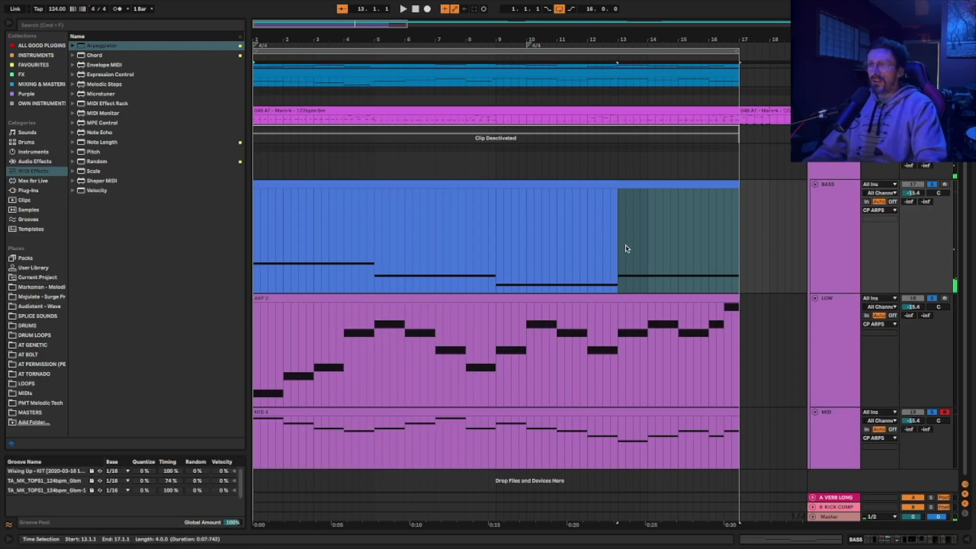
# Unsolo the BASS, LOW and MID tracks and play the soloed CP ARPS group from the start
pyautogui.scroll(4, 638, 251)
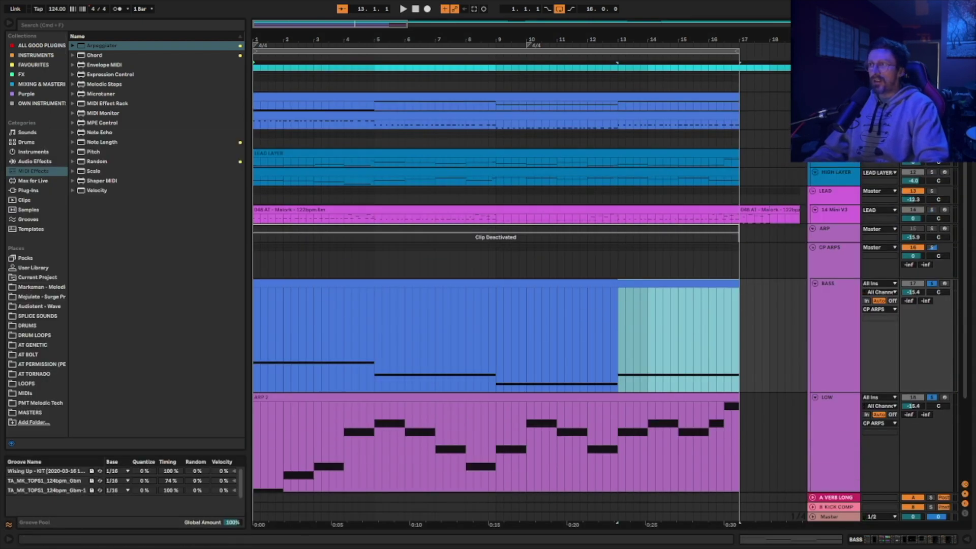
pyautogui.scroll(-1, 572, 311)
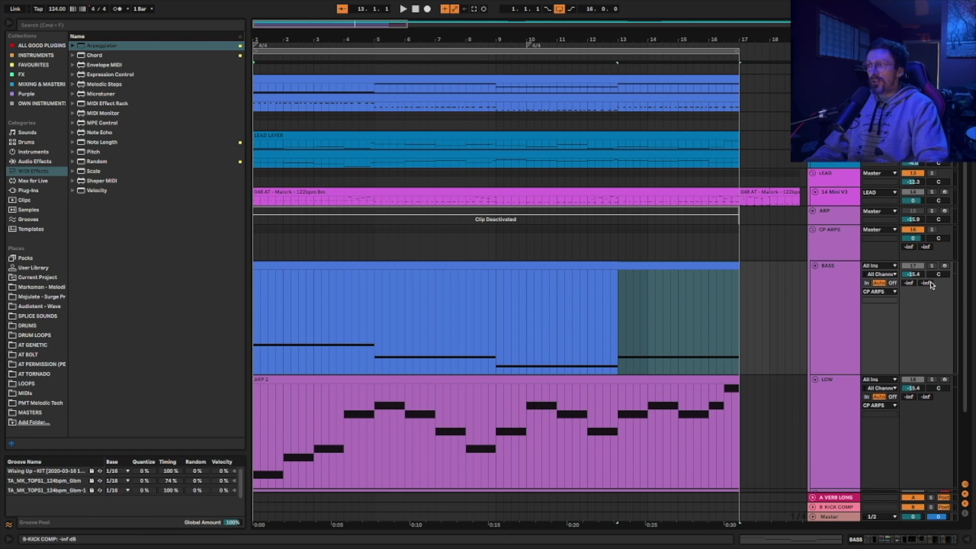
pyautogui.press('space')
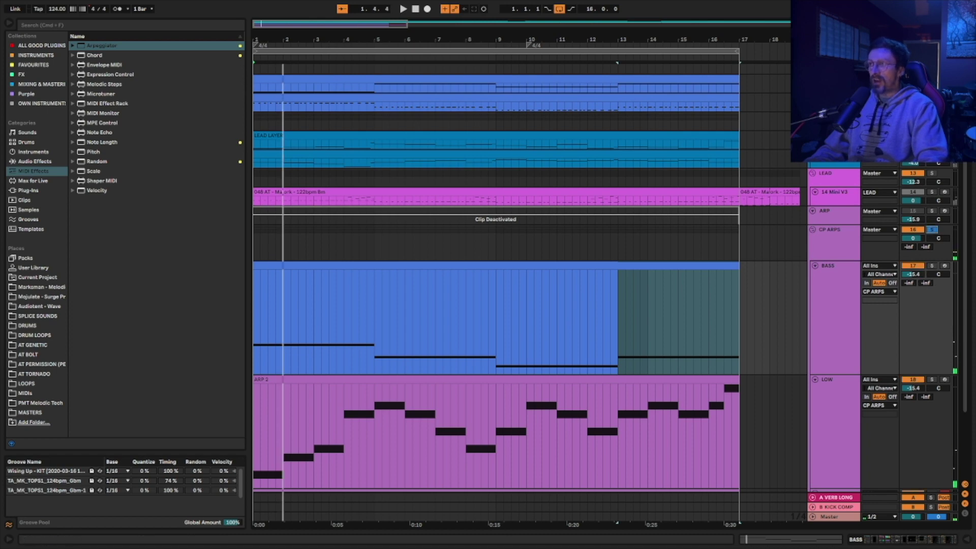
pyautogui.scroll(1, 572, 305)
pyautogui.press('space')
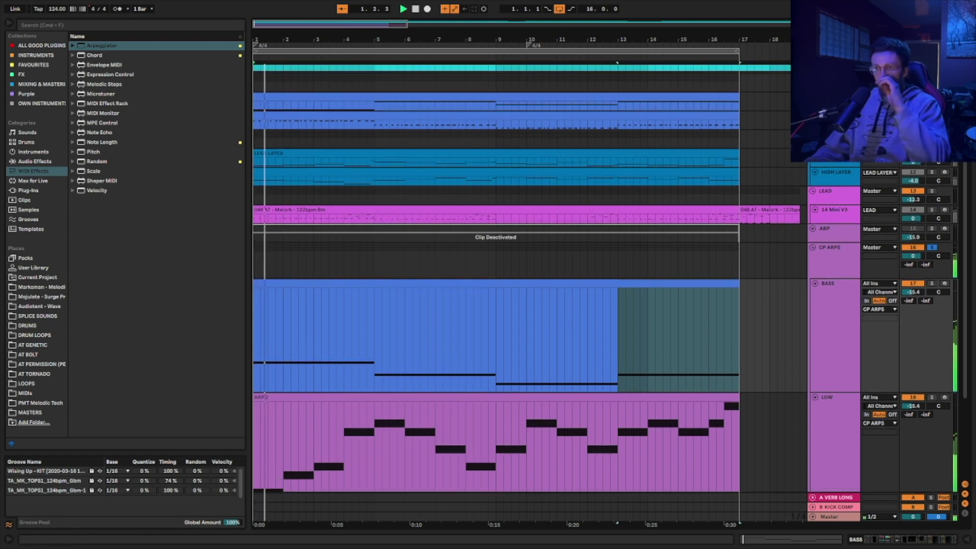
pyautogui.scroll(-5, 767, 147)
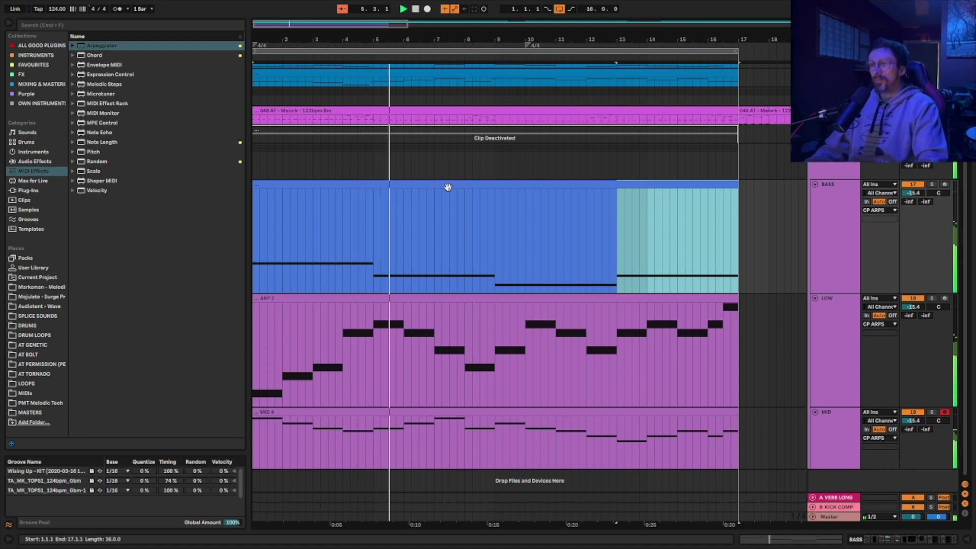
# Duplicate the MID track and delete the clip from the lower copy
pyautogui.click(838, 326)
pyautogui.click(827, 424)
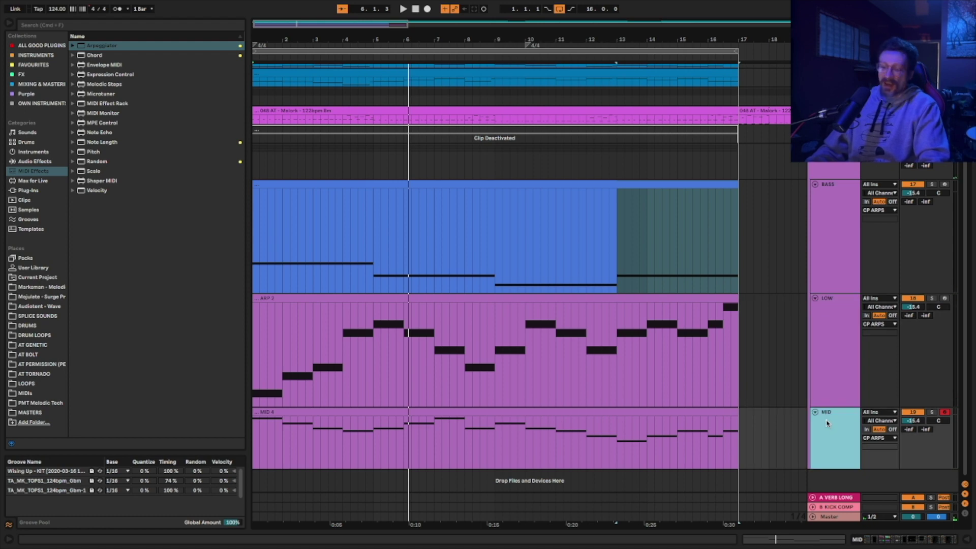
pyautogui.press('super+d')
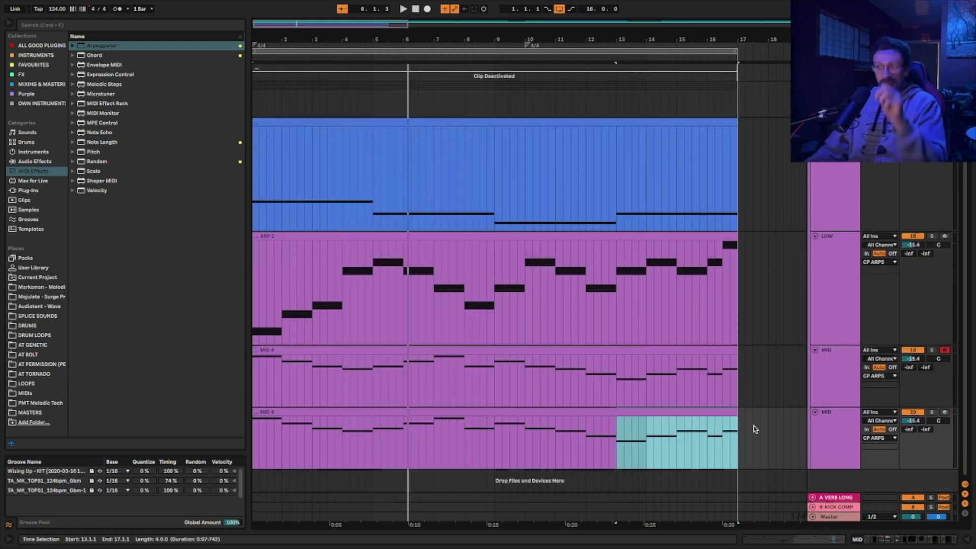
pyautogui.click(620, 411)
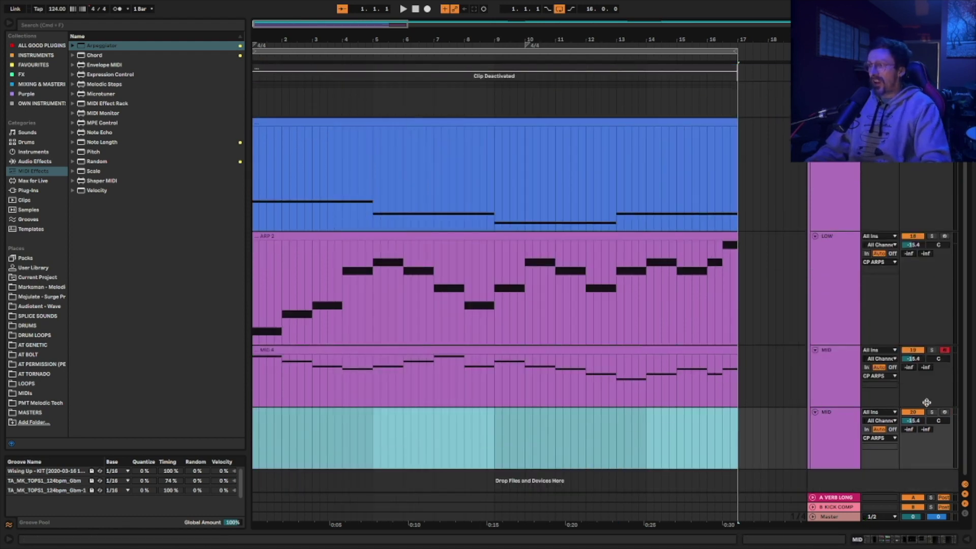
# Arm the empty duplicate MID track and record a 16-bar counterpoint line on it
pyautogui.click(945, 415)
pyautogui.click(426, 9)
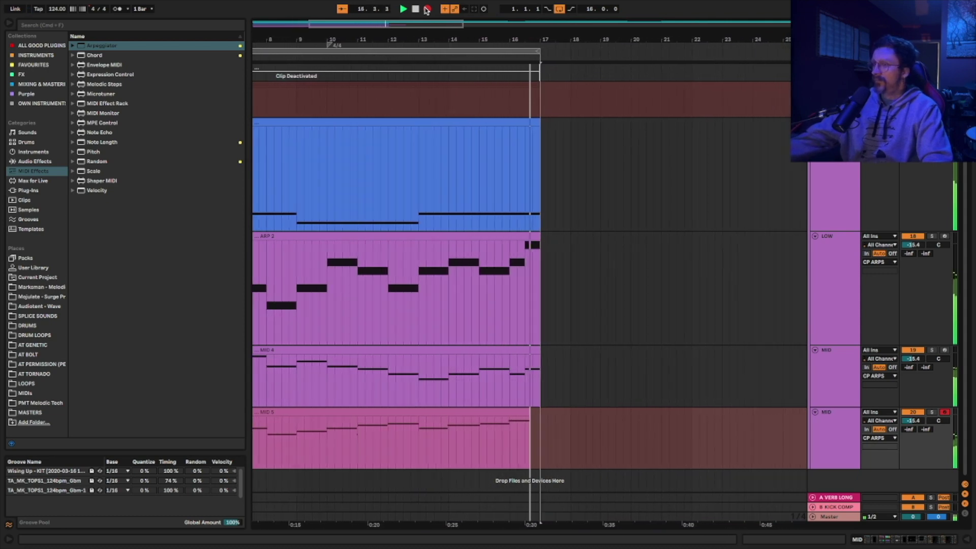
pyautogui.click(428, 10)
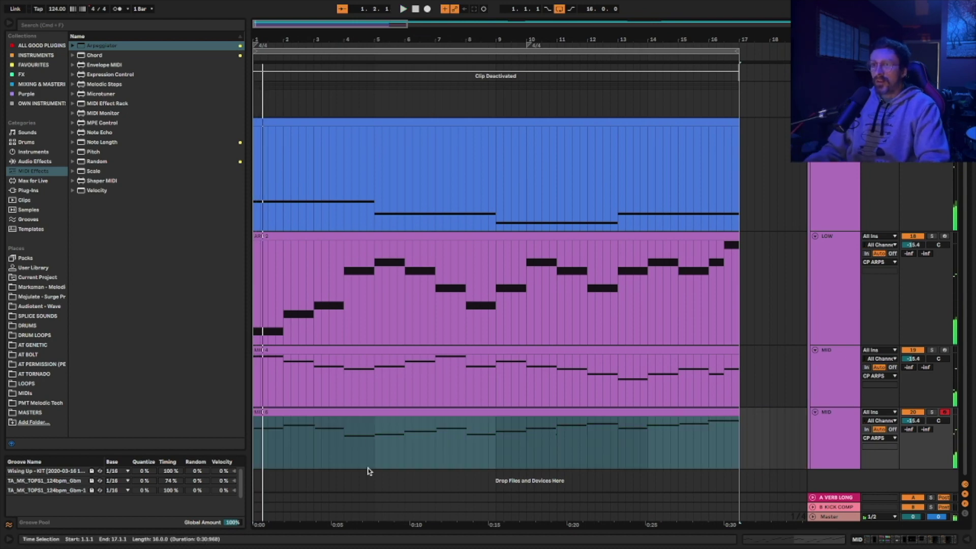
# Quantize all notes in the newly recorded MID clip, set their velocity to 127, and apply Legato
pyautogui.doubleClick(378, 409)
pyautogui.click(740, 409)
pyautogui.moveTo(740, 410); pyautogui.dragTo(635, 427)
pyautogui.click(602, 464)
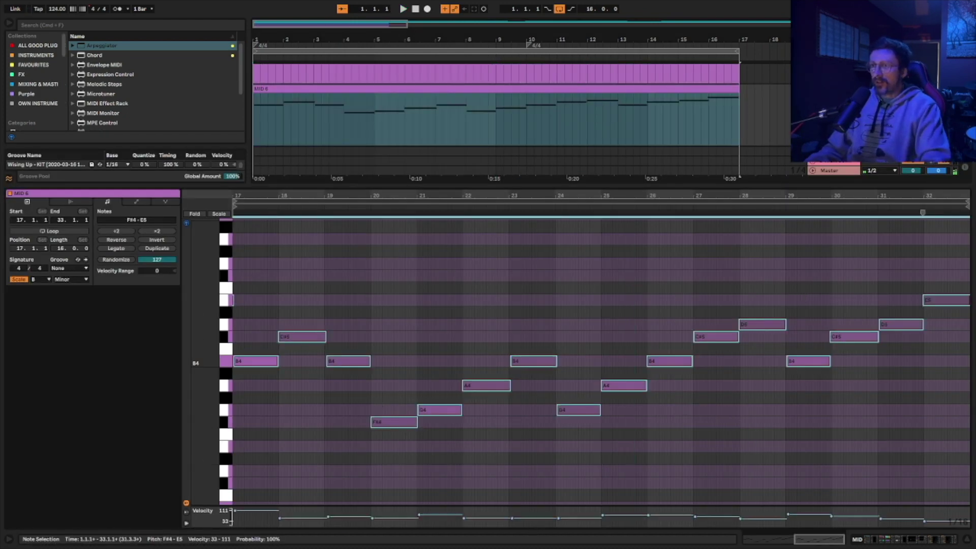
pyautogui.press('super+a')
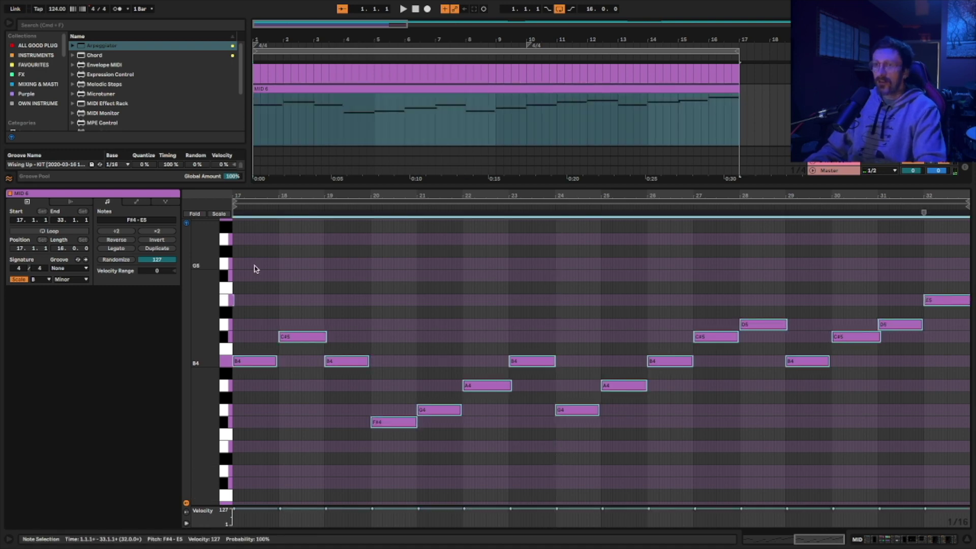
pyautogui.click(120, 248)
# Change the clip's bar 29 note to C#5 and its bar 30 note to B4
pyautogui.click(792, 375)
pyautogui.click(797, 361)
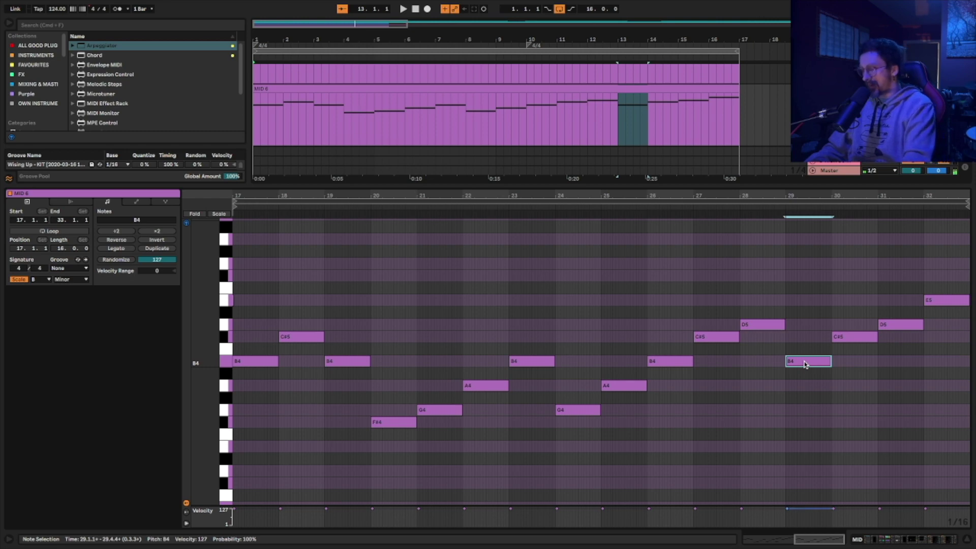
pyautogui.press('space')
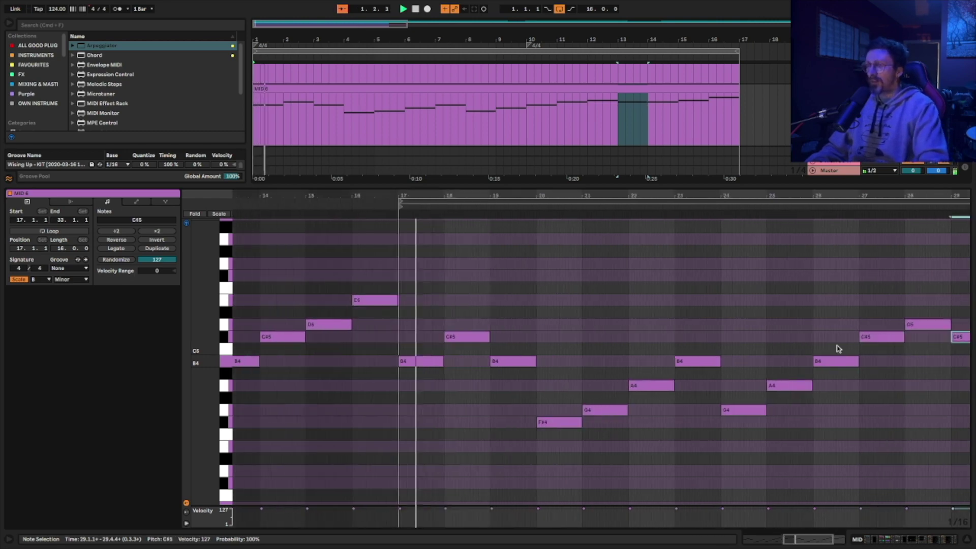
pyautogui.click(858, 337)
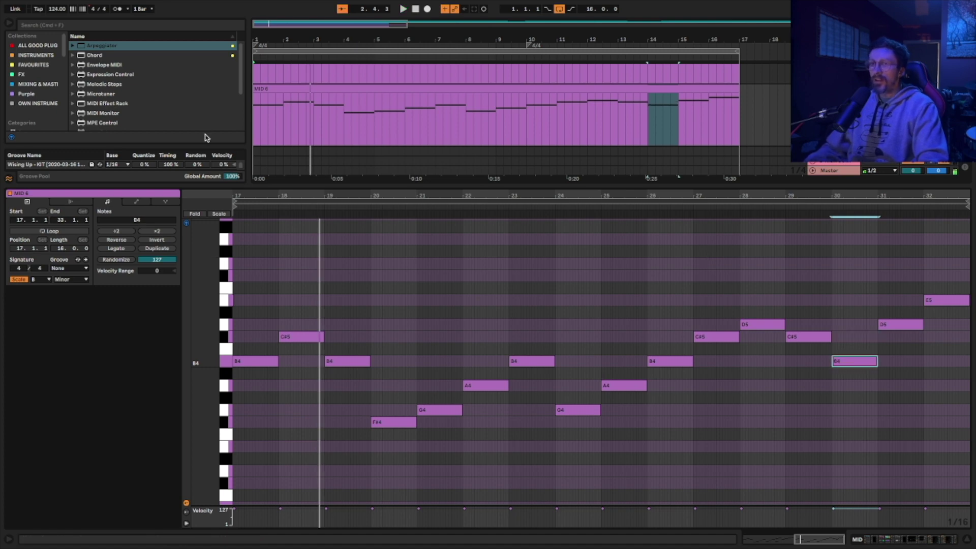
# Play back the counterpoint parts in the arrangement and rename the lower MID track to high
pyautogui.hscroll(5, 545, 118)
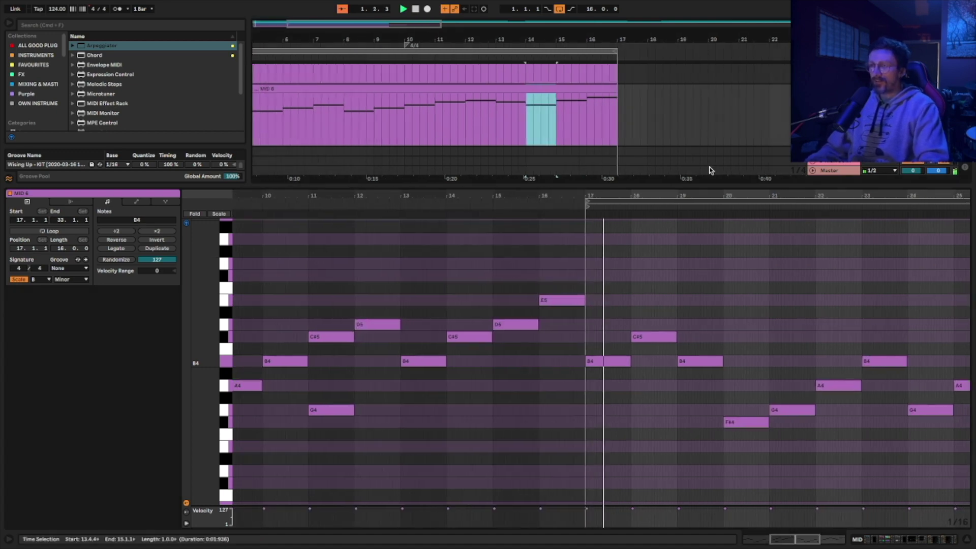
pyautogui.press('super+alt+l')
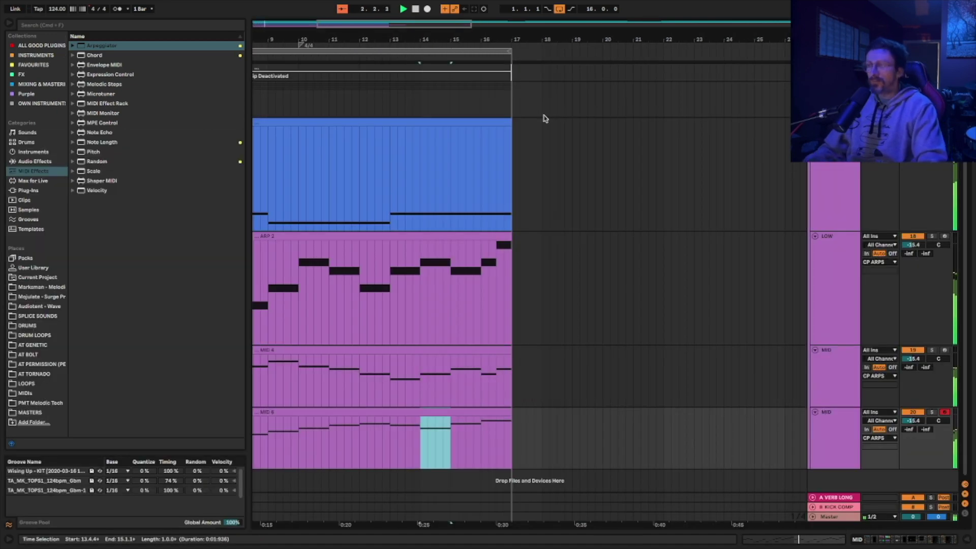
pyautogui.hscroll(-5, 528, 350)
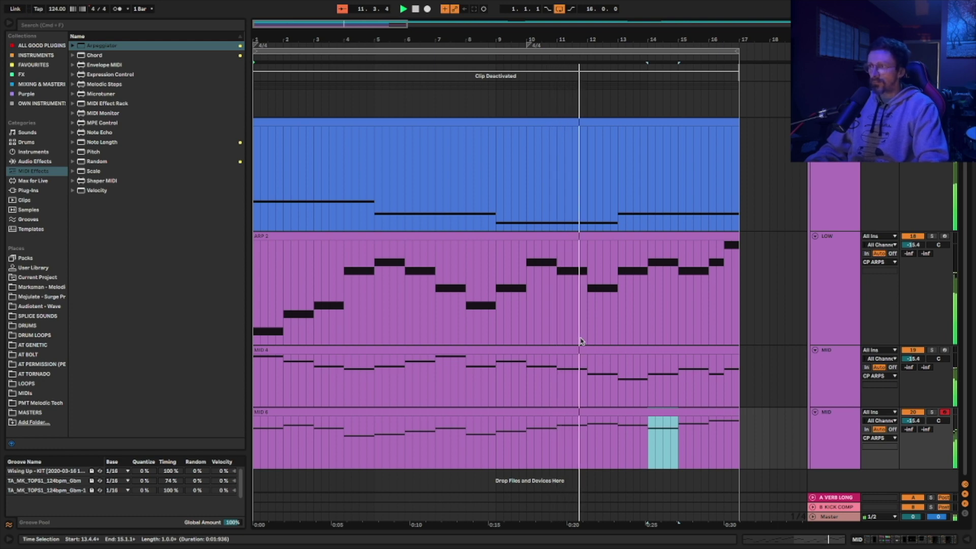
pyautogui.click(835, 439)
pyautogui.write('high')
pyautogui.press('Return')
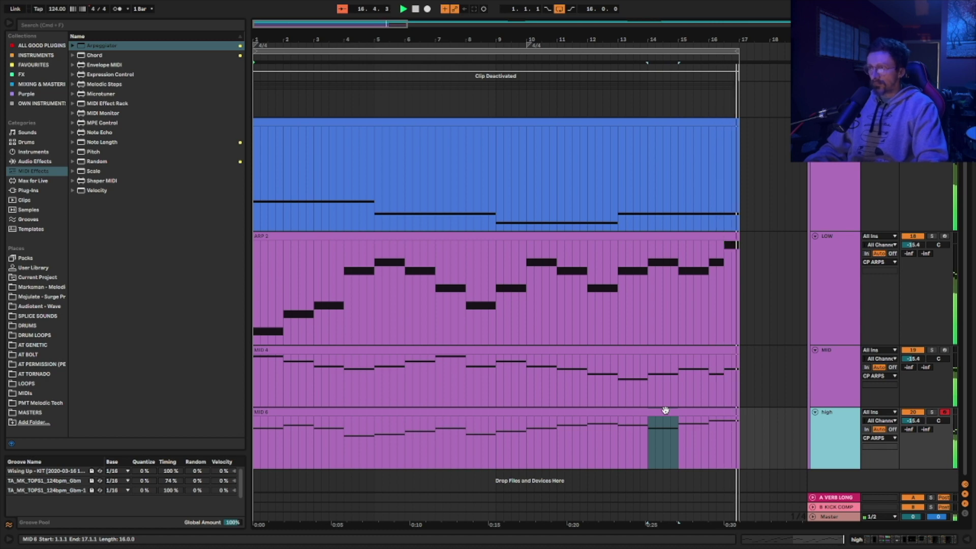
# Duplicate the BASS track and move all notes in the copied clip higher in pitch
pyautogui.click(888, 177)
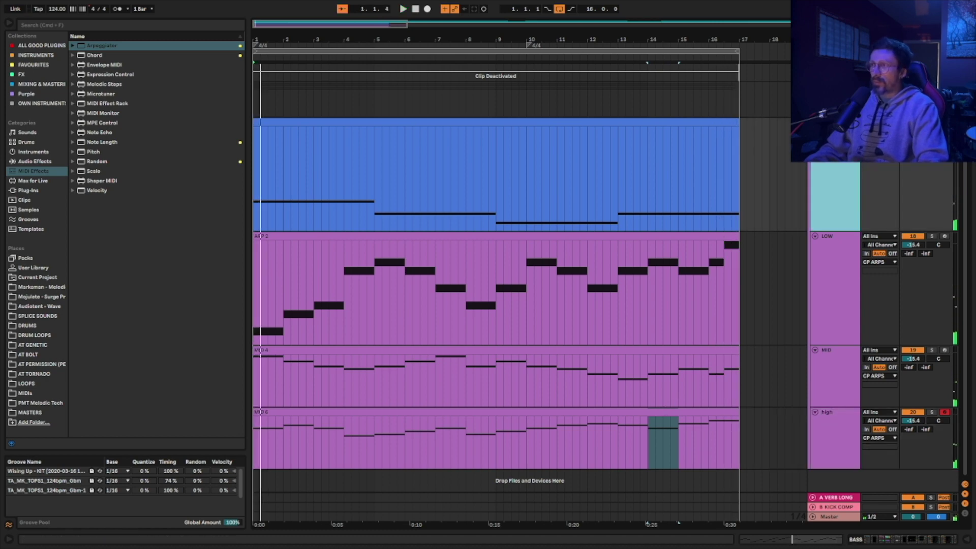
pyautogui.press('super+d')
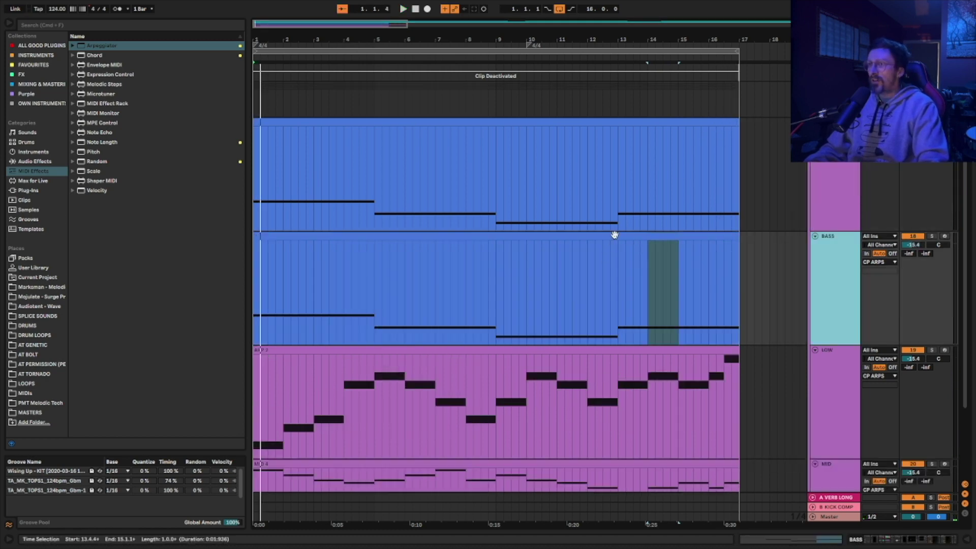
pyautogui.doubleClick(615, 237)
pyautogui.click(482, 389)
pyautogui.press('super+a')
pyautogui.moveTo(355, 362)
pyautogui.mouseDown()
pyautogui.moveTo(373, 349)
pyautogui.moveTo(371, 279)
pyautogui.mouseUp()
pyautogui.press('super+alt+l')
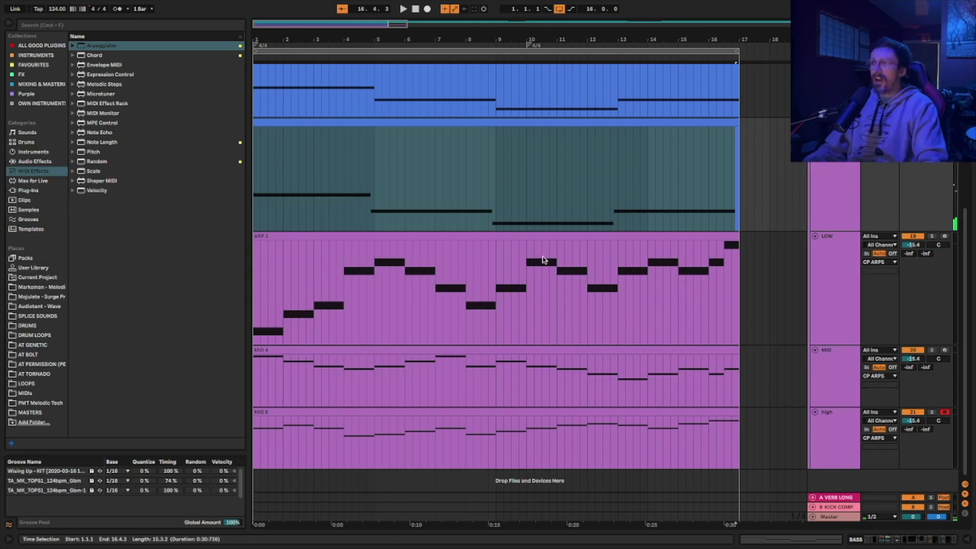
pyautogui.scroll(3, 368, 275)
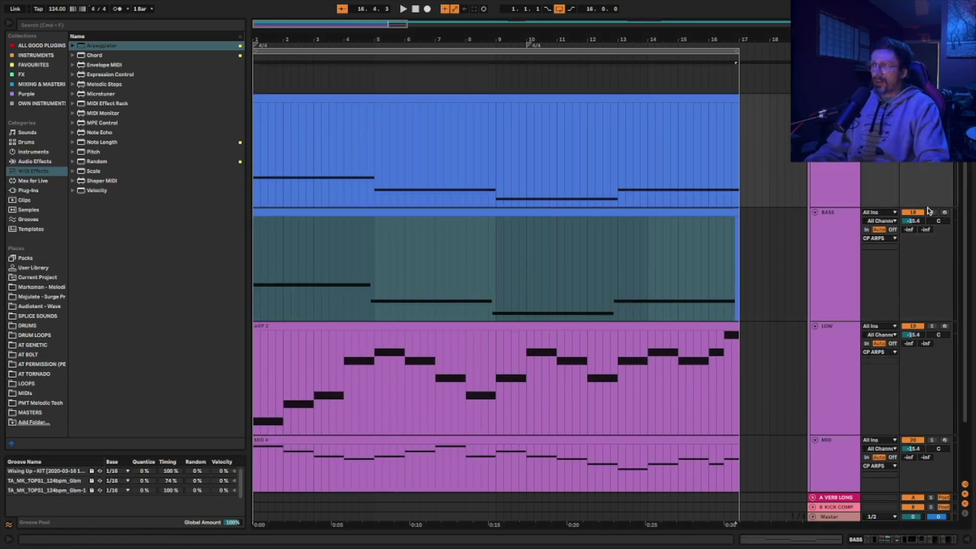
# Inspect the notes in the duplicated BASS clip and play back all counterpoint parts together in the arrangement
pyautogui.doubleClick(411, 279)
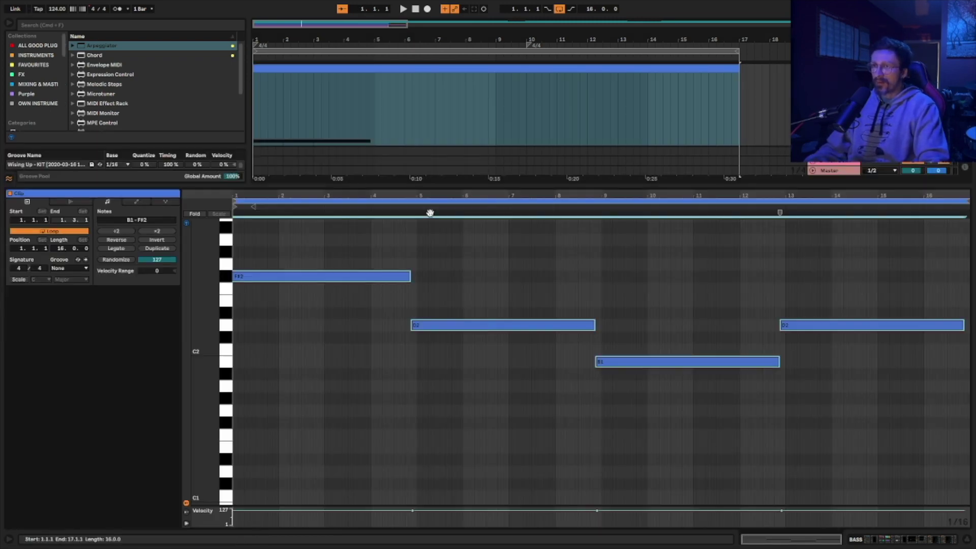
pyautogui.click(487, 327)
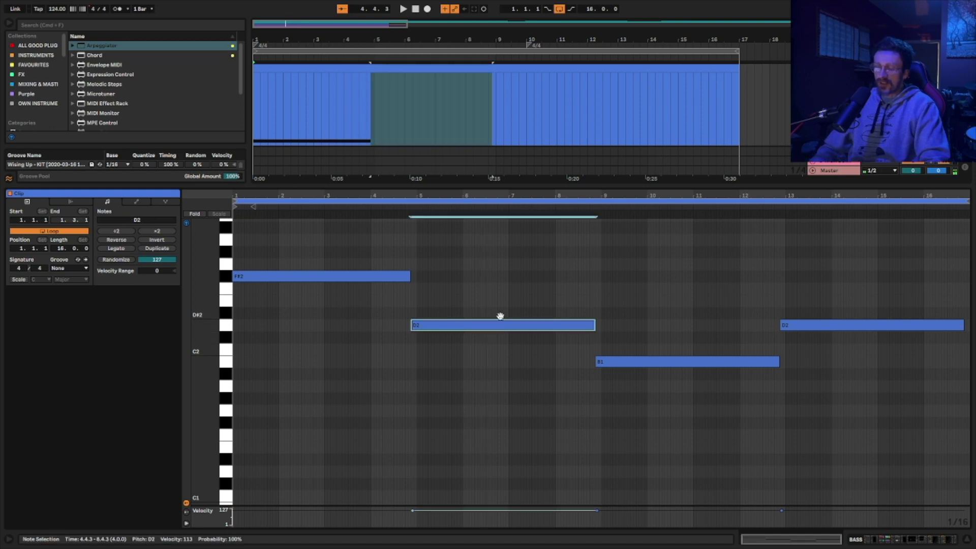
pyautogui.press('super+alt+l')
pyautogui.press('space')
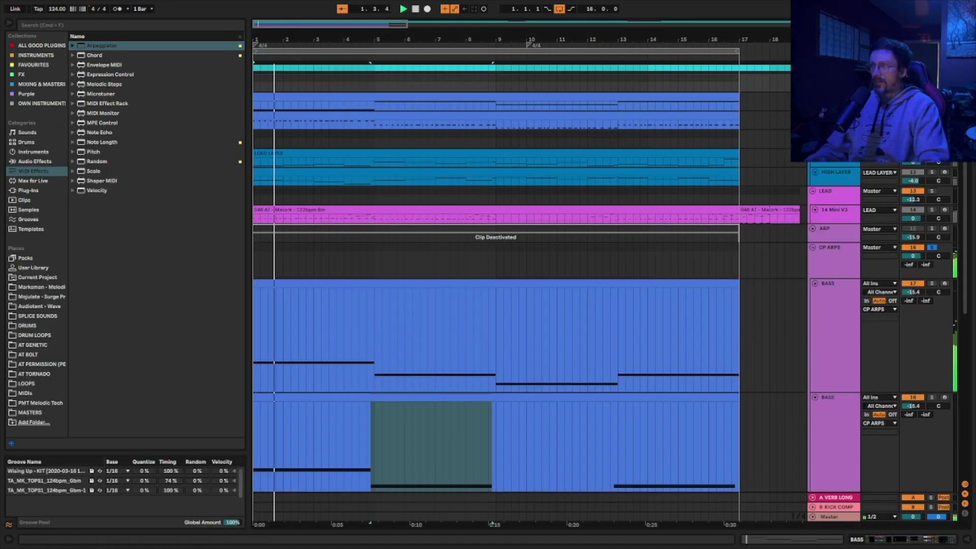
pyautogui.scroll(-10, 588, 123)
pyautogui.scroll(10, 530, 124)
pyautogui.scroll(-5, 515, 121)
pyautogui.scroll(-4, 530, 122)
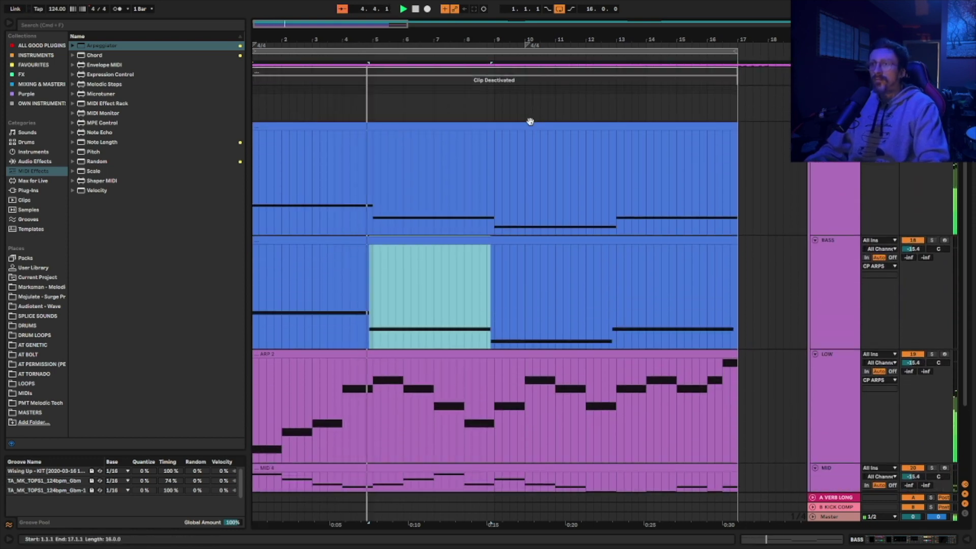
pyautogui.scroll(-5, 530, 122)
pyautogui.scroll(-3, 530, 123)
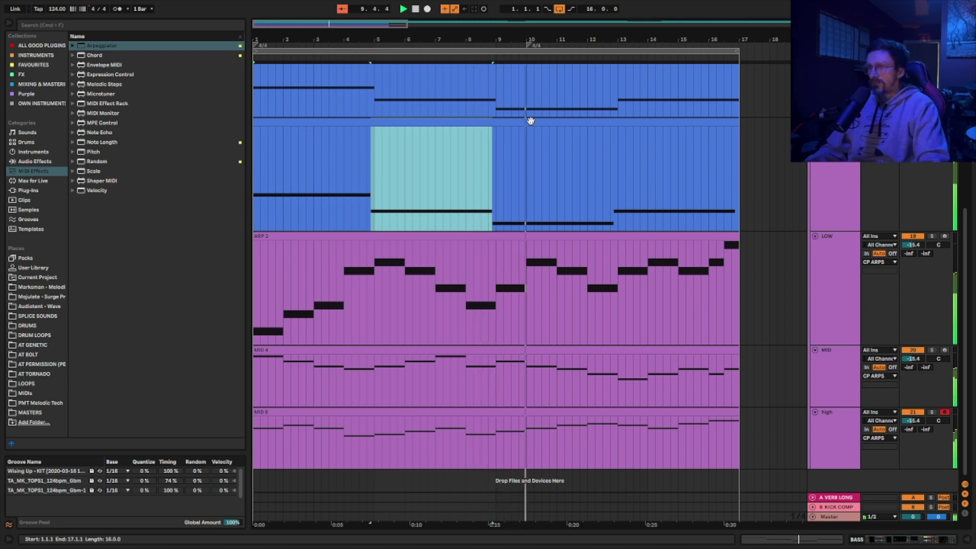
pyautogui.scroll(2, 531, 122)
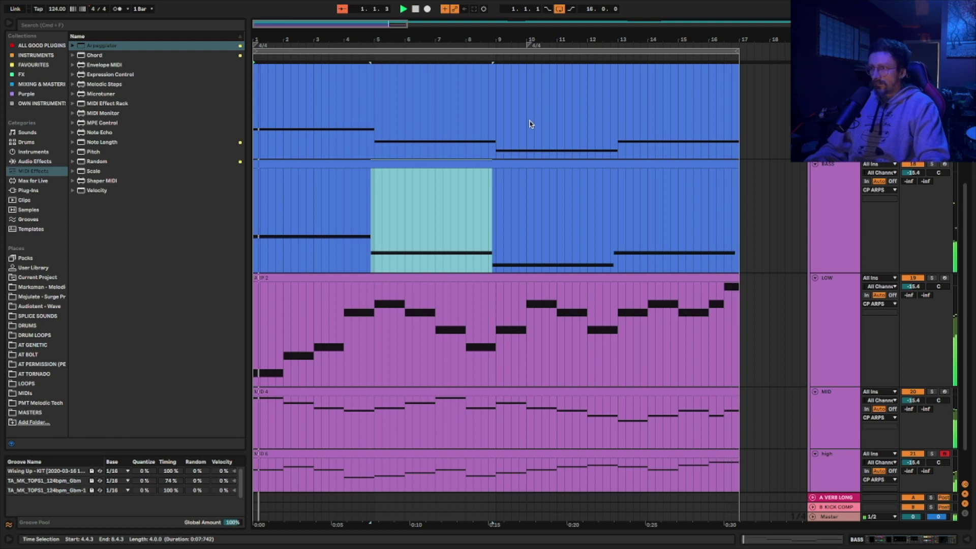
pyautogui.scroll(3, 790, 292)
pyautogui.scroll(-1, 795, 288)
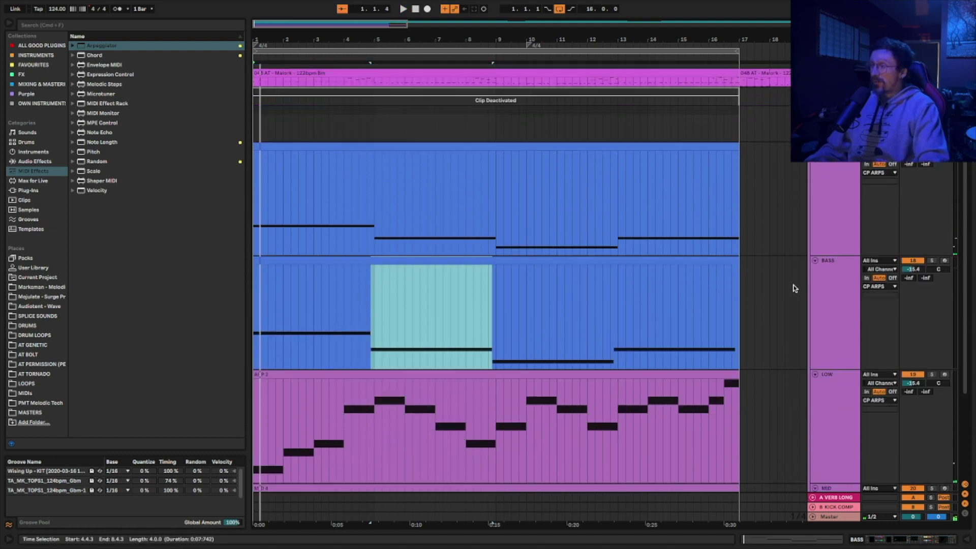
pyautogui.scroll(1, 740, 237)
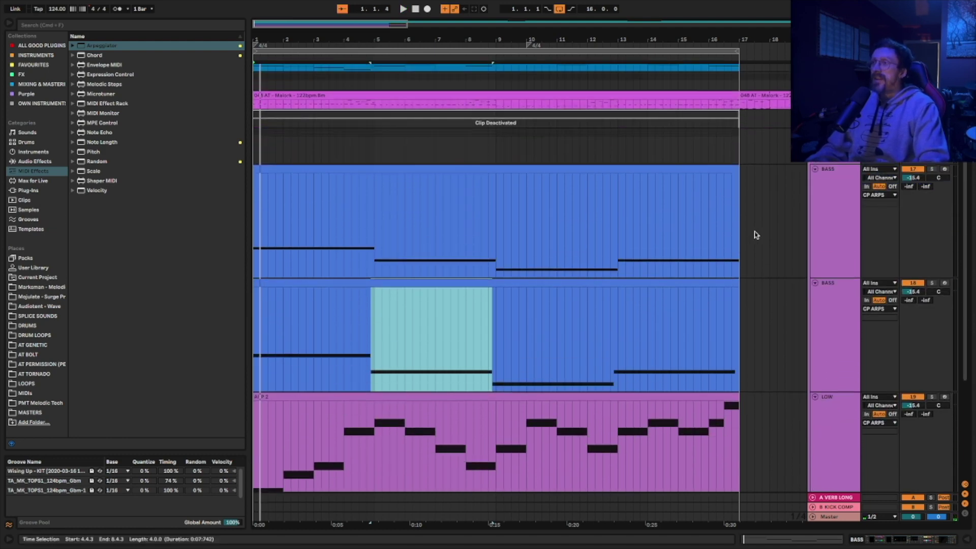
# Switch to the Session View mixer and rename the duplicated BASS track to 5th
pyautogui.click(845, 213)
pyautogui.doubleClick(843, 211)
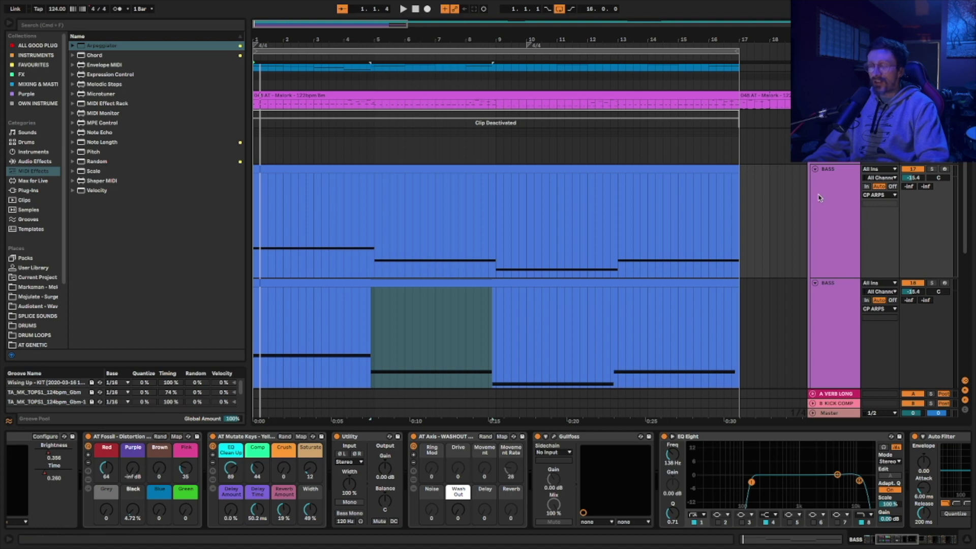
pyautogui.press('Tab')
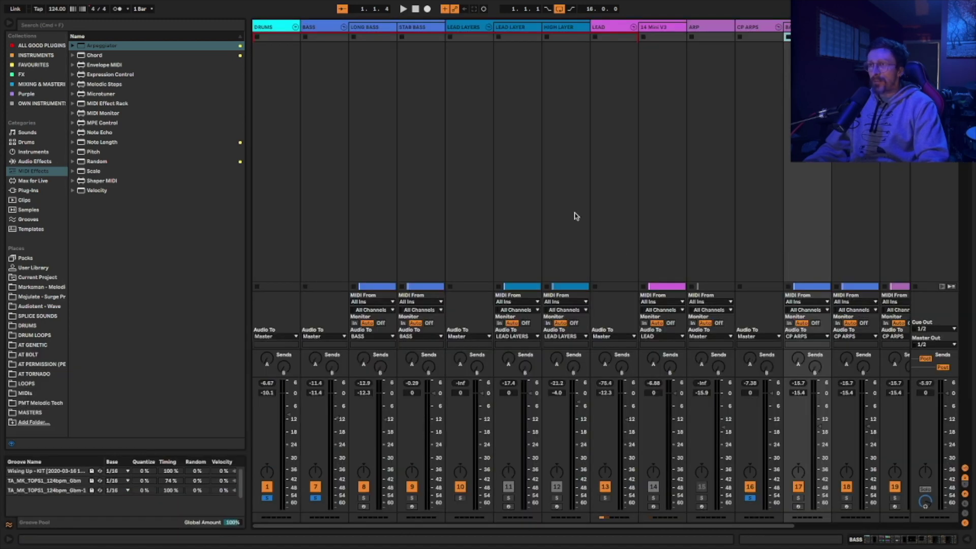
pyautogui.click(713, 28)
# Solo the BASS track and, during playback, tighten its EQ Eight low cut and lower the high cut to 2.35 kHz with Q 0.82
pyautogui.click(654, 29)
pyautogui.doubleClick(651, 30)
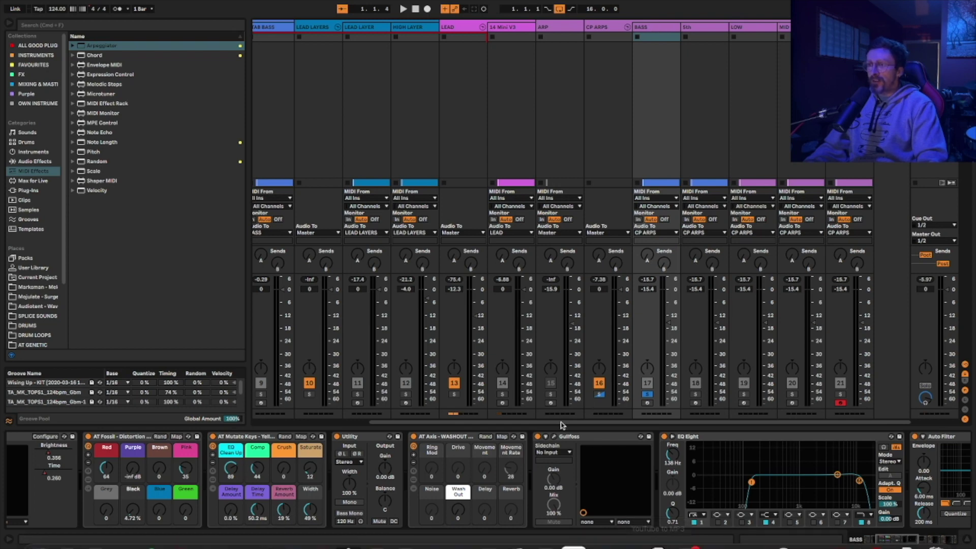
pyautogui.scroll(-10, 555, 485)
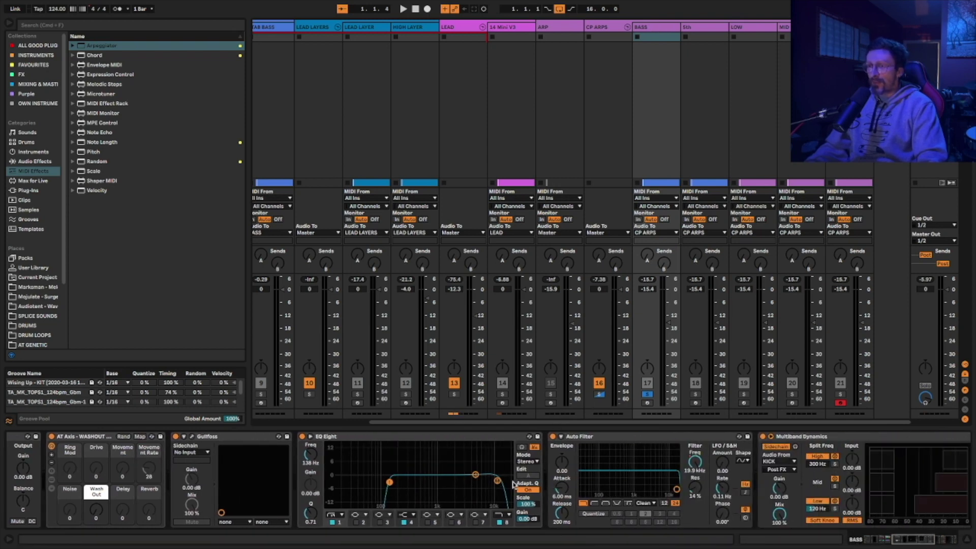
pyautogui.press('space')
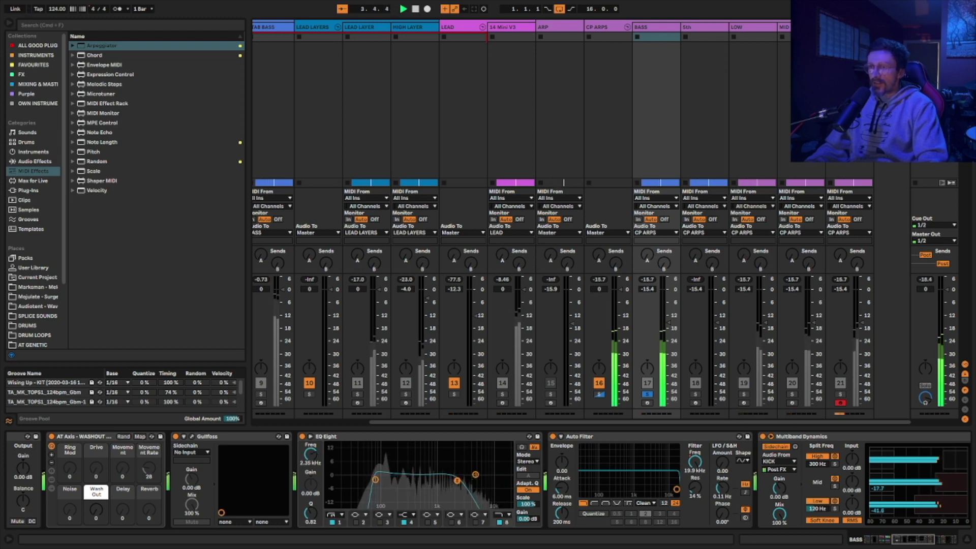
# Solo the 5th track alongside BASS and lower its EQ Eight high cut to 2.72 kHz with Q 0.85
pyautogui.press('Tab')
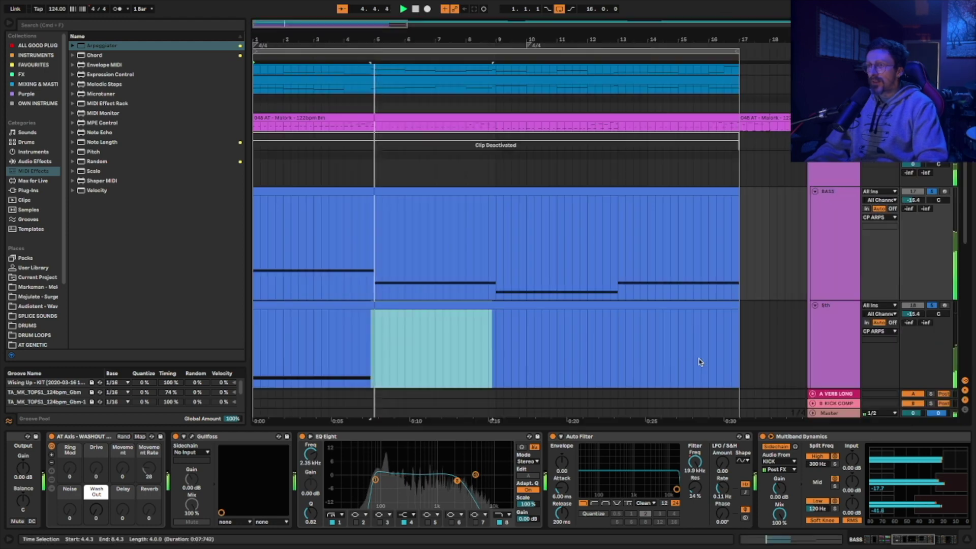
pyautogui.scroll(-2, 433, 307)
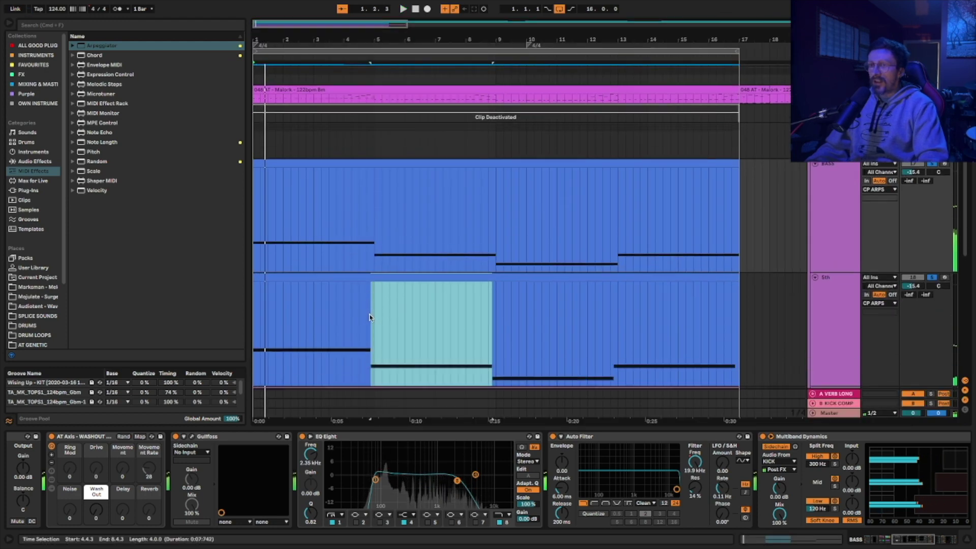
pyautogui.click(366, 264)
pyautogui.hotkey('shift', 'Tab')
pyautogui.press('Tab')
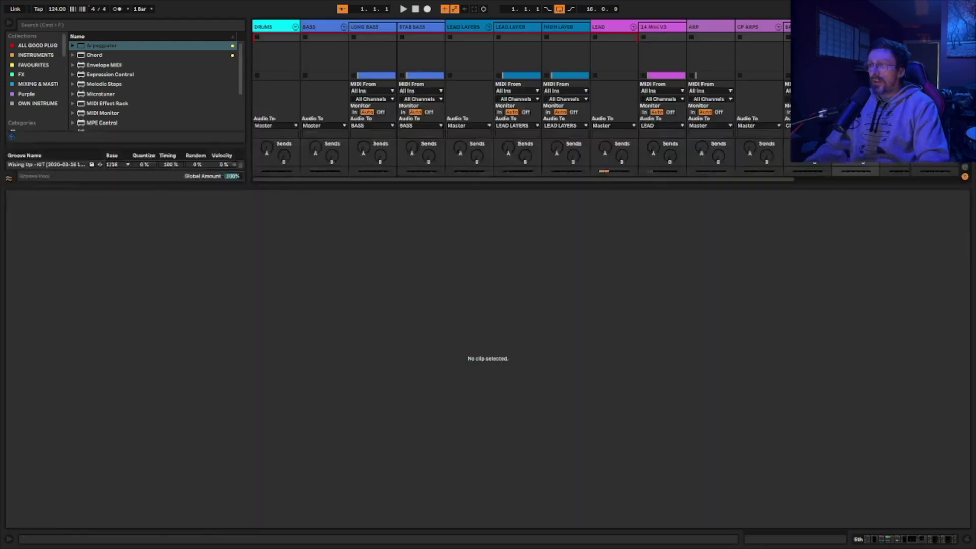
pyautogui.hotkey('shift', 'Tab')
pyautogui.hscroll(10, 445, 490)
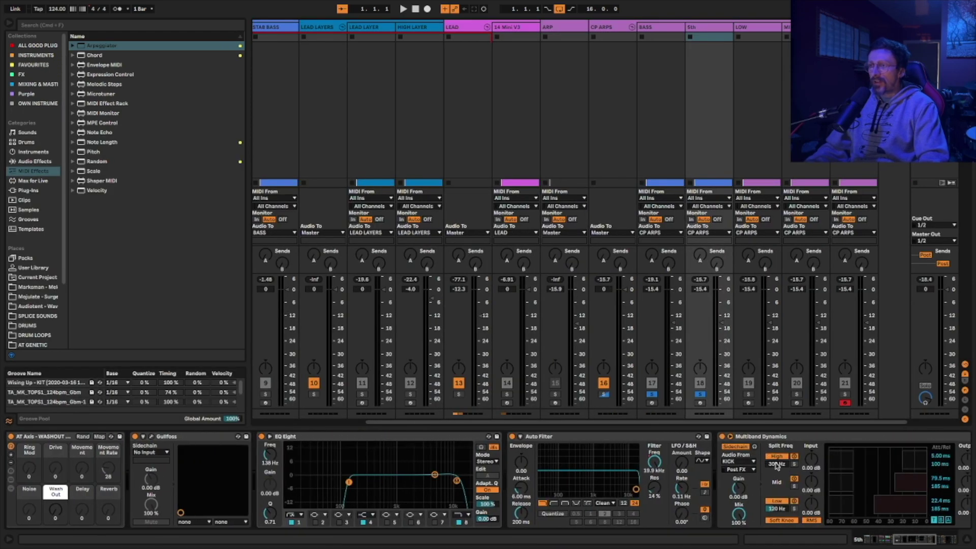
pyautogui.hscroll(-1, 444, 490)
pyautogui.press('space')
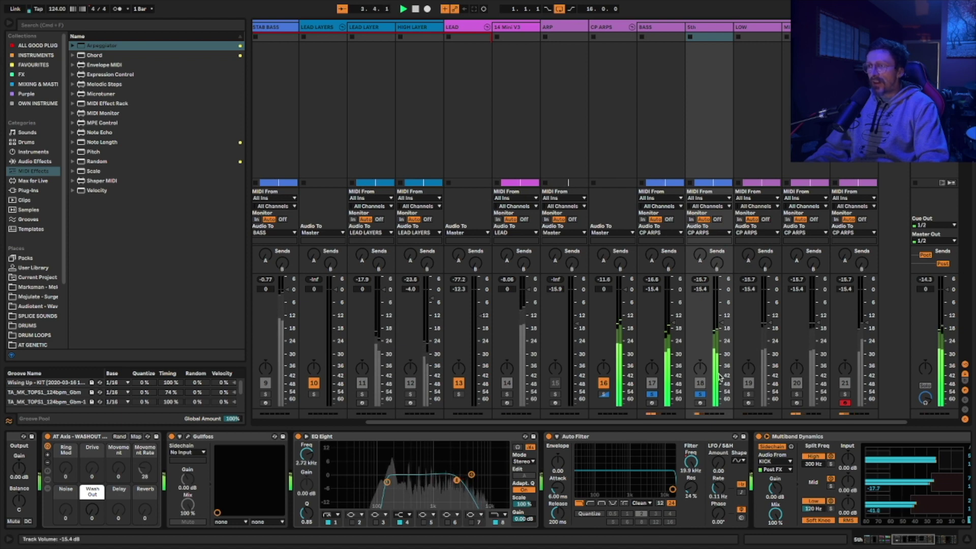
# Solo the LOW and MID tracks and narrow their EQ Eight bands, with LOW's high cut at 5.87 kHz and MID's above 6 kHz
pyautogui.click(749, 394)
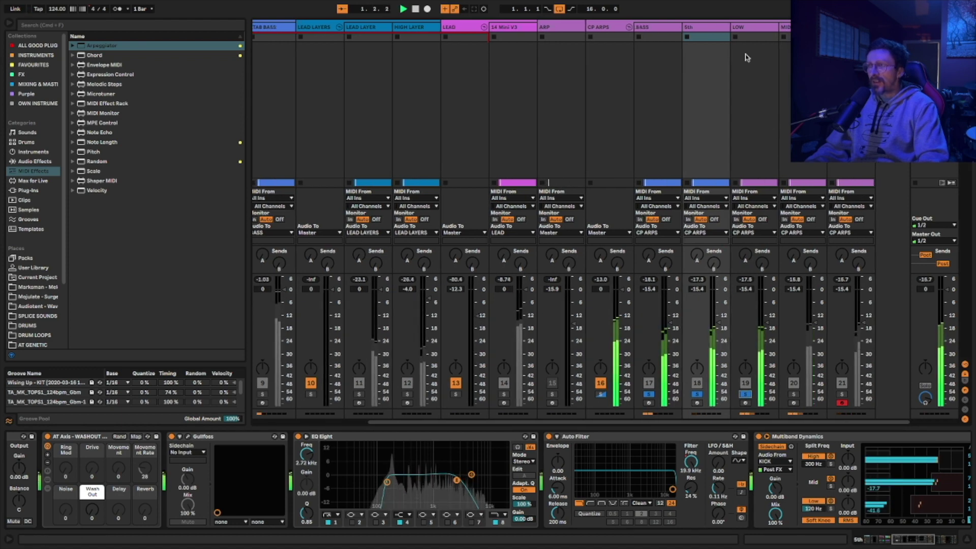
pyautogui.click(754, 26)
pyautogui.hscroll(5, 641, 475)
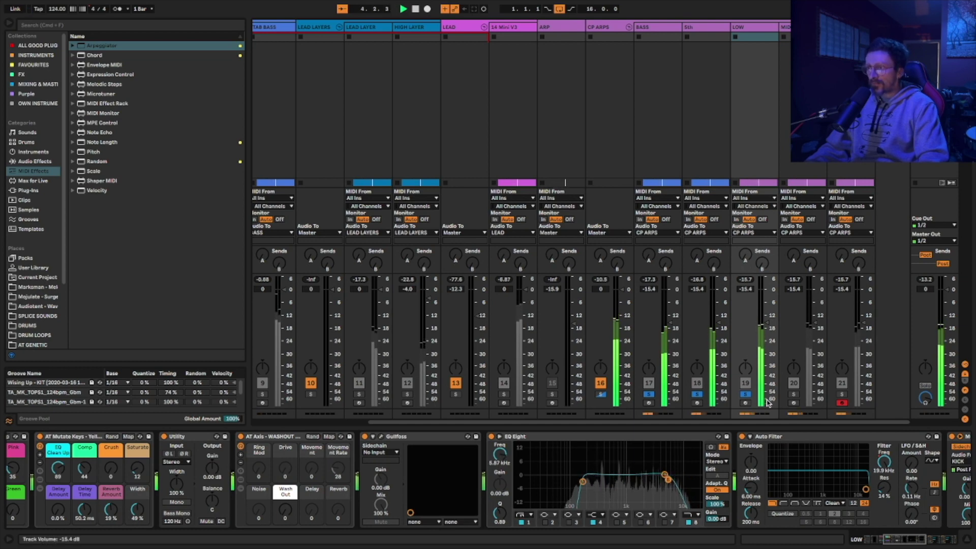
pyautogui.click(793, 395)
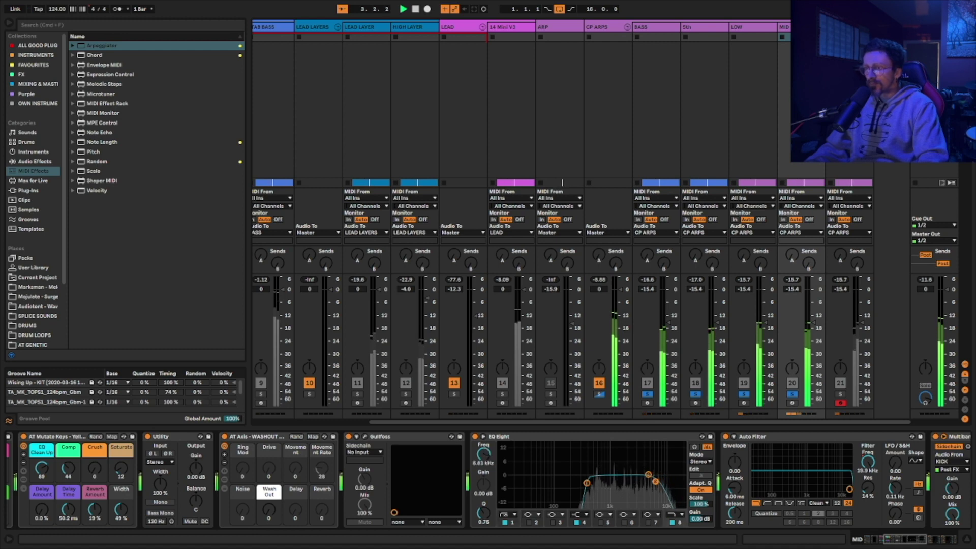
# Lower the EQ Eight high cuts further, to about 3.5 kHz on LOW and about 1.7 kHz on 5th
pyautogui.click(734, 26)
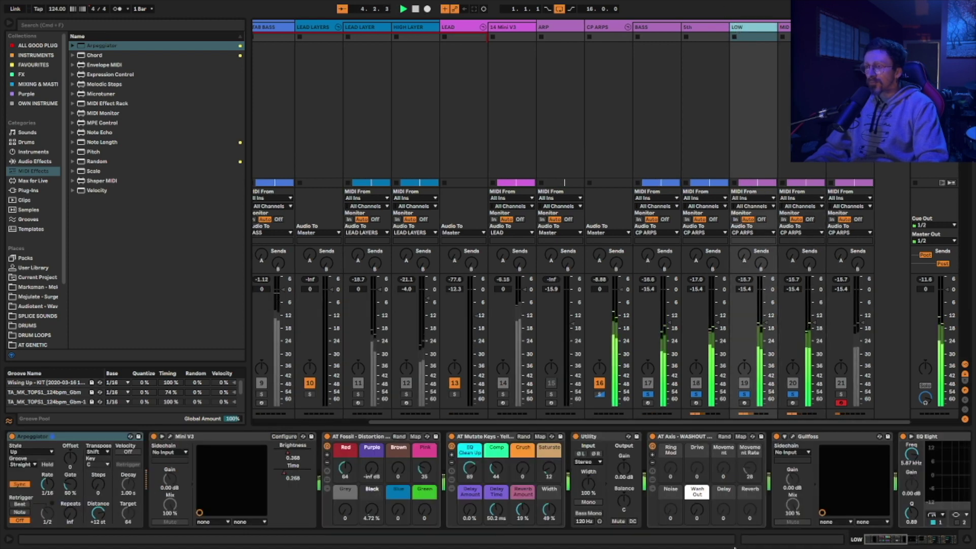
pyautogui.hscroll(5, 856, 504)
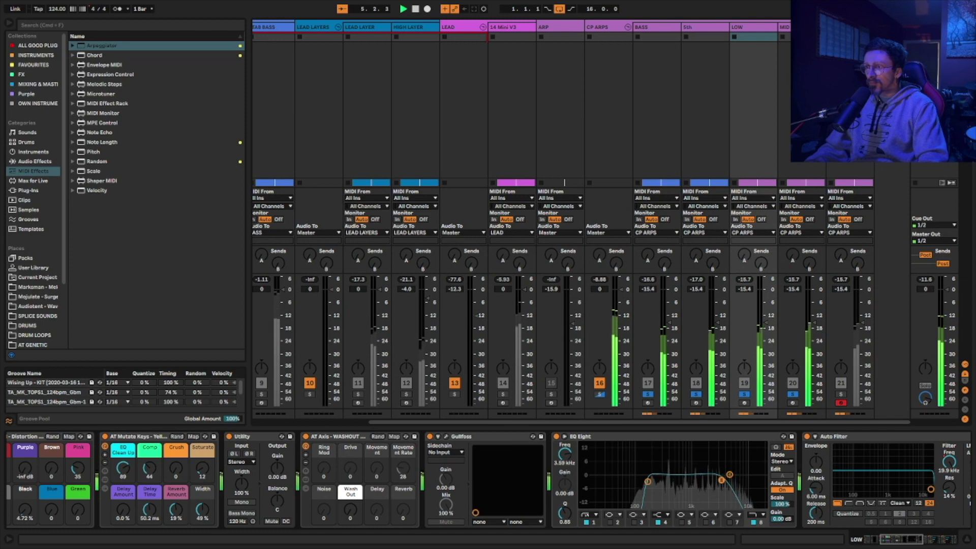
pyautogui.click(696, 28)
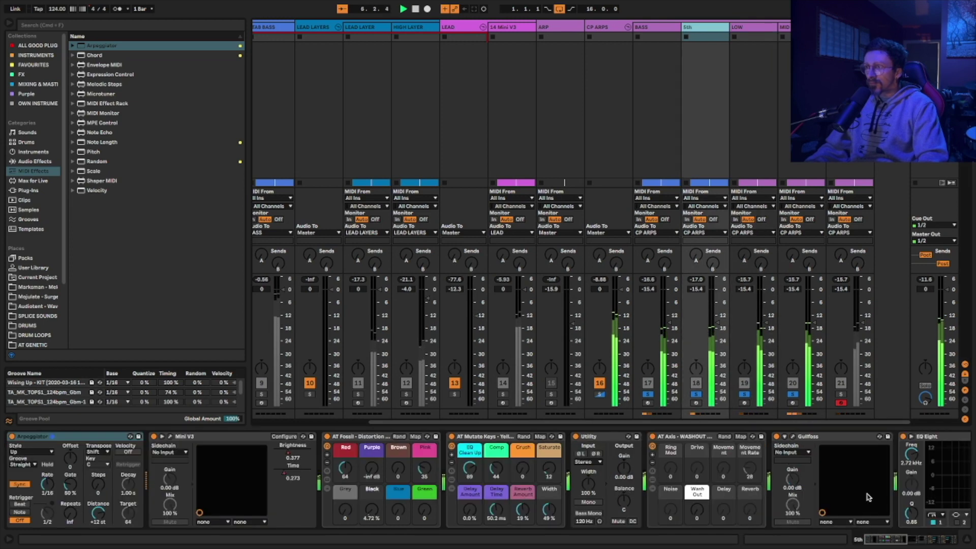
pyautogui.hscroll(4, 859, 496)
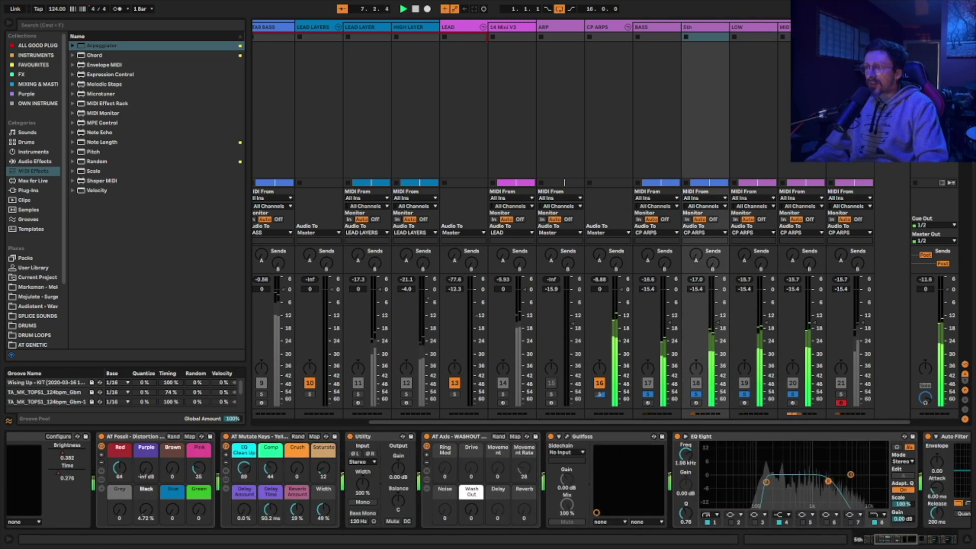
# Lower the EQ Eight high cuts on BASS to about 918 Hz and on MID to 4.45 kHz
pyautogui.click(671, 56)
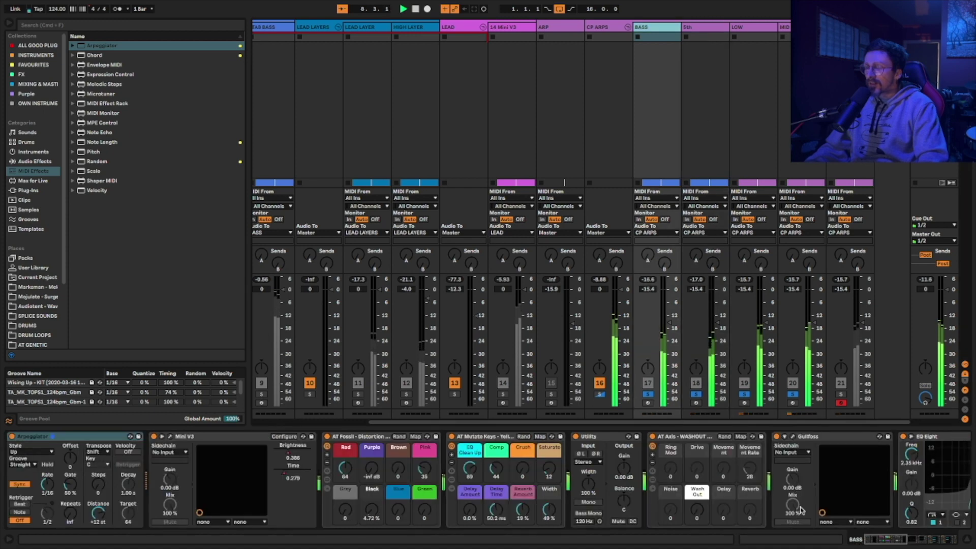
pyautogui.hscroll(2, 793, 501)
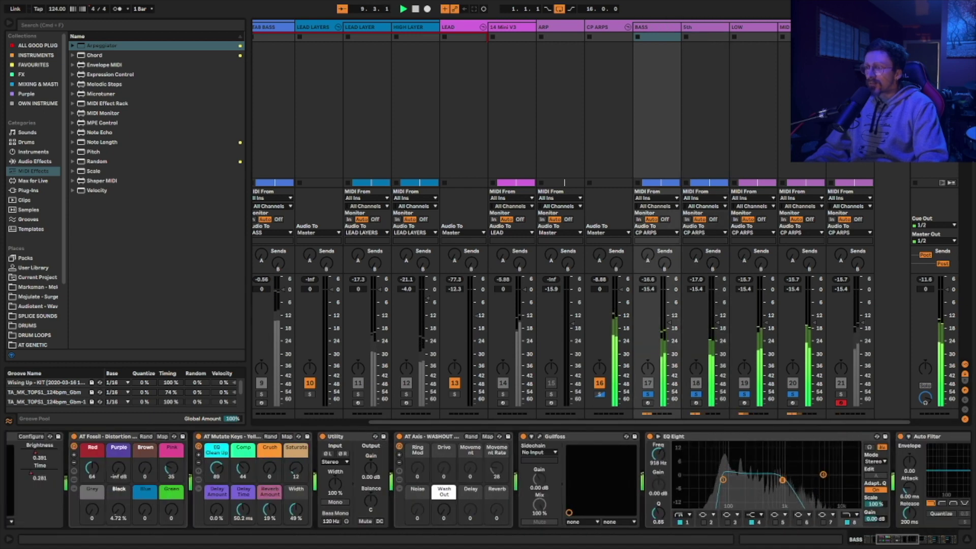
pyautogui.click(801, 224)
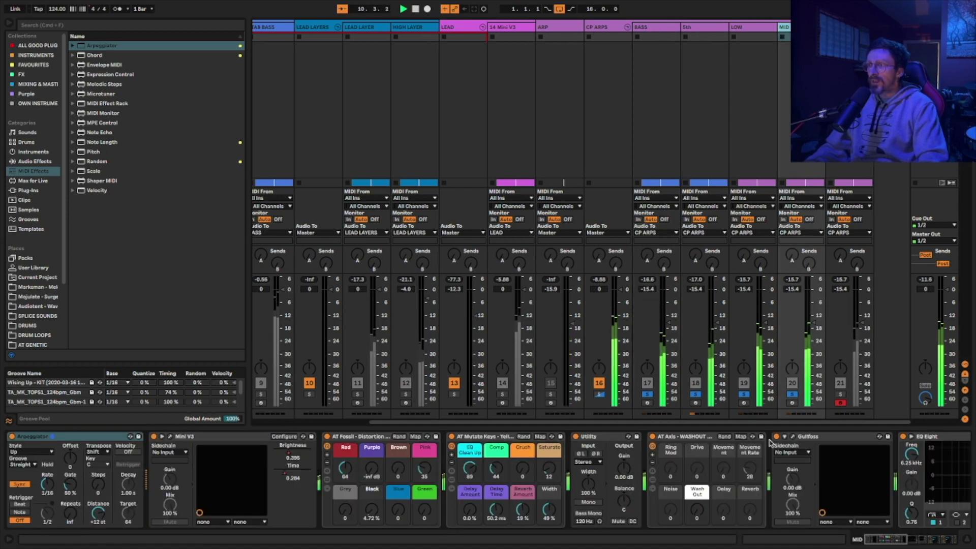
pyautogui.hscroll(1, 788, 488)
pyautogui.moveTo(782, 485); pyautogui.dragTo(786, 484)
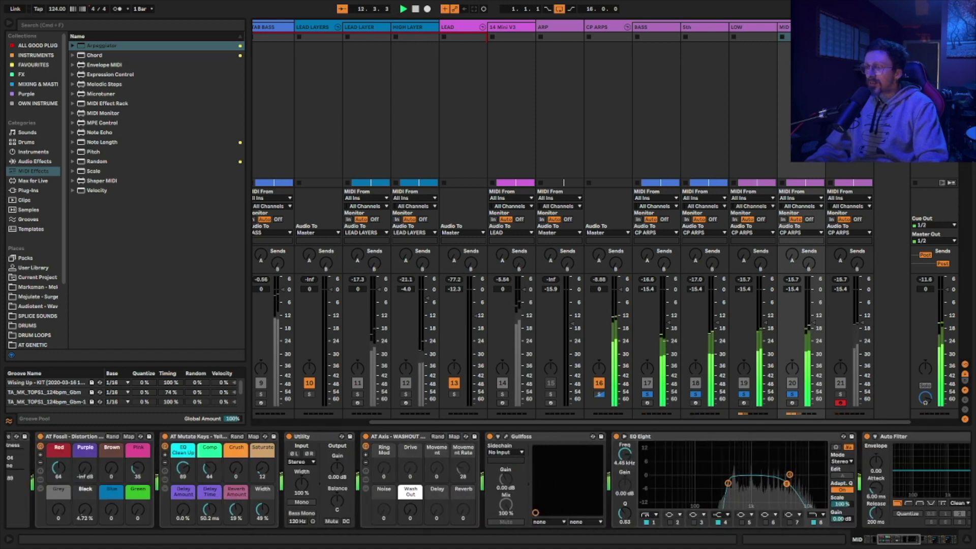
pyautogui.hscroll(3, 785, 459)
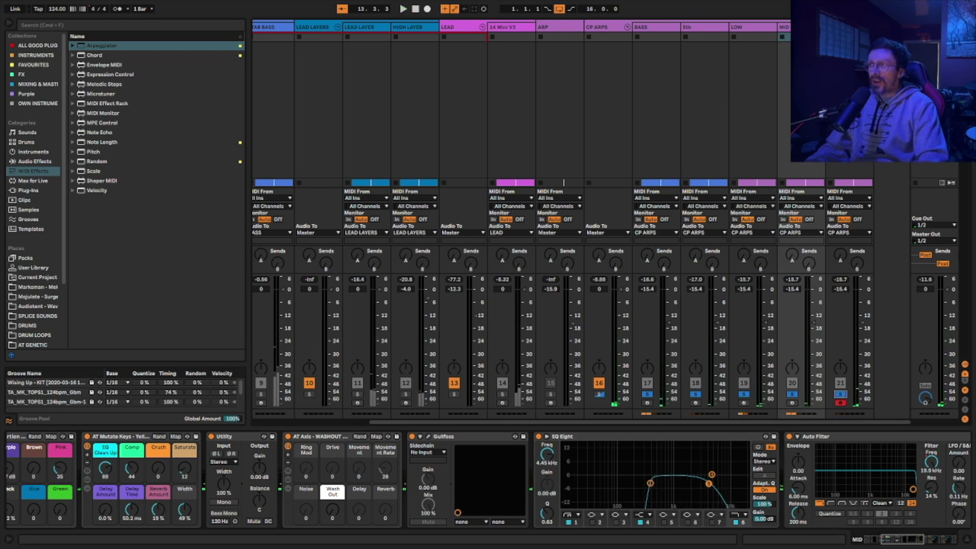
# Raise the high track's EQ Eight low cut to 653 Hz and set its high cut to 11.1 kHz with Q 0.49
pyautogui.hscroll(5, 447, 486)
pyautogui.press('space')
pyautogui.moveTo(446, 483); pyautogui.dragTo(482, 483)
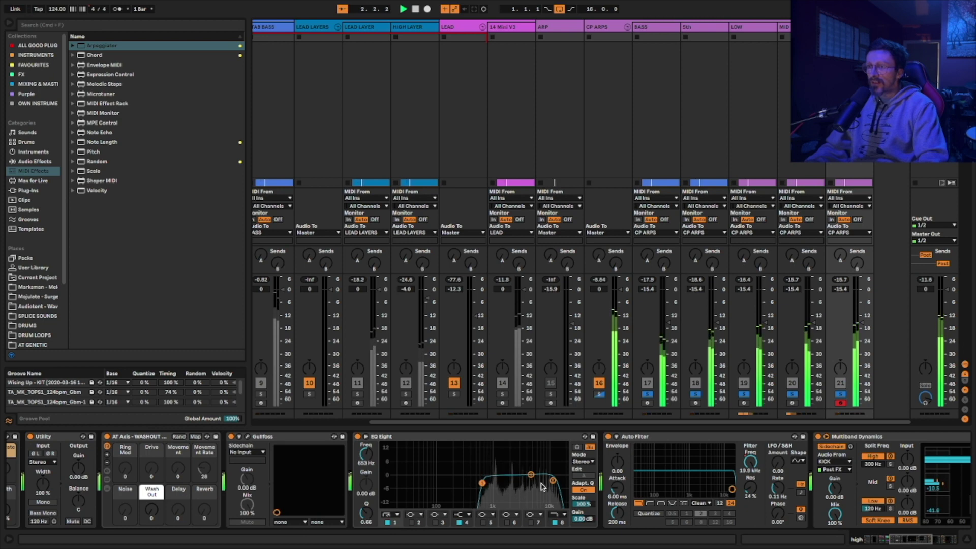
pyautogui.moveTo(553, 481); pyautogui.dragTo(551, 489)
pyautogui.press('space')
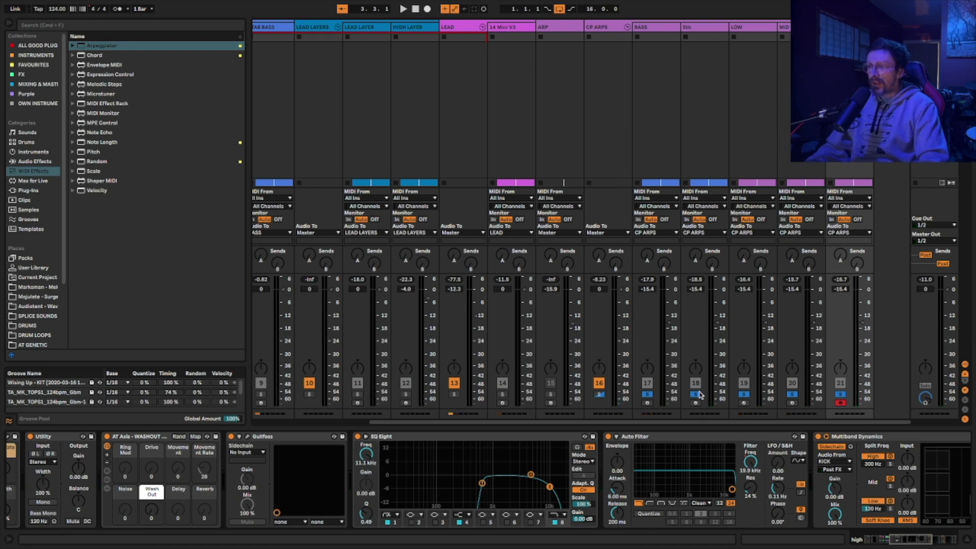
# Unsolo the 5th, LOW, MID and high tracks and set their volumes to -inf dB, leaving only BASS soloed
pyautogui.click(744, 394)
pyautogui.click(695, 28)
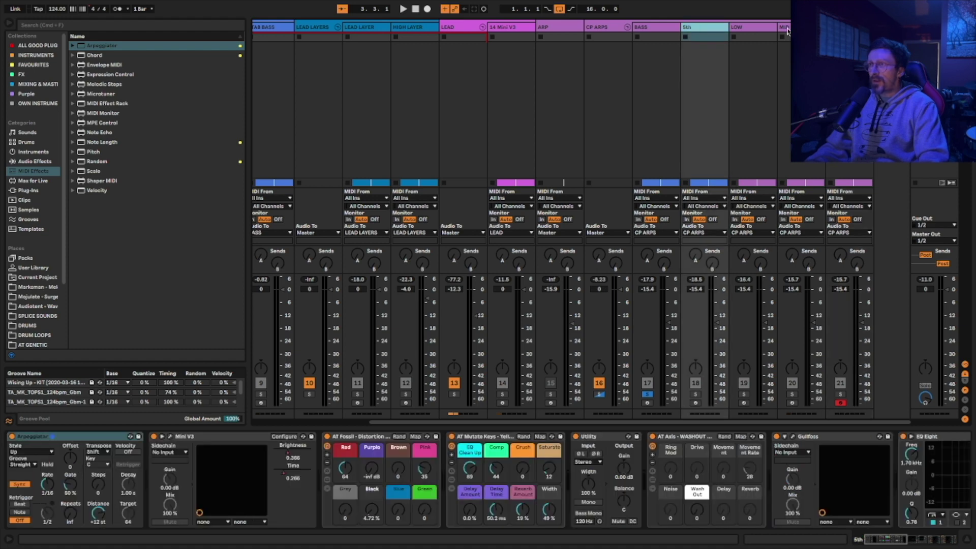
pyautogui.click(849, 27)
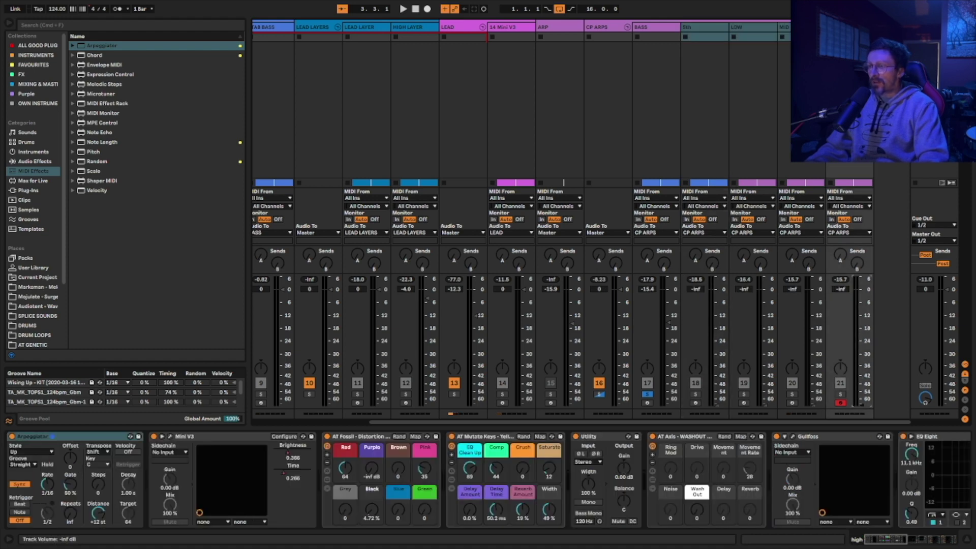
pyautogui.click(694, 28)
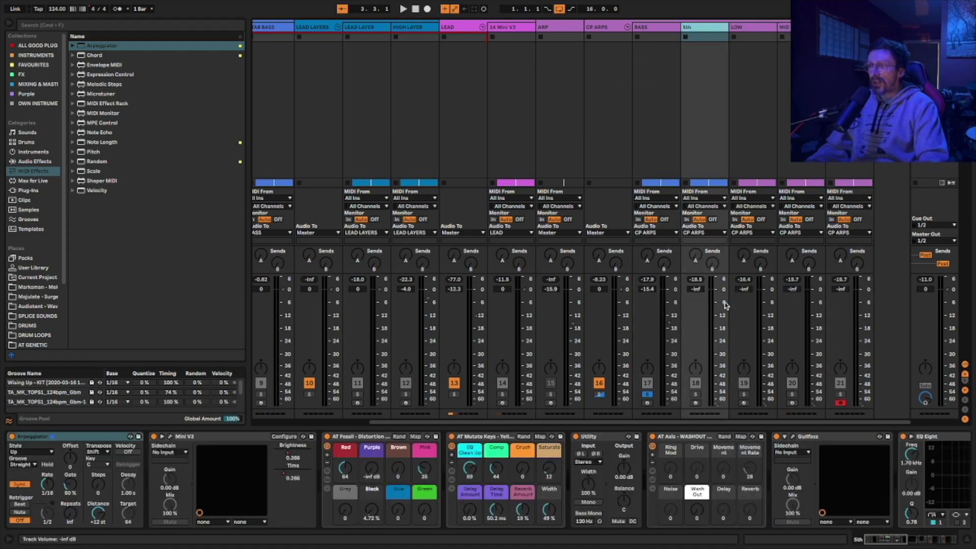
# During playback, set the volumes of 5th to -18.3 dB, LOW to -17.3 dB, MID to -18.0 dB and high to -21.5 dB
pyautogui.press('space')
pyautogui.moveTo(717, 407); pyautogui.dragTo(717, 384)
pyautogui.press('space')
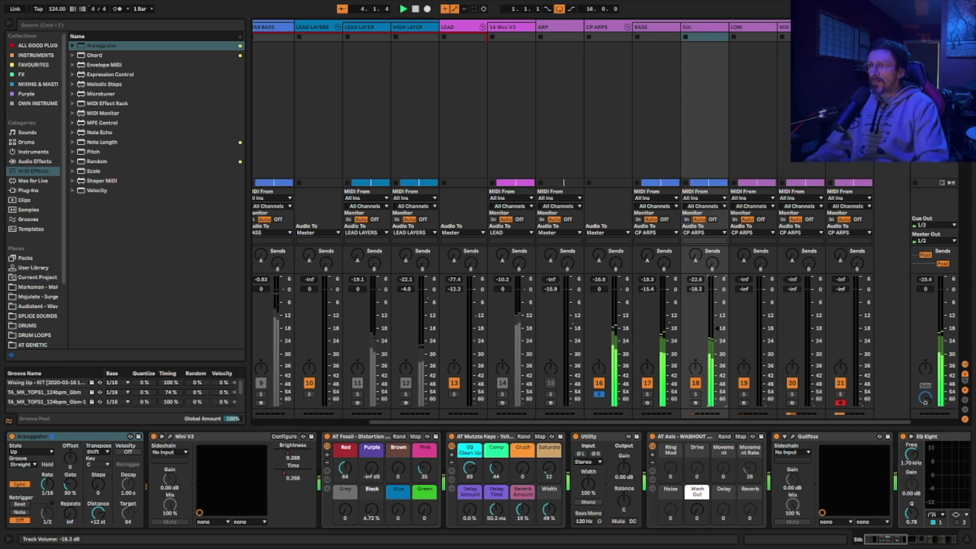
pyautogui.moveTo(760, 403); pyautogui.dragTo(760, 379)
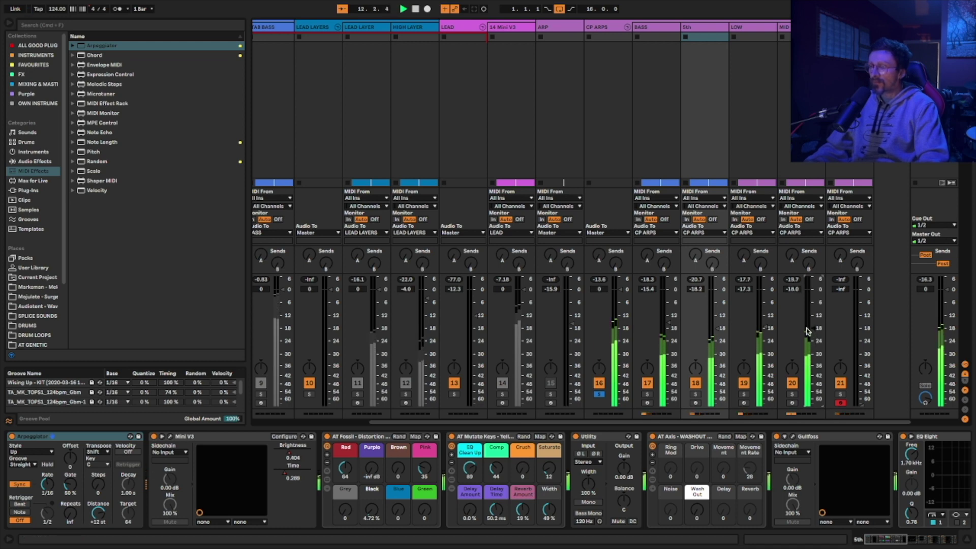
pyautogui.moveTo(861, 412); pyautogui.dragTo(856, 404)
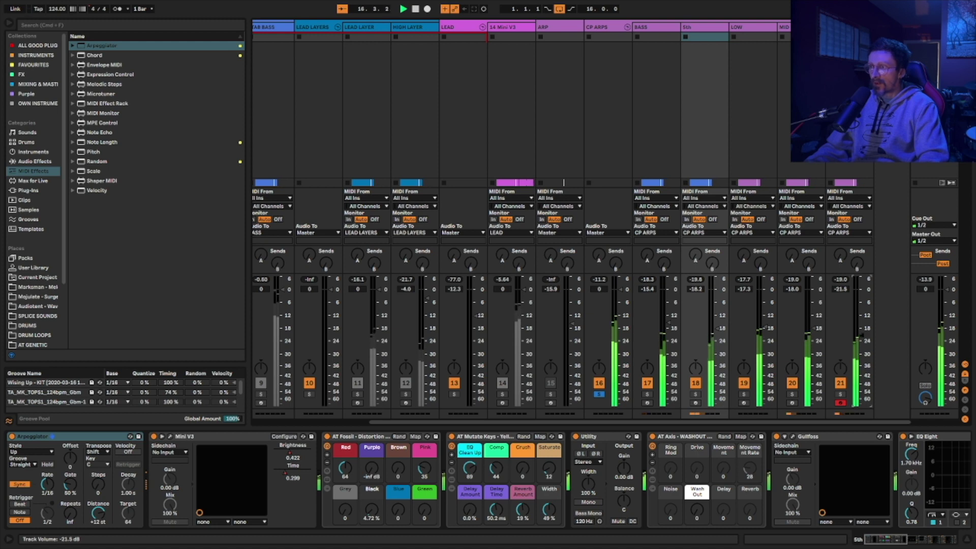
pyautogui.moveTo(816, 288); pyautogui.dragTo(815, 281)
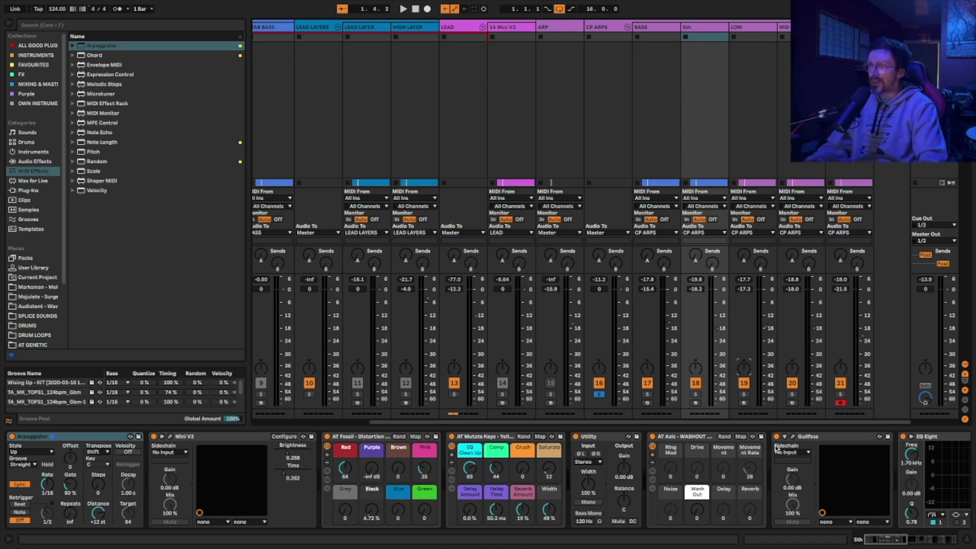
# While the loop plays, pan the 5th and MID tracks left and the LOW and high tracks right
pyautogui.press('space')
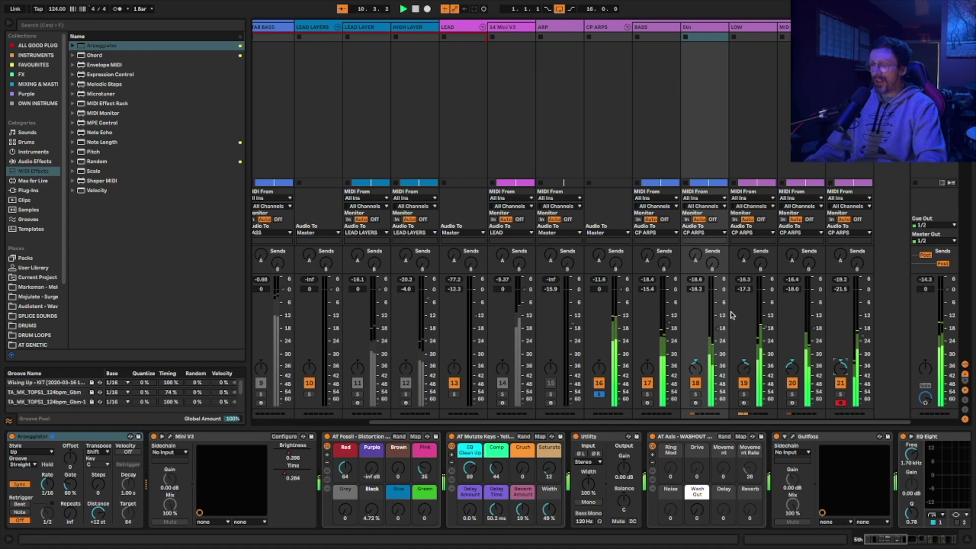
pyautogui.press('space')
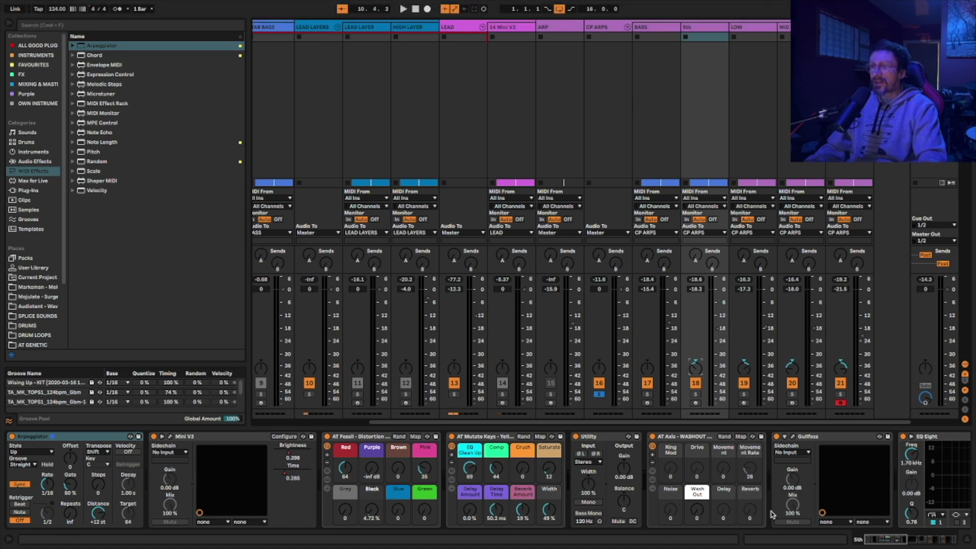
# Examine the device chains of the BASS and 5th tracks, checking which effects follow the Mini V3
pyautogui.hscroll(10, 408, 493)
pyautogui.hscroll(-10, 352, 458)
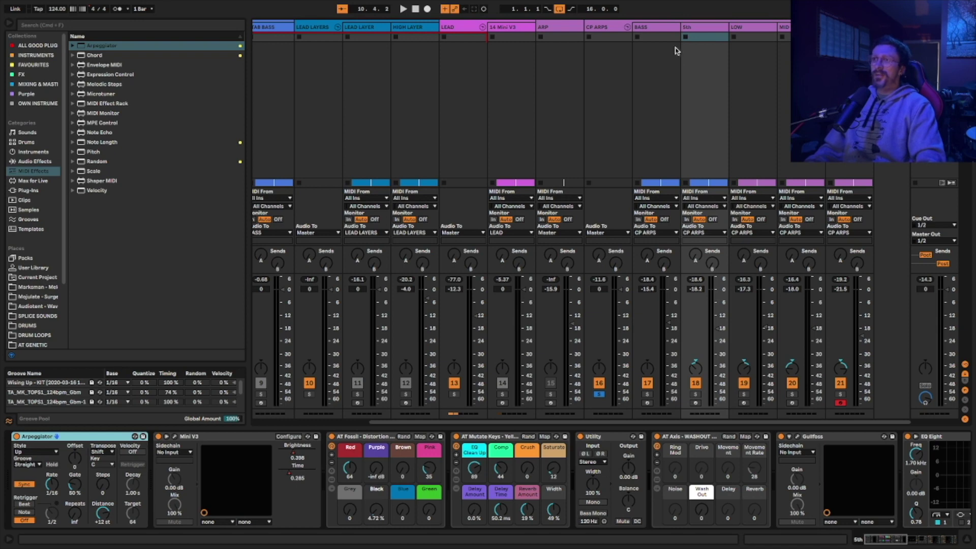
pyautogui.click(661, 28)
pyautogui.click(699, 30)
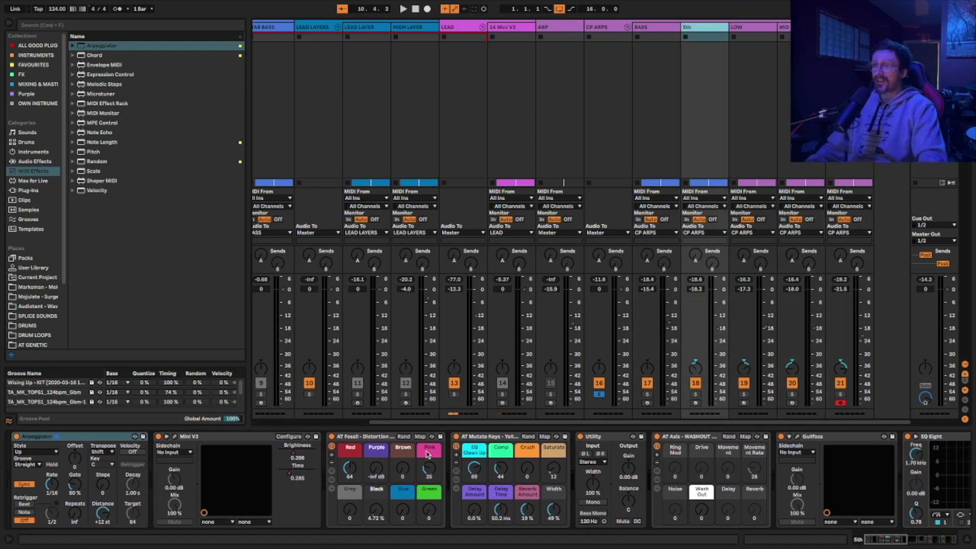
pyautogui.hscroll(10, 417, 454)
pyautogui.hscroll(-10, 417, 454)
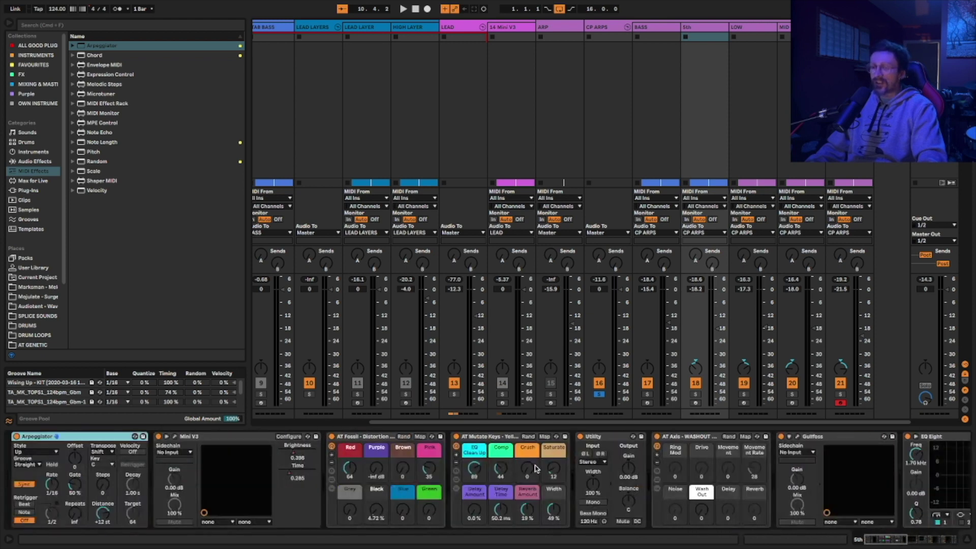
pyautogui.hscroll(-2, 458, 396)
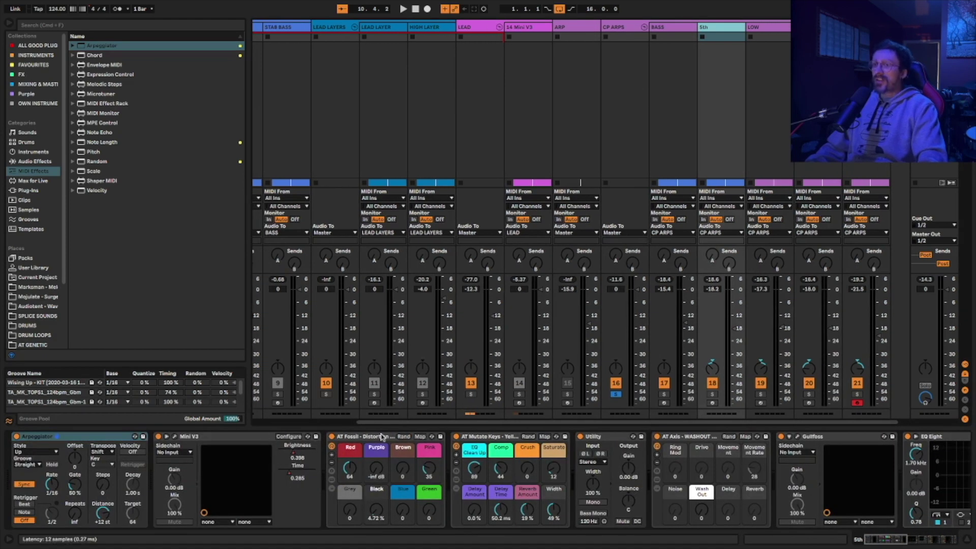
pyautogui.click(382, 437)
pyautogui.click(456, 449)
pyautogui.hscroll(5, 456, 450)
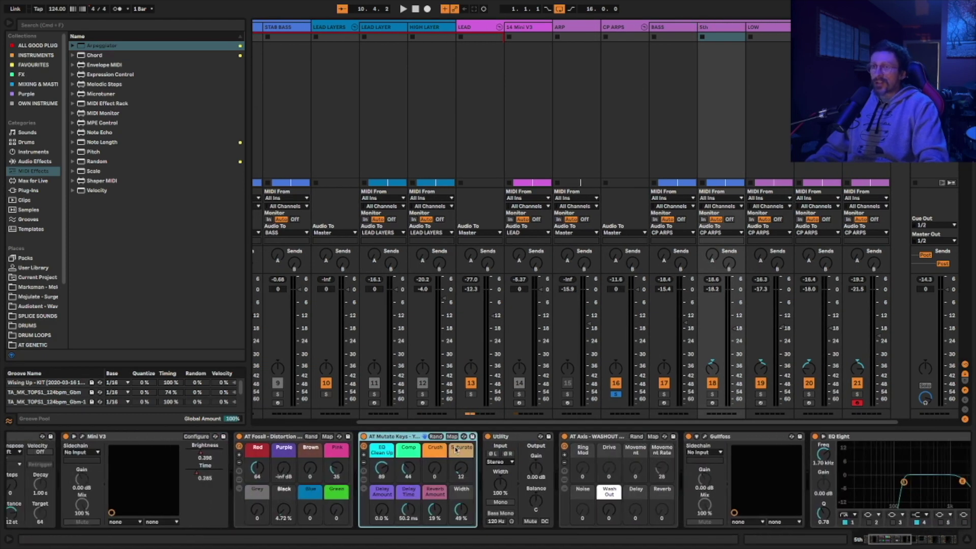
pyautogui.click(295, 439)
pyautogui.hscroll(8, 295, 440)
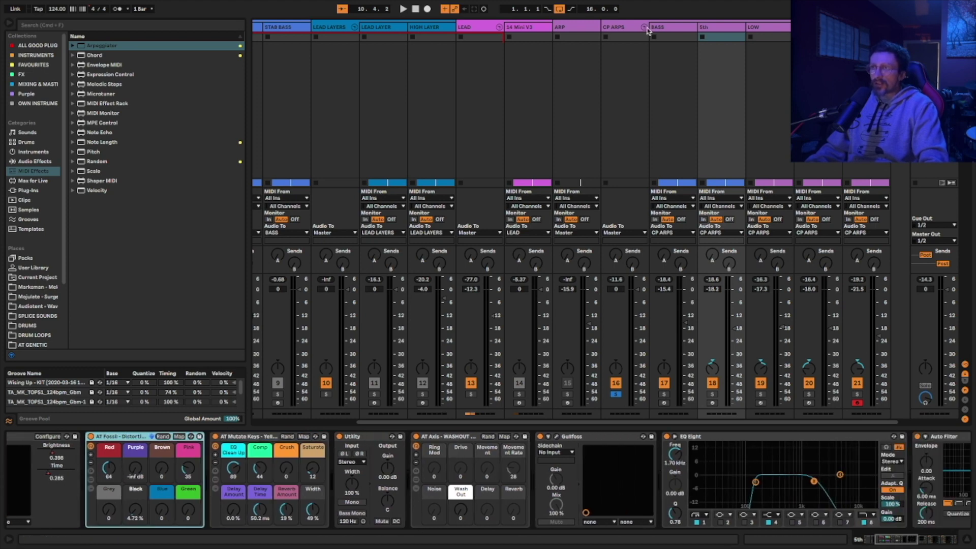
# Strip the BASS track's effects racks, Utility, Gullfoss, Multiband Dynamics and Limiter, keeping only Arpeggiator, Mini V3, EQ Eight and Auto Filter
pyautogui.click(630, 27)
pyautogui.click(656, 28)
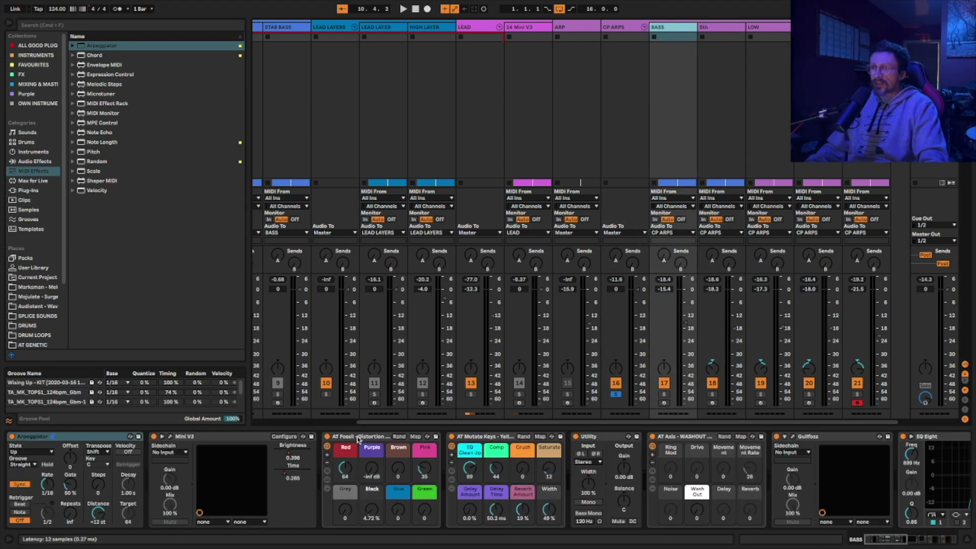
pyautogui.hscroll(-5, 559, 203)
pyautogui.click(811, 102)
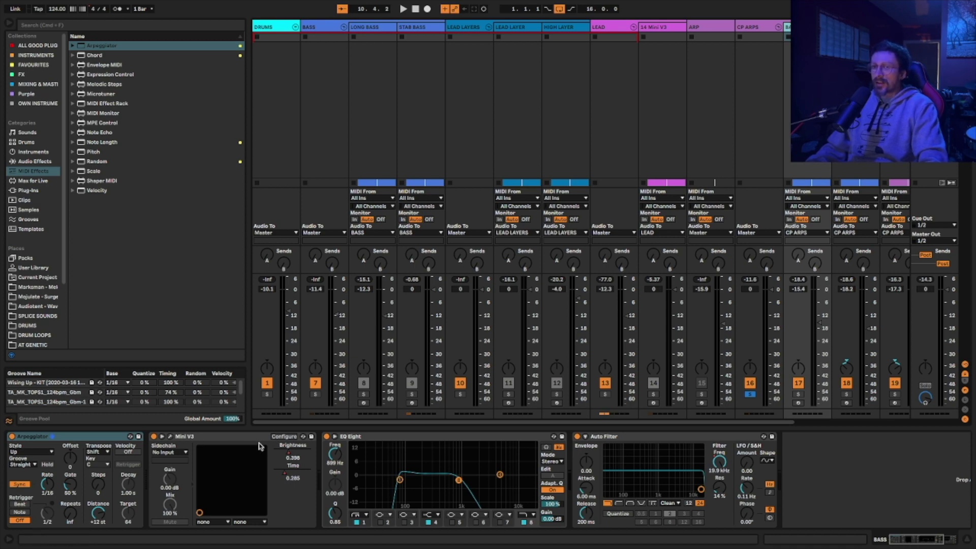
pyautogui.click(178, 460)
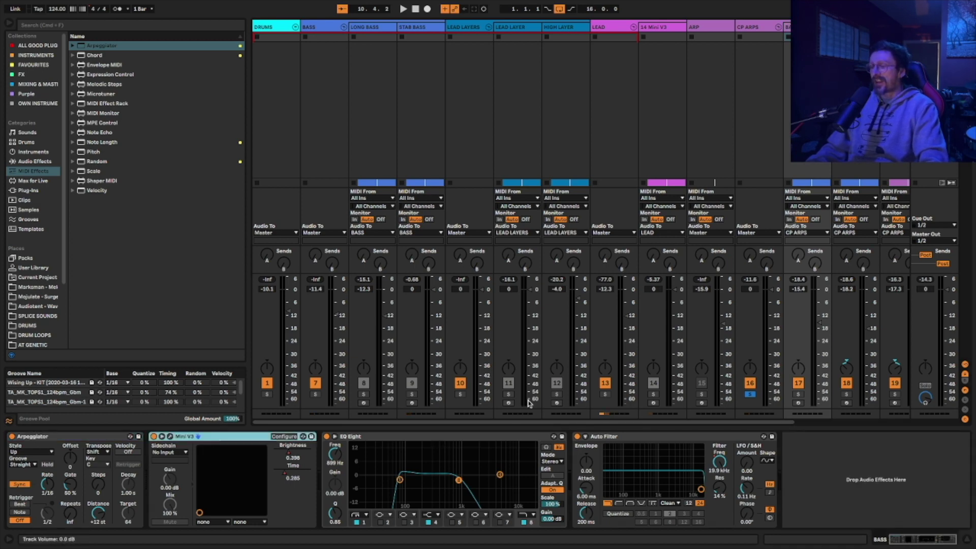
pyautogui.click(692, 449)
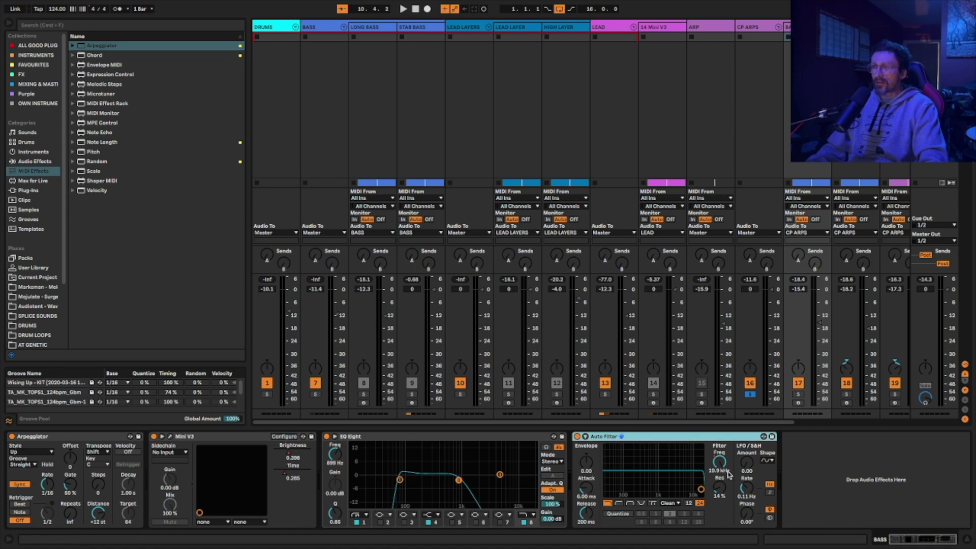
# Delete the 5th track's AT Fossil, AT Mutate Keys, Utility, AT Axis and Gullfoss devices, plus both Multiband Dynamics and the Limiter
pyautogui.press('Left')
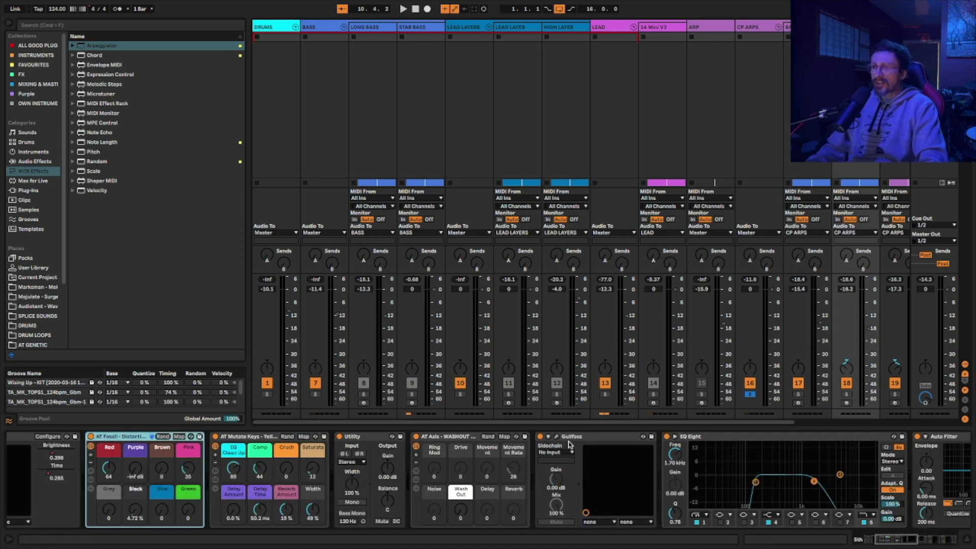
pyautogui.keyDown('shift'); pyautogui.click(636, 447); pyautogui.keyUp('shift')
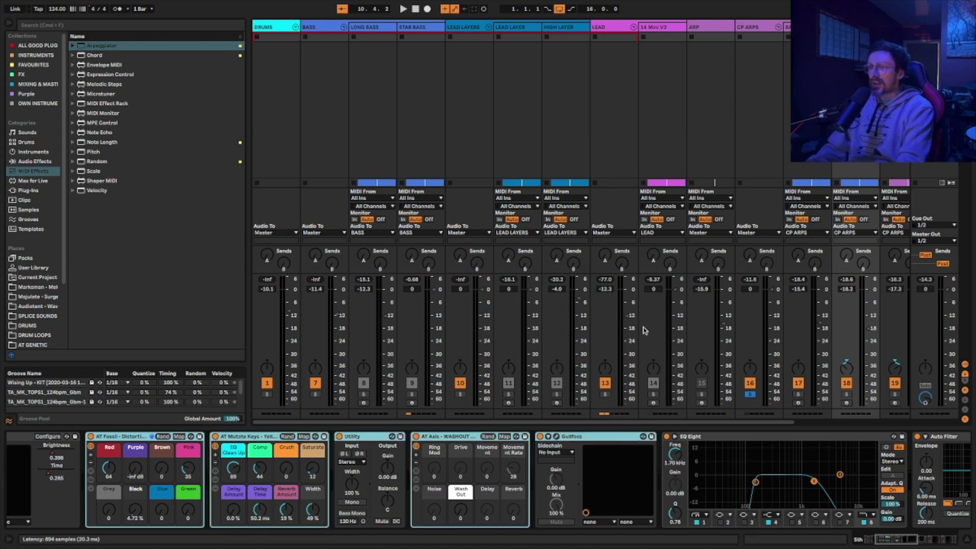
pyautogui.press('Delete')
pyautogui.click(753, 436)
pyautogui.hscroll(5, 776, 447)
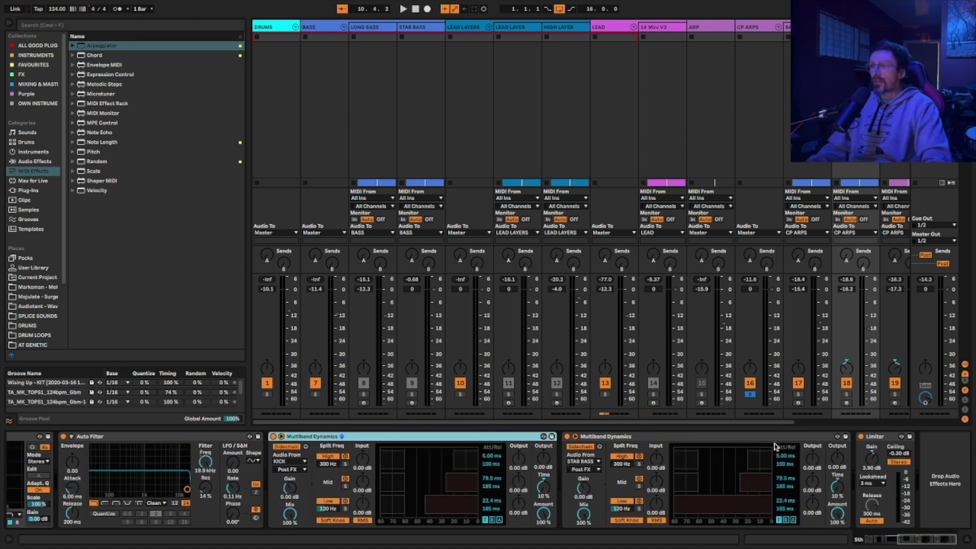
pyautogui.keyDown('shift'); pyautogui.click(771, 436); pyautogui.keyUp('shift')
pyautogui.keyDown('shift'); pyautogui.click(884, 436); pyautogui.keyUp('shift')
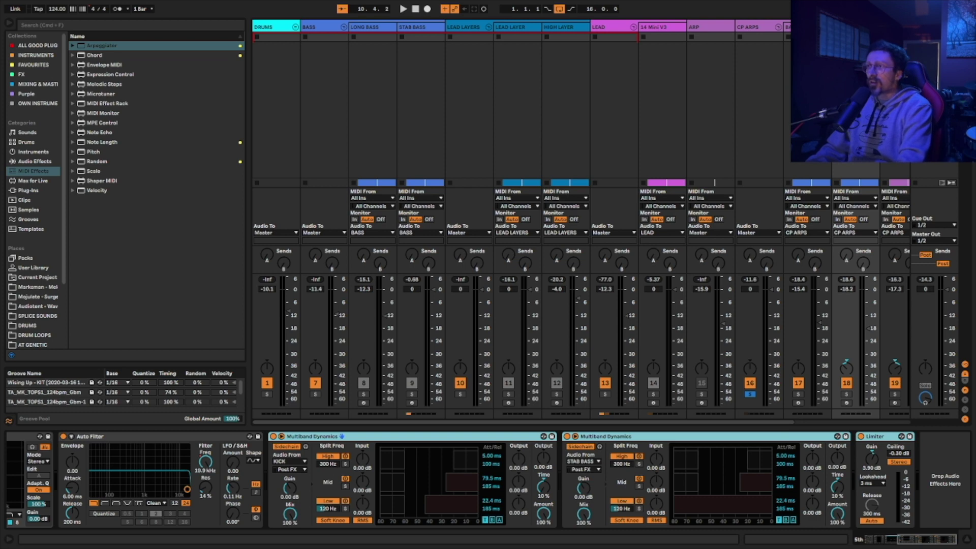
pyautogui.press('Delete')
# Delete the LOW track's three AT racks, Utility and Gullfoss, plus both Multiband Dynamics and the Limiter
pyautogui.hscroll(3, 763, 102)
pyautogui.click(779, 96)
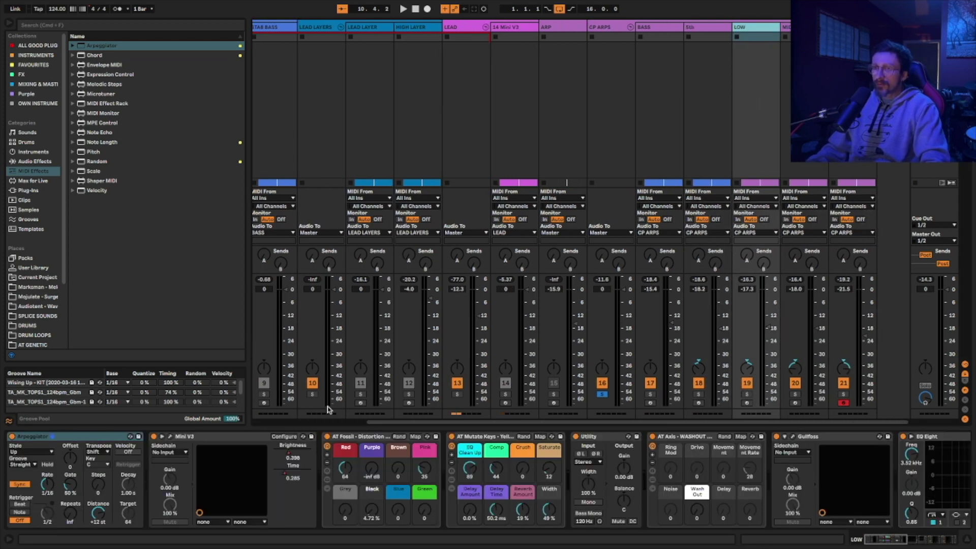
pyautogui.click(356, 437)
pyautogui.keyDown('shift'); pyautogui.click(682, 437); pyautogui.keyUp('shift')
pyautogui.press('Delete')
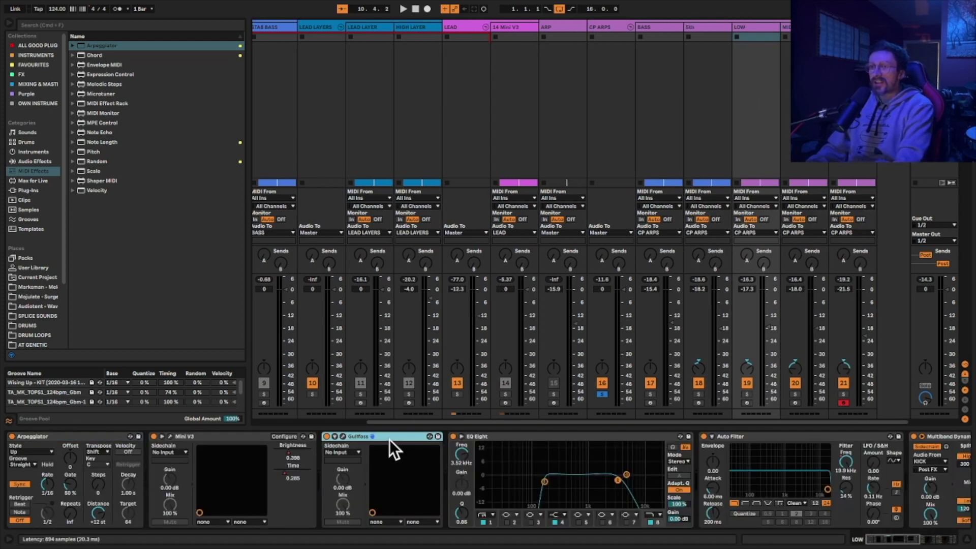
pyautogui.press('Delete')
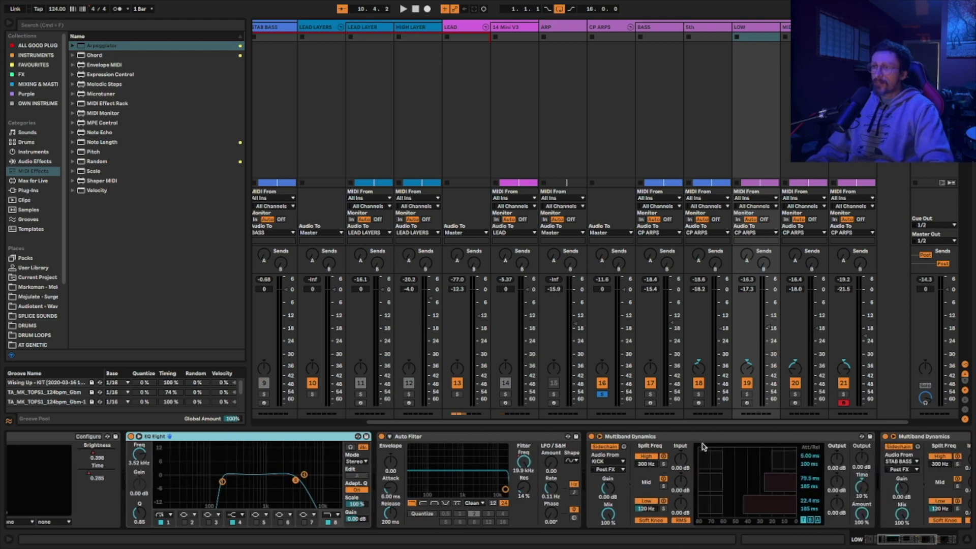
pyautogui.press('Delete')
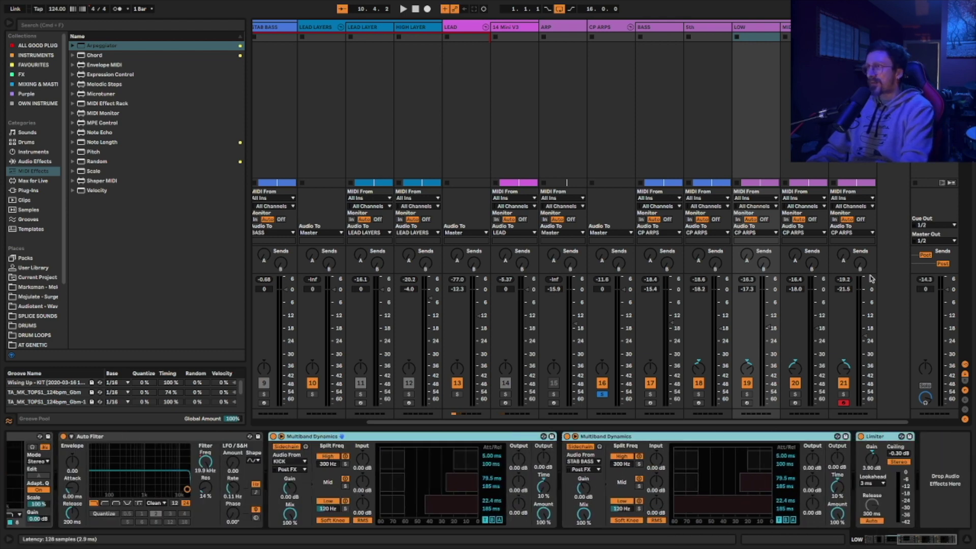
pyautogui.press('Delete')
# Remove the MID track's AT racks, Utility, Gullfoss, both Multiband Dynamics and Limiter, keeping its EQ Eight and Auto Filter
pyautogui.press('Right')
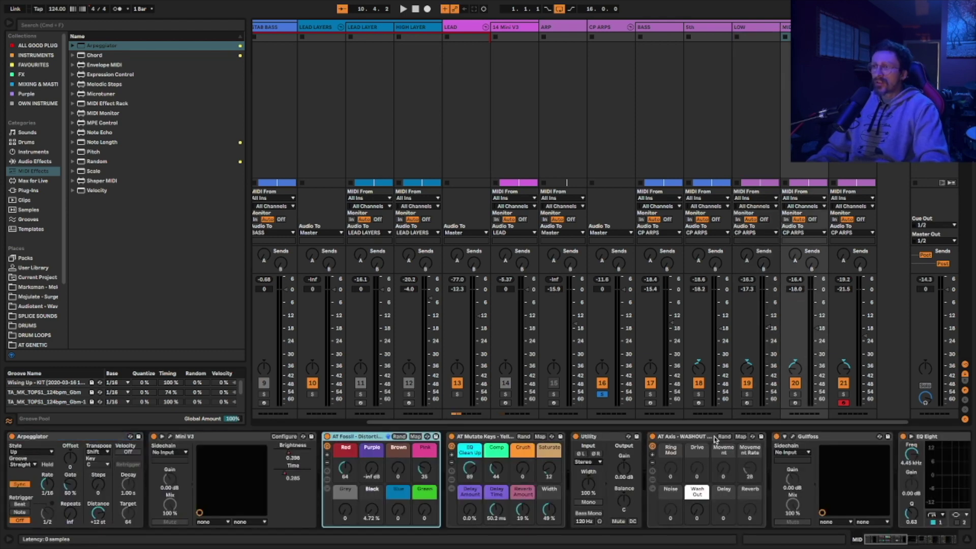
pyautogui.hotkey('ctrl', 'z')
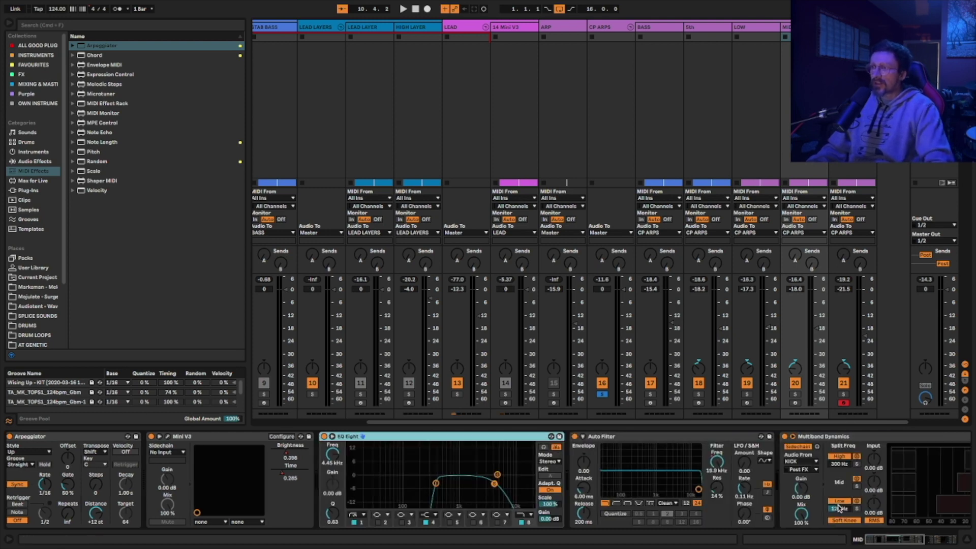
pyautogui.click(412, 443)
pyautogui.keyDown('shift'); pyautogui.click(880, 435); pyautogui.keyUp('shift')
pyautogui.hotkey('ctrl', 'x')
# Take the AT racks, Utility, Gullfoss, Multiband Dynamics and Limiter off the high track and place the shared effects chain on the CP ARPS group
pyautogui.press('Right')
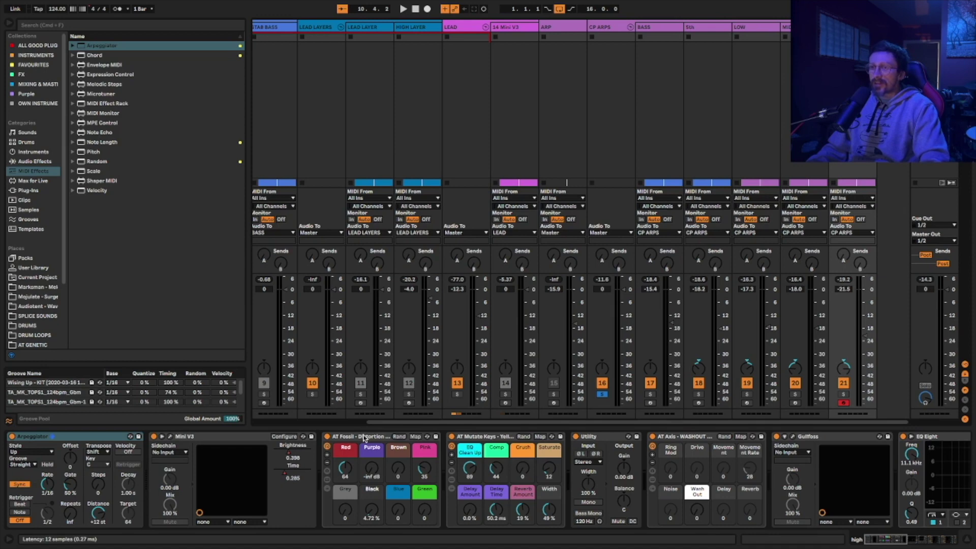
pyautogui.click(364, 438)
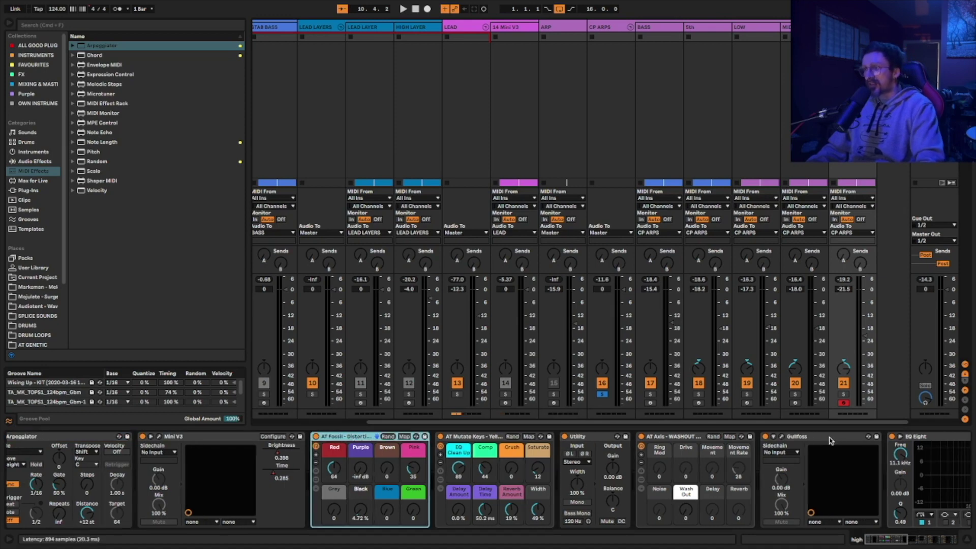
pyautogui.press('Left')
pyautogui.click(727, 466)
pyautogui.hotkey('ctrl', 'v')
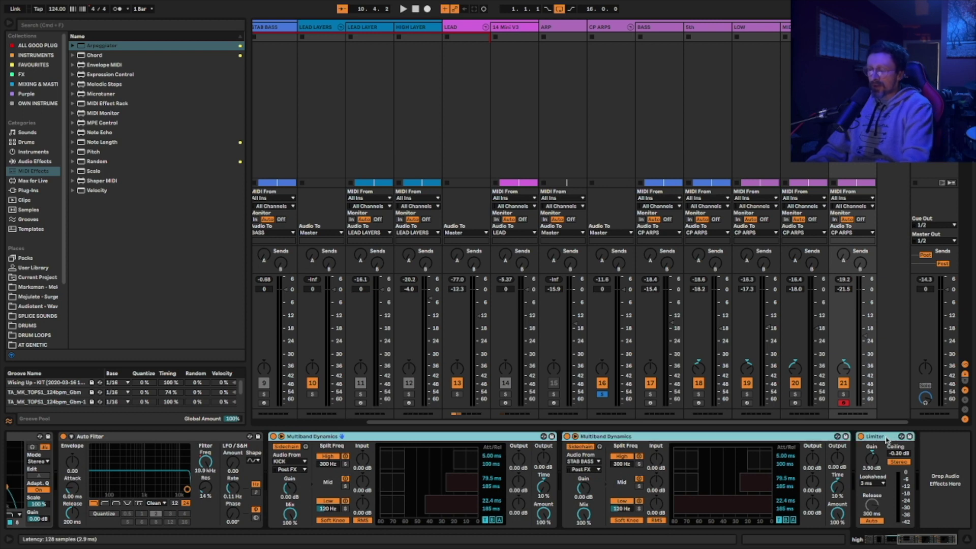
# Play the full mix with CP ARPS unsoloed and lower the group's volume to -6.5 dB
pyautogui.press('space')
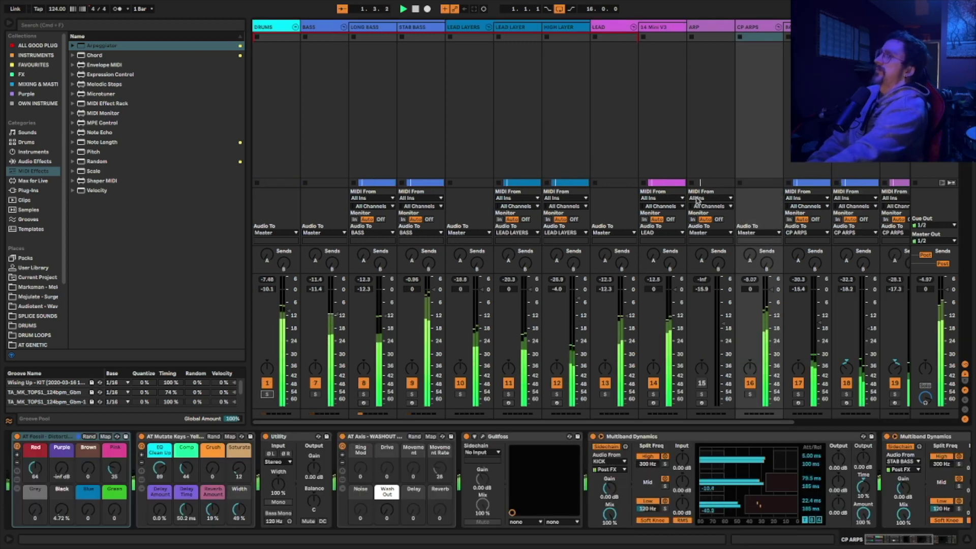
pyautogui.moveTo(773, 290); pyautogui.dragTo(771, 299)
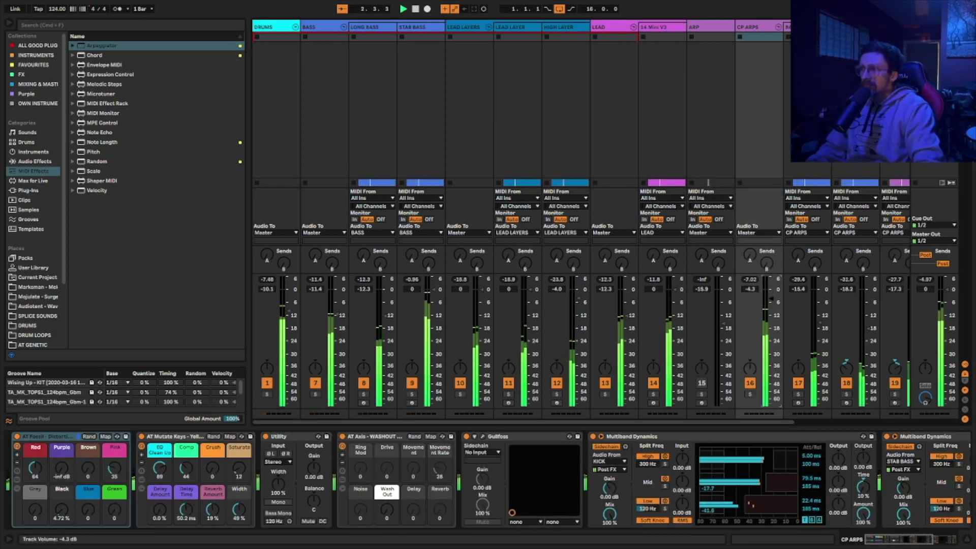
pyautogui.click(751, 285)
pyautogui.hscroll(5, 686, 305)
pyautogui.moveTo(618, 304); pyautogui.dragTo(617, 310)
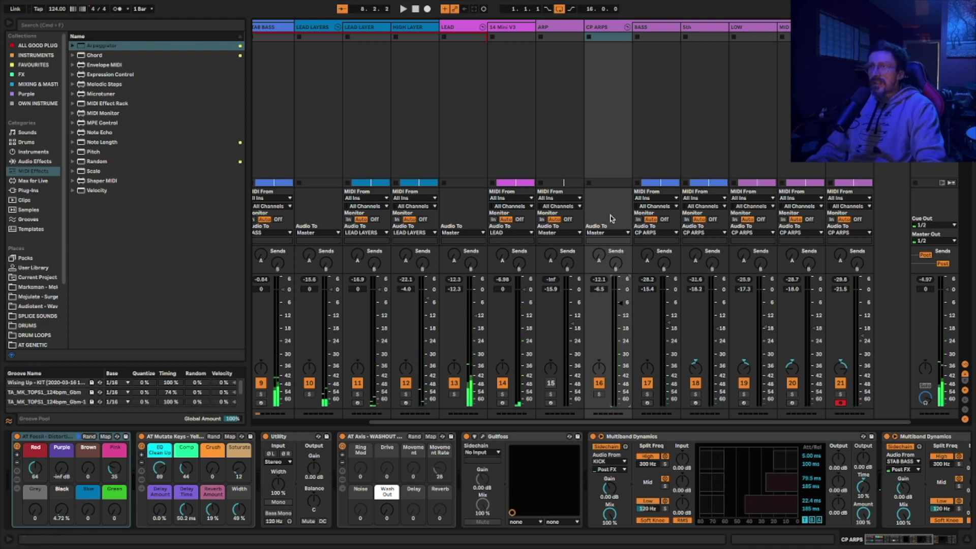
# In the Arrangement, deactivate the clips on all CP ARPS tracks from BASS to high, from bar 1 to bar 17
pyautogui.press('Tab')
pyautogui.click(644, 425)
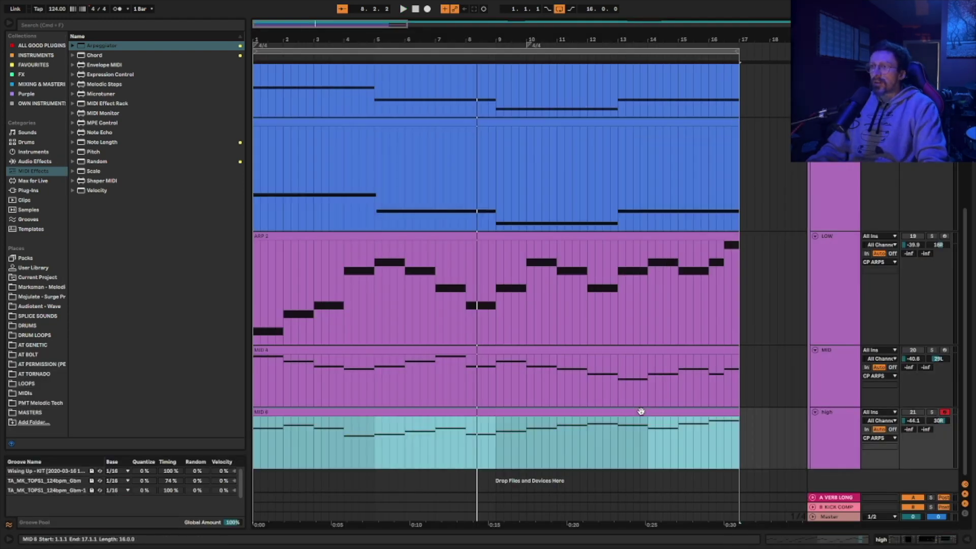
pyautogui.scroll(5, 630, 275)
pyautogui.keyDown('shift'); pyautogui.click(624, 291); pyautogui.keyUp('shift')
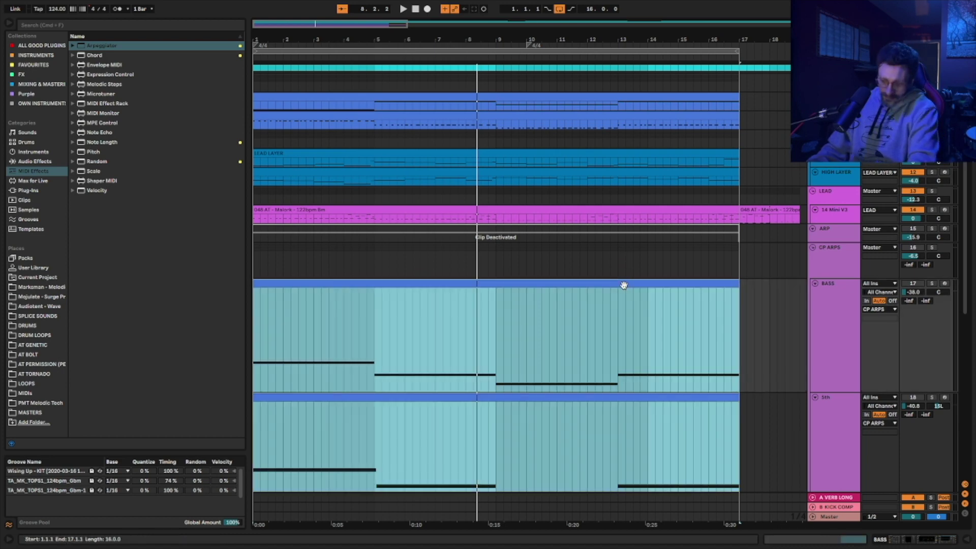
pyautogui.press('0')
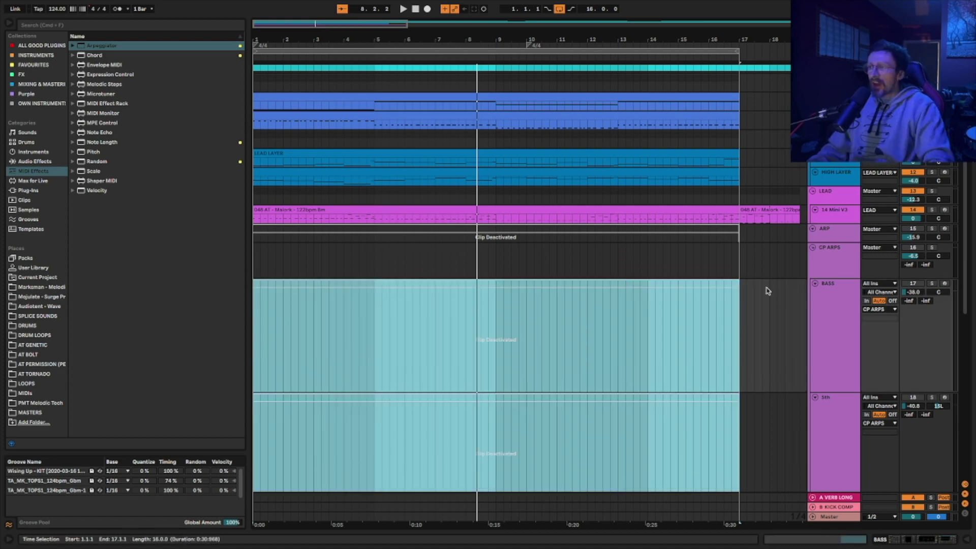
# Collapse the CP ARPS group and show the ARP track's device chain
pyautogui.click(813, 248)
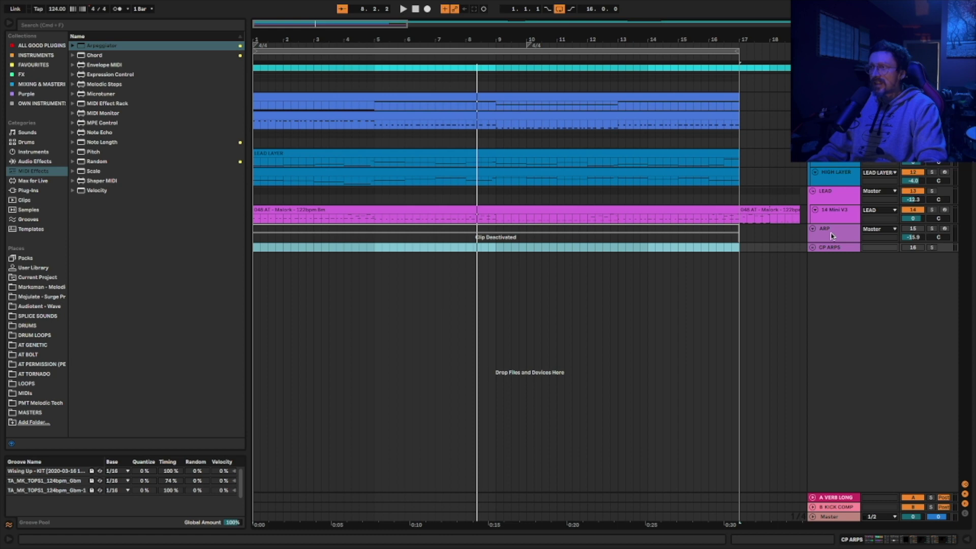
pyautogui.click(832, 236)
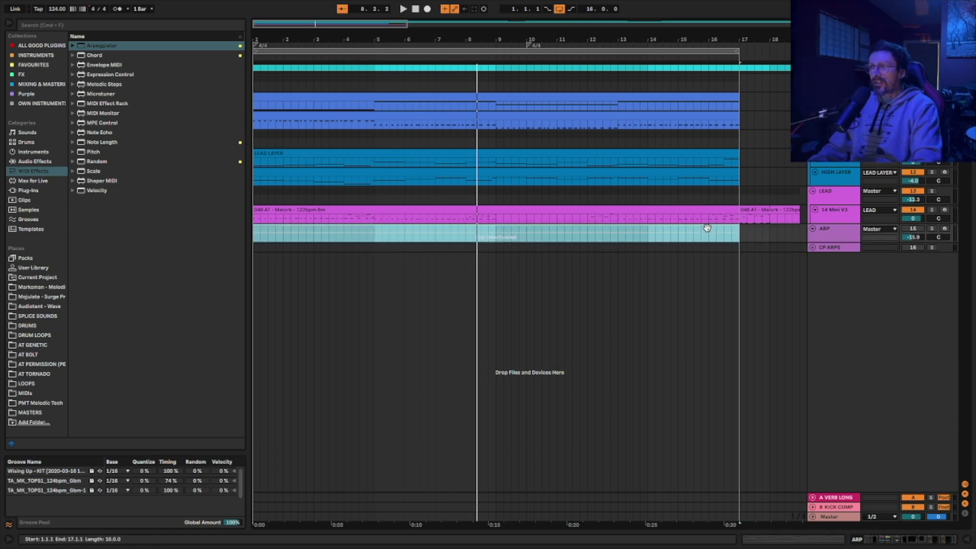
pyautogui.click(909, 231)
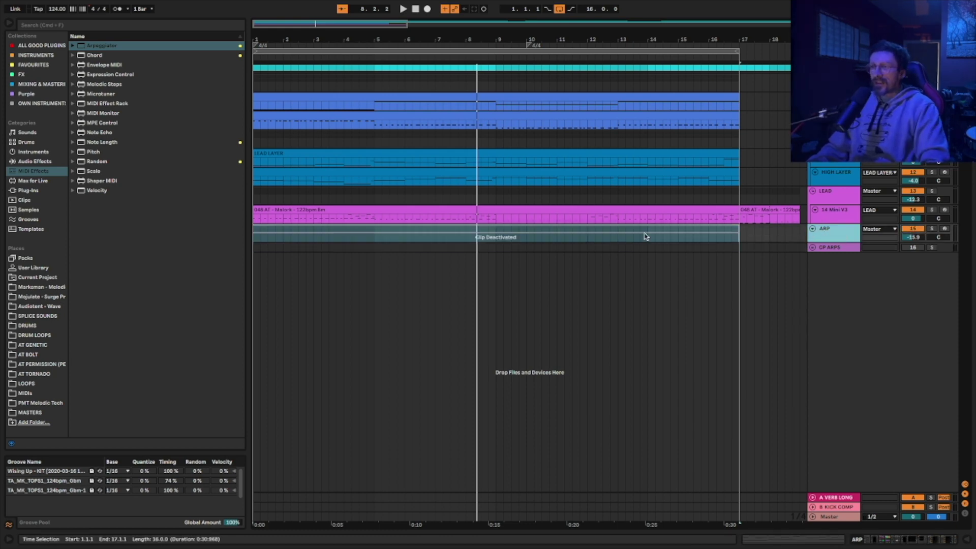
pyautogui.click(624, 226)
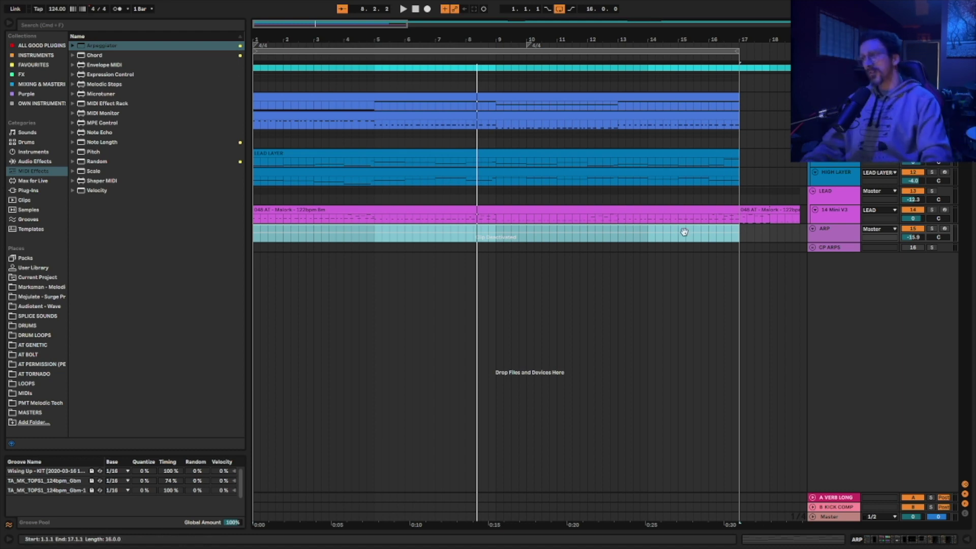
pyautogui.doubleClick(825, 229)
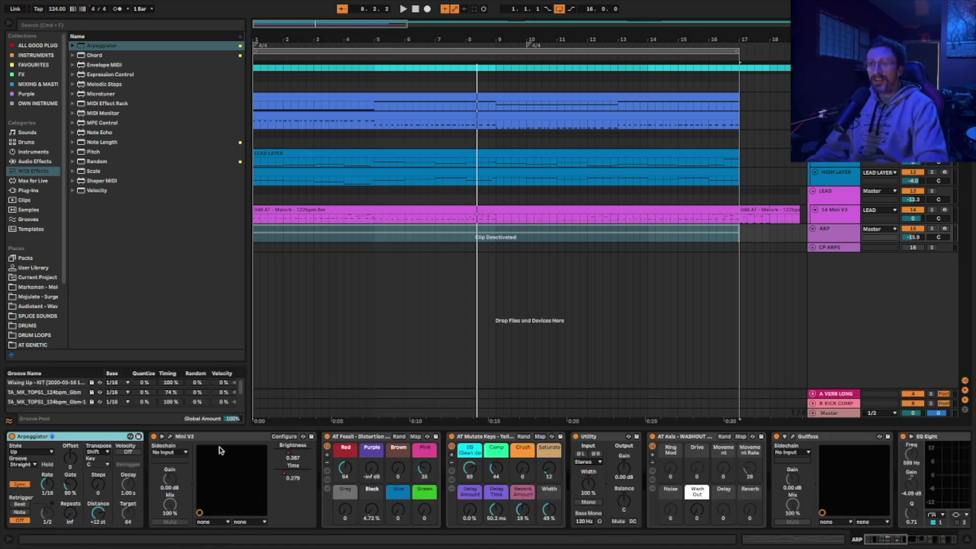
pyautogui.hscroll(2, 483, 483)
pyautogui.hscroll(-3, 488, 509)
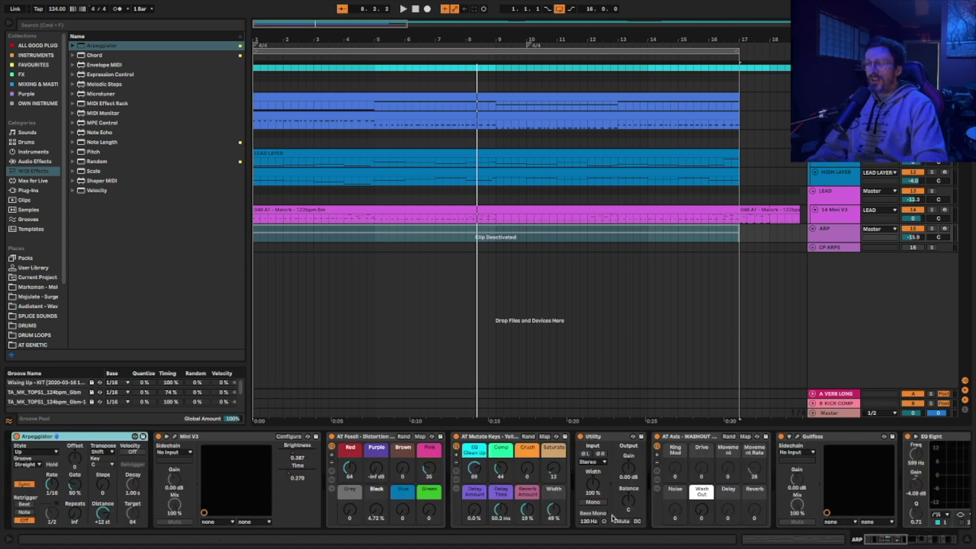
# Delete the deactivated clip from the ARP track, enlarge the track's lane and arm it for recording
pyautogui.click(727, 227)
pyautogui.press('0')
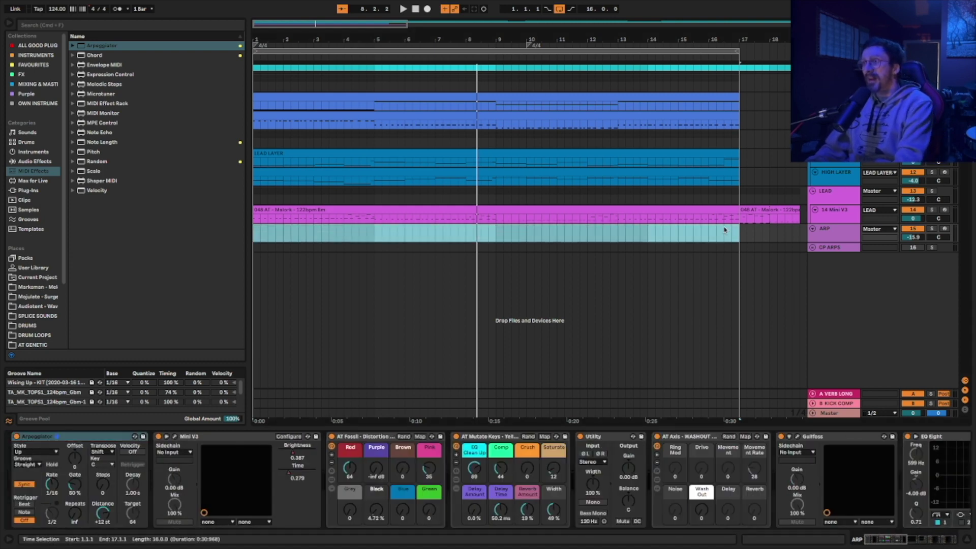
pyautogui.moveTo(825, 241); pyautogui.dragTo(817, 350)
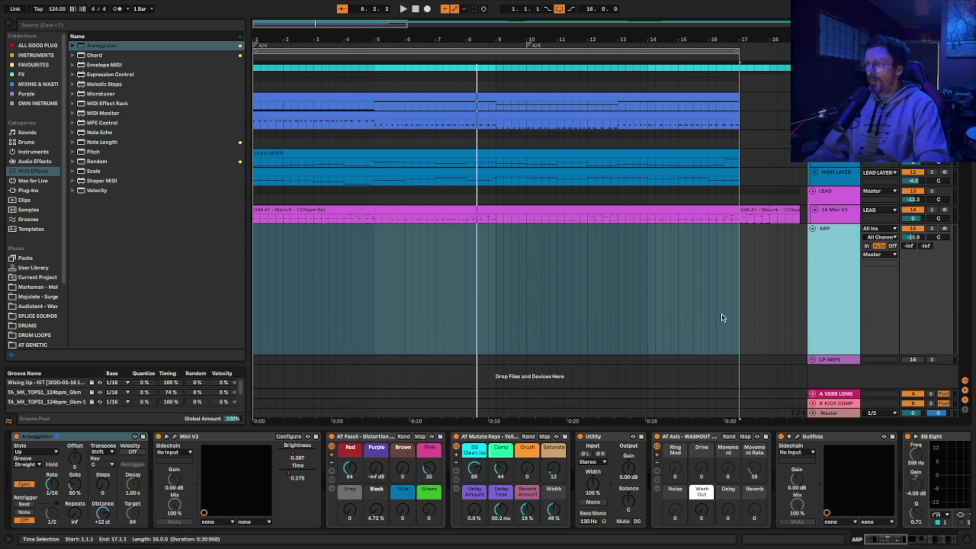
pyautogui.click(945, 229)
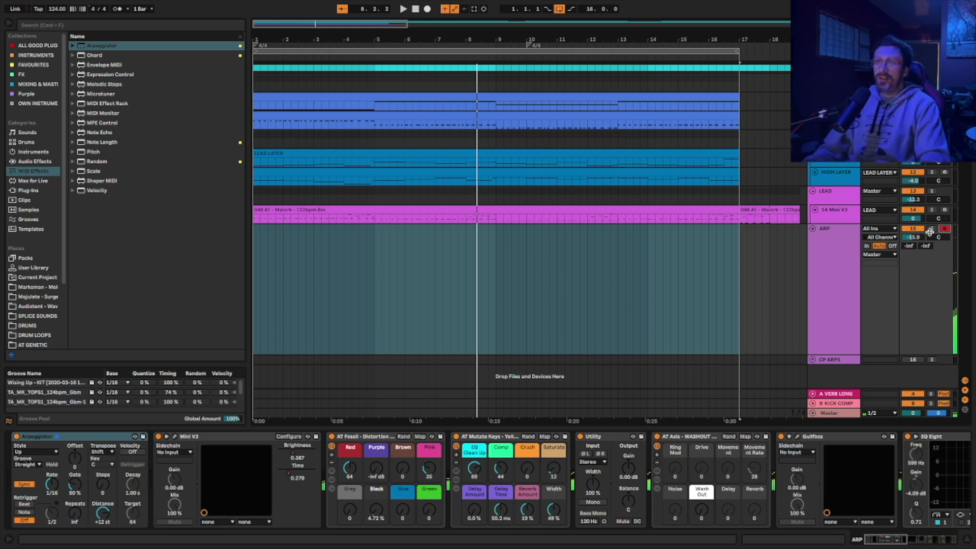
# Add Echo from the favourites to the ARP track, between EQ Eight and Auto Filter
pyautogui.click(37, 45)
pyautogui.click(44, 68)
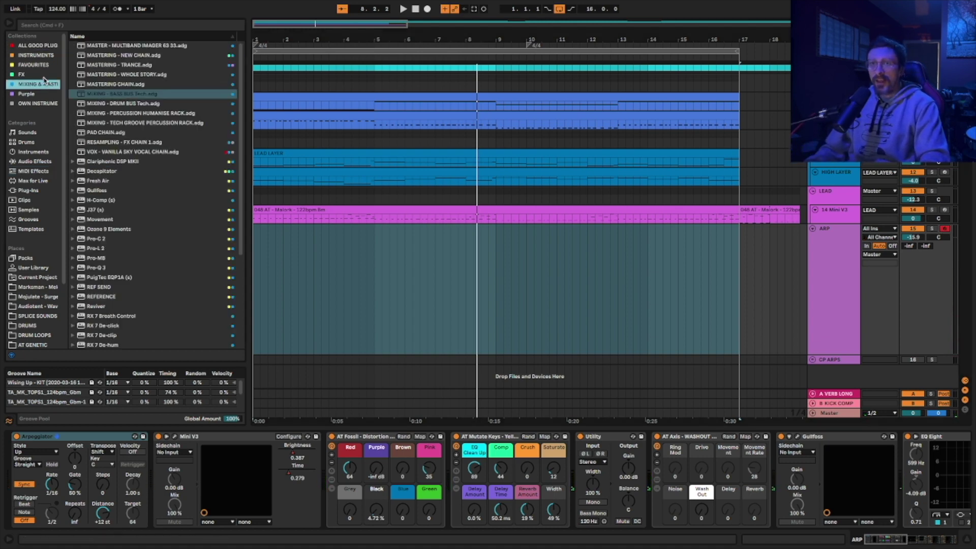
pyautogui.click(97, 191)
pyautogui.click(95, 162)
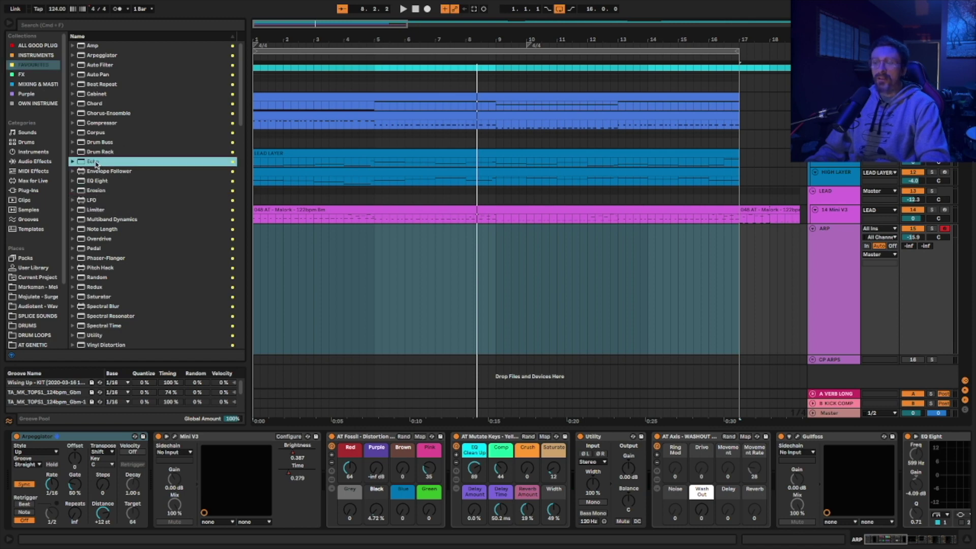
pyautogui.hscroll(10, 861, 465)
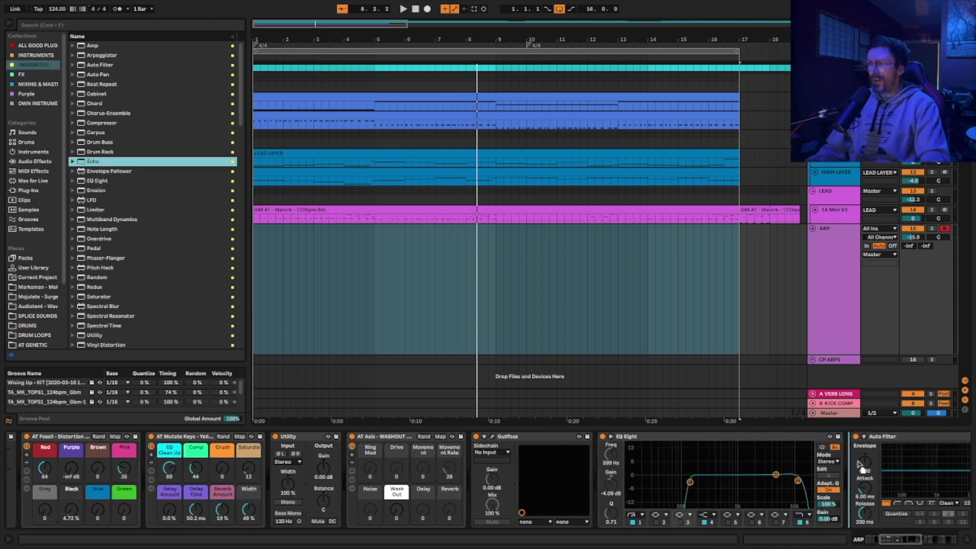
pyautogui.press('Return')
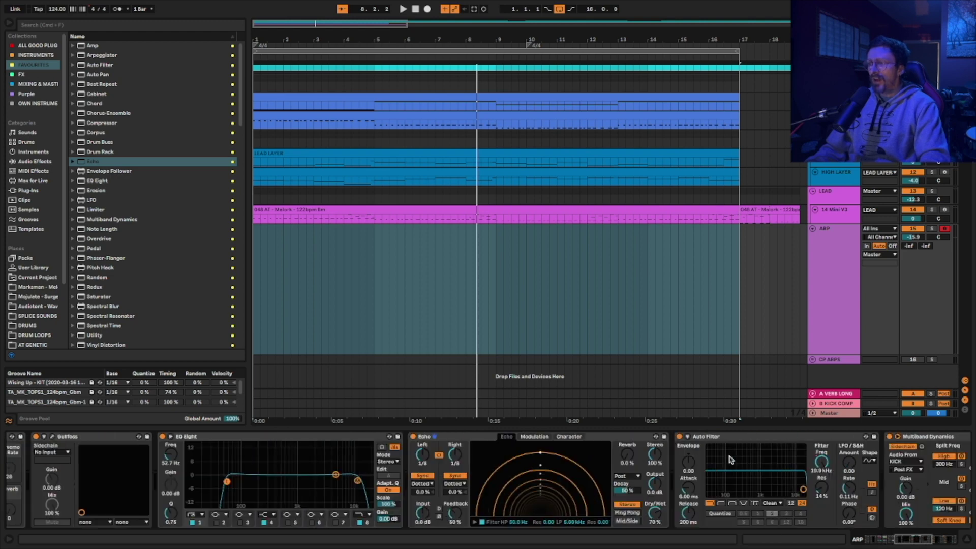
# Set Echo to Ping Pong with 33% dry/wet, 64% feedback, 29% reverb, a 138 Hz high-pass and a 7.62 kHz low-pass
pyautogui.click(628, 514)
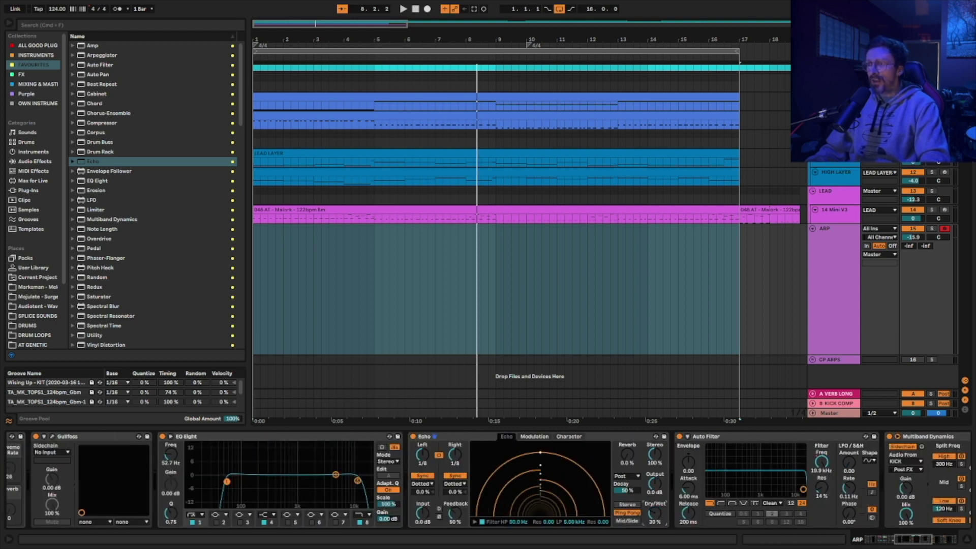
pyautogui.click(487, 523)
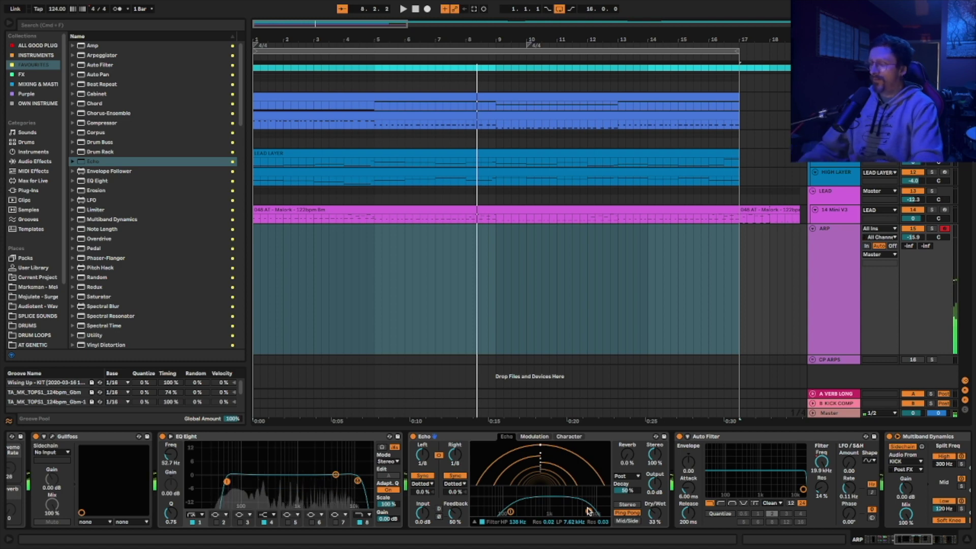
pyautogui.moveTo(452, 515); pyautogui.dragTo(453, 515)
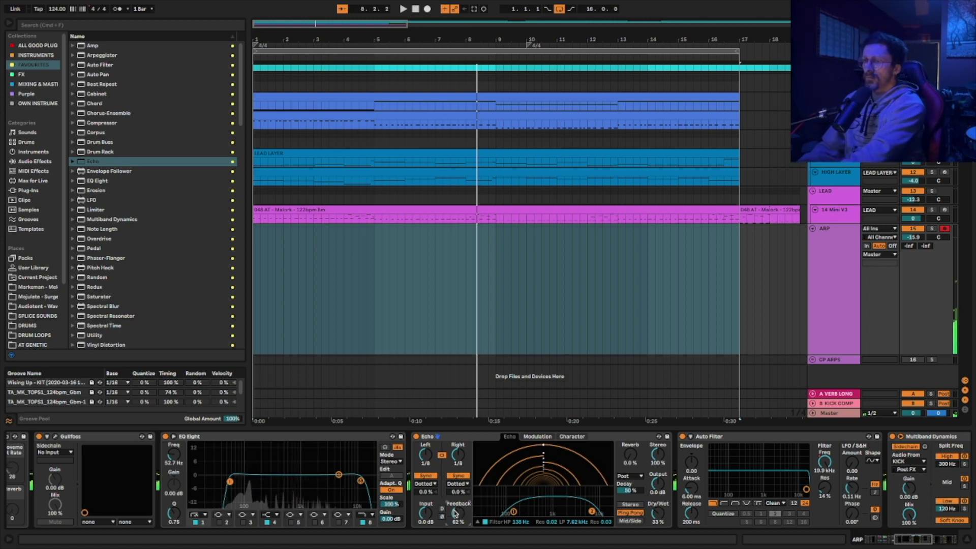
pyautogui.hscroll(3, 456, 514)
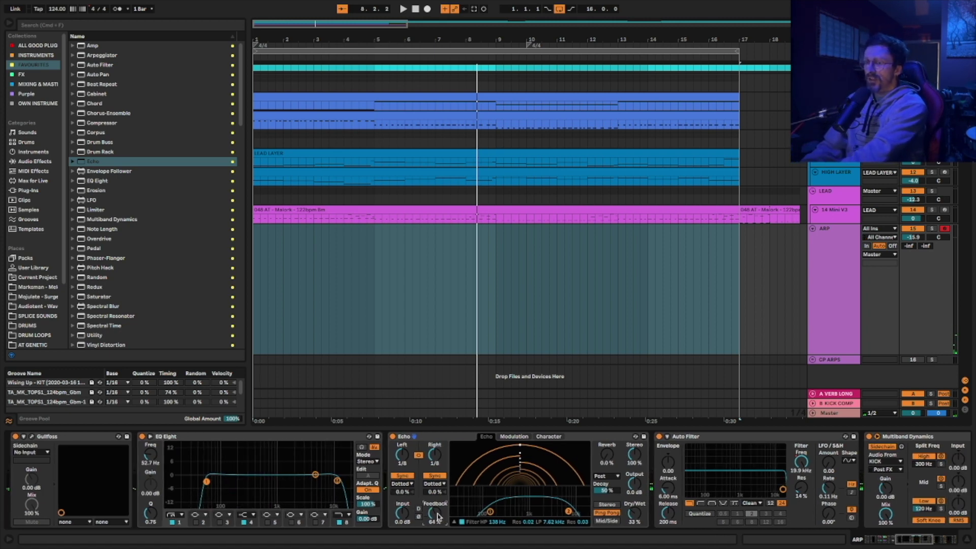
pyautogui.hscroll(8, 438, 517)
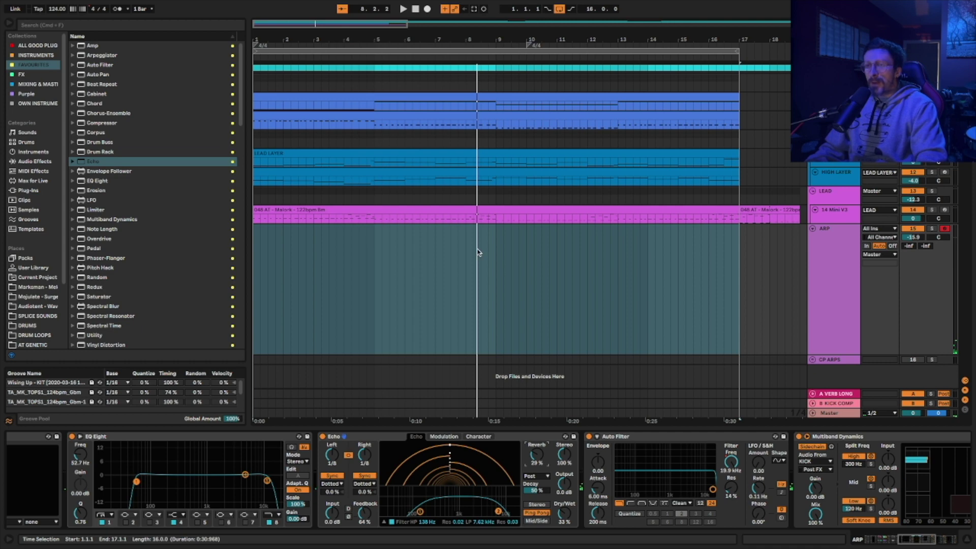
# Mute and fold the LEAD group, and record a new MIDI arp clip on the ARP track from bar 1 to bar 17
pyautogui.click(257, 240)
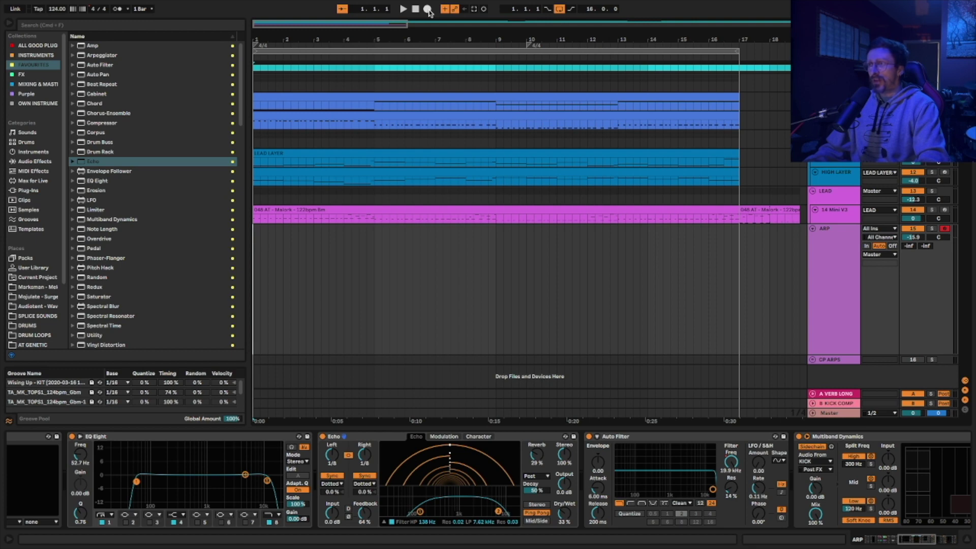
pyautogui.press('space')
pyautogui.click(813, 192)
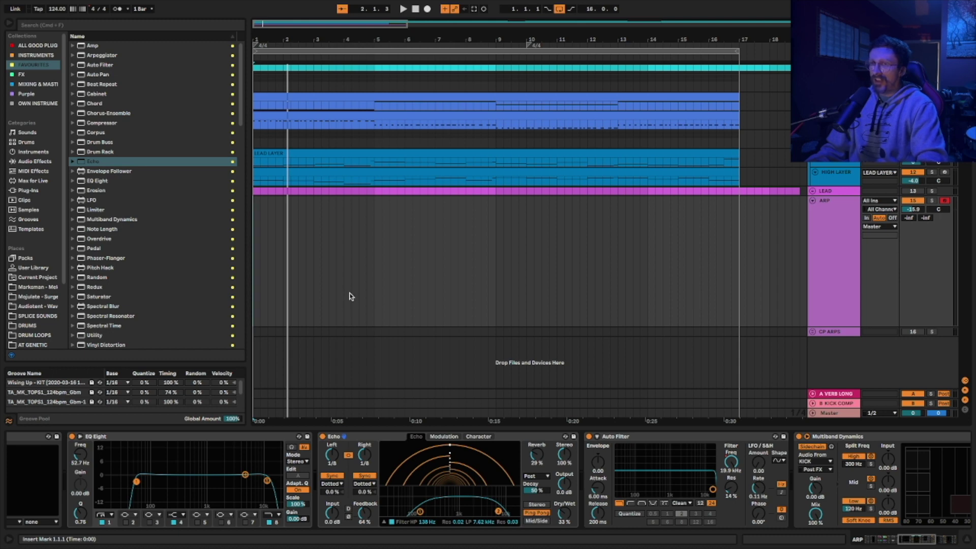
pyautogui.press('space')
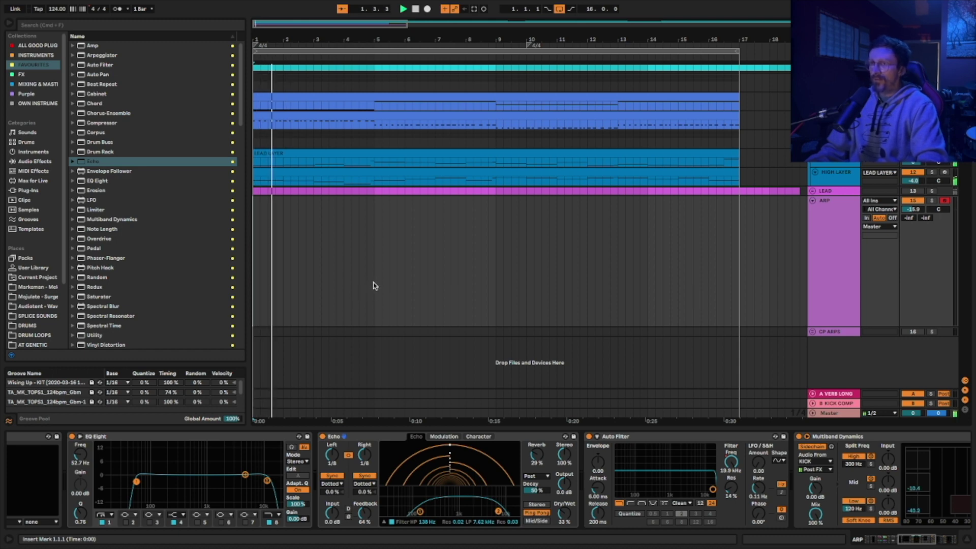
pyautogui.click(413, 229)
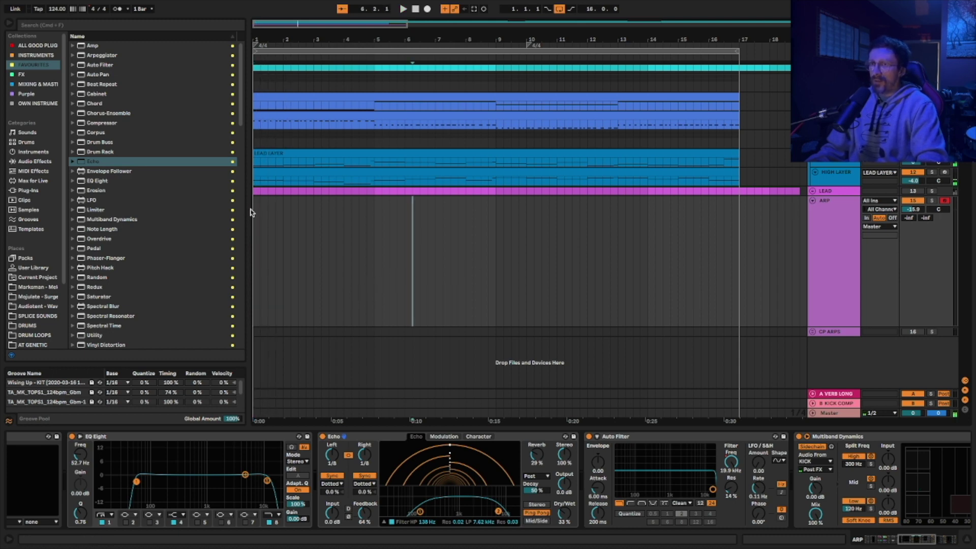
pyautogui.click(427, 9)
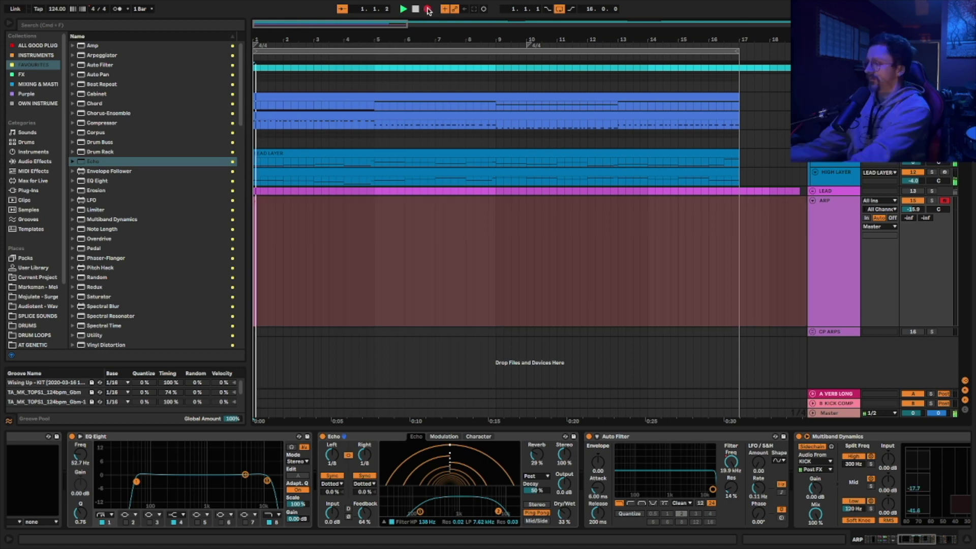
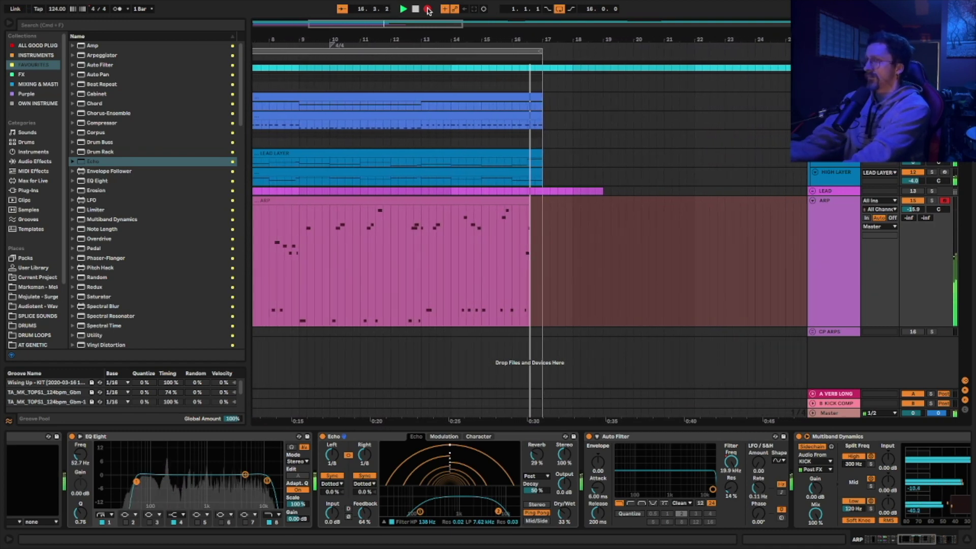
pyautogui.click(428, 10)
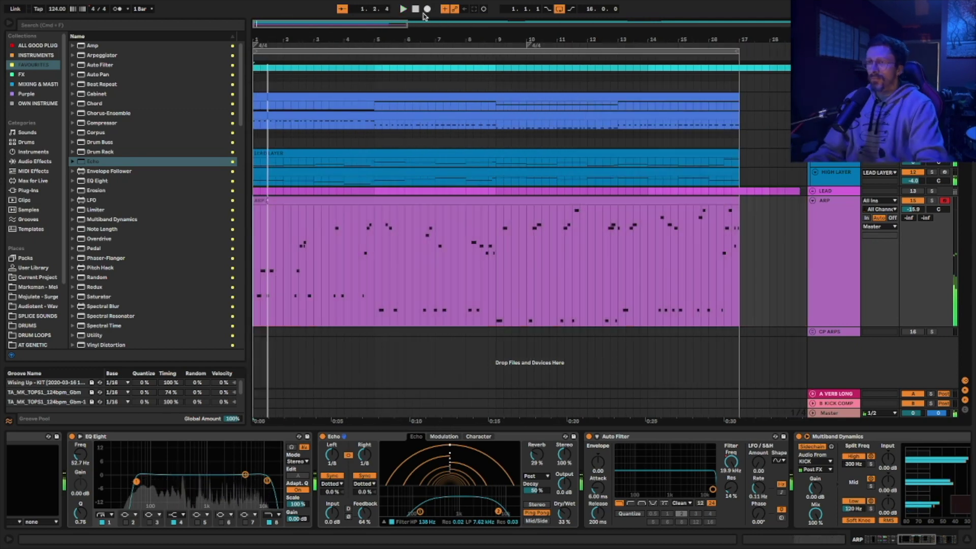
# Solo the ARP track, bypass its Echo and play the recorded arp dry
pyautogui.press('s')
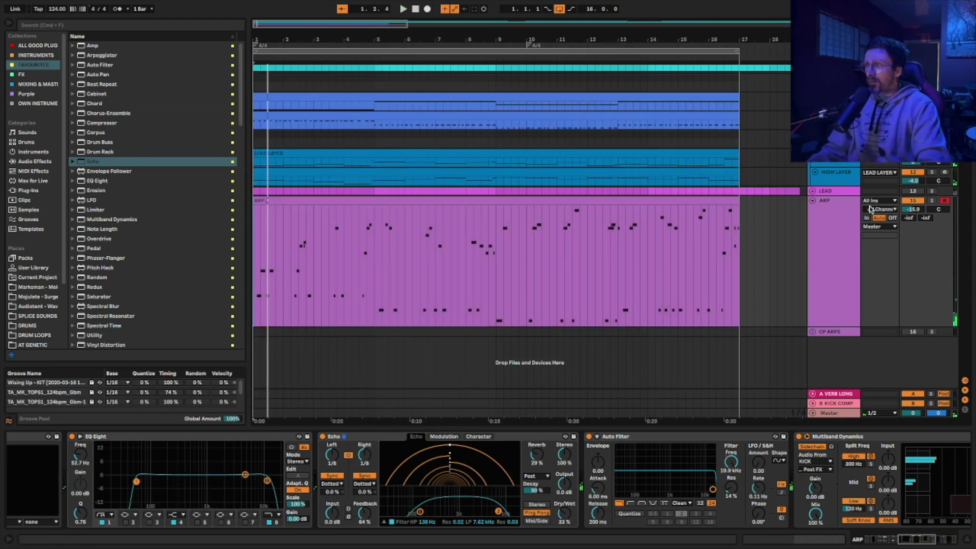
pyautogui.click(323, 437)
pyautogui.press('space')
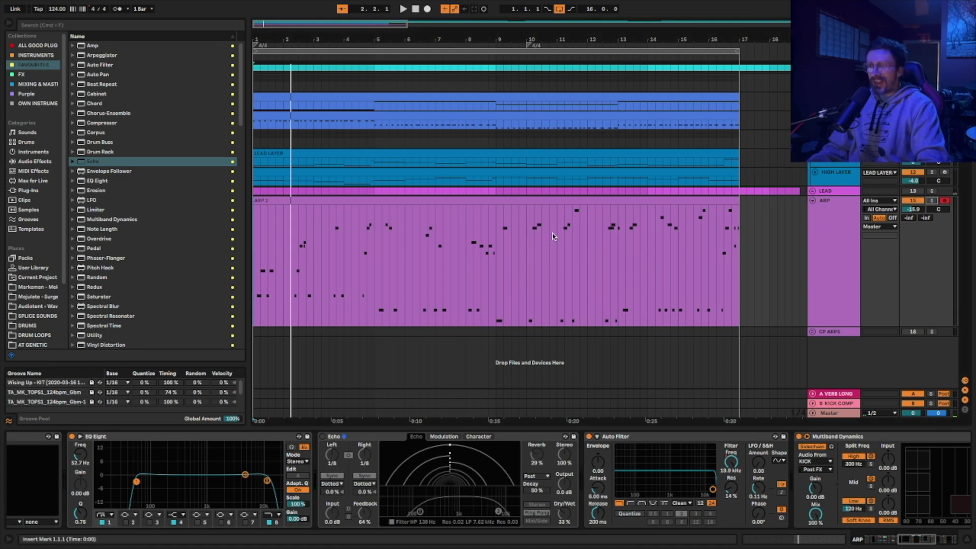
# Raise the ARP track's volume to -12.6 dB and play the full mix with Echo on and ARP unsoloed
pyautogui.press('Tab')
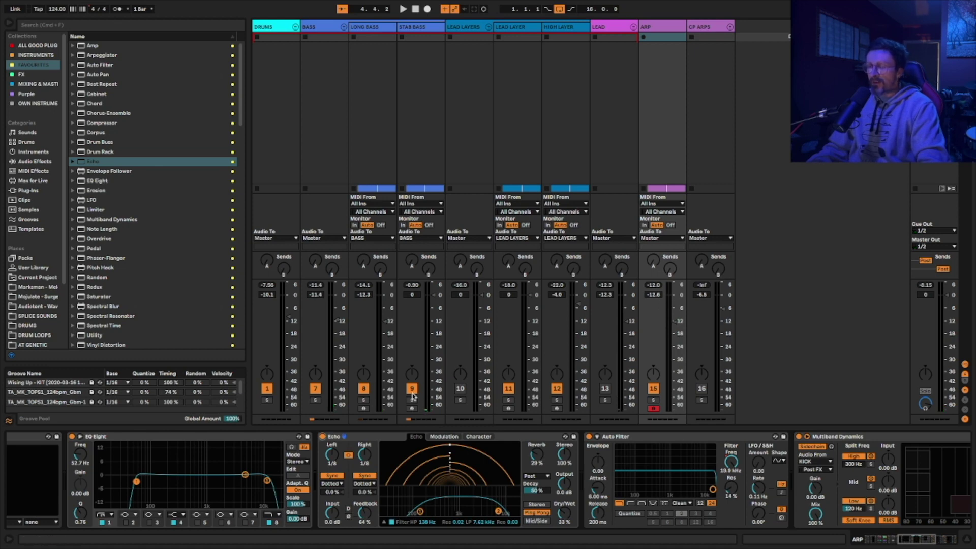
pyautogui.press('space')
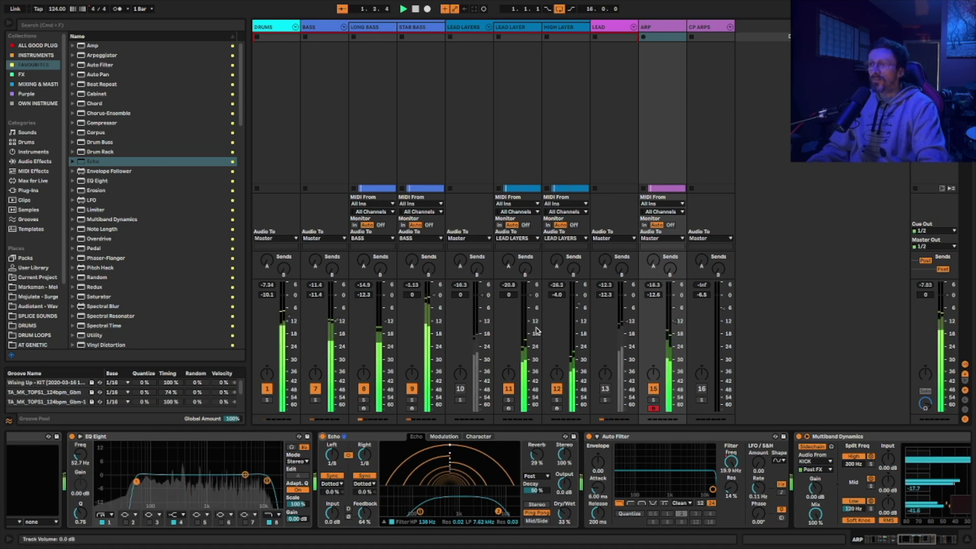
pyautogui.press('Tab')
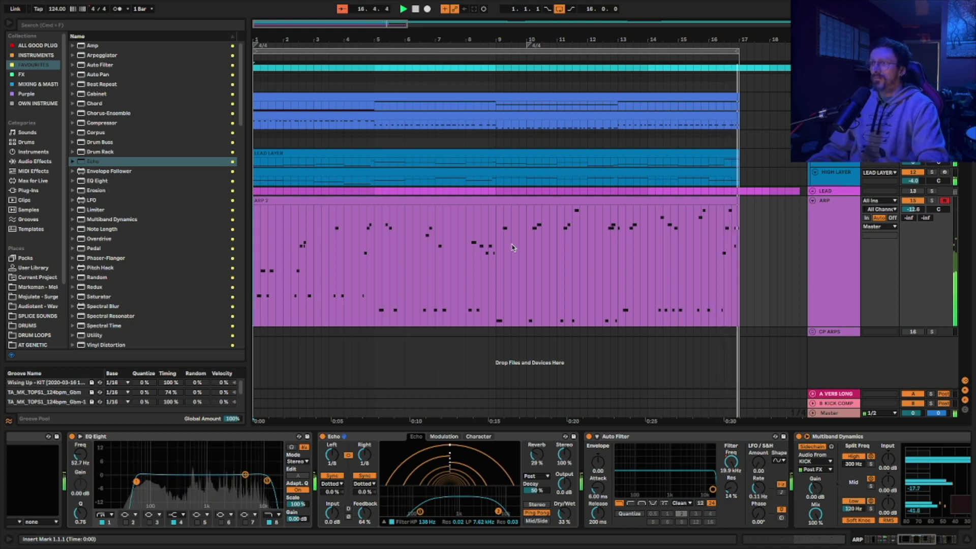
# Copy the recorded ARP clip to bar 22 and delete the original from bars 1 to 17
pyautogui.click(576, 200)
pyautogui.hscroll(10, 610, 204)
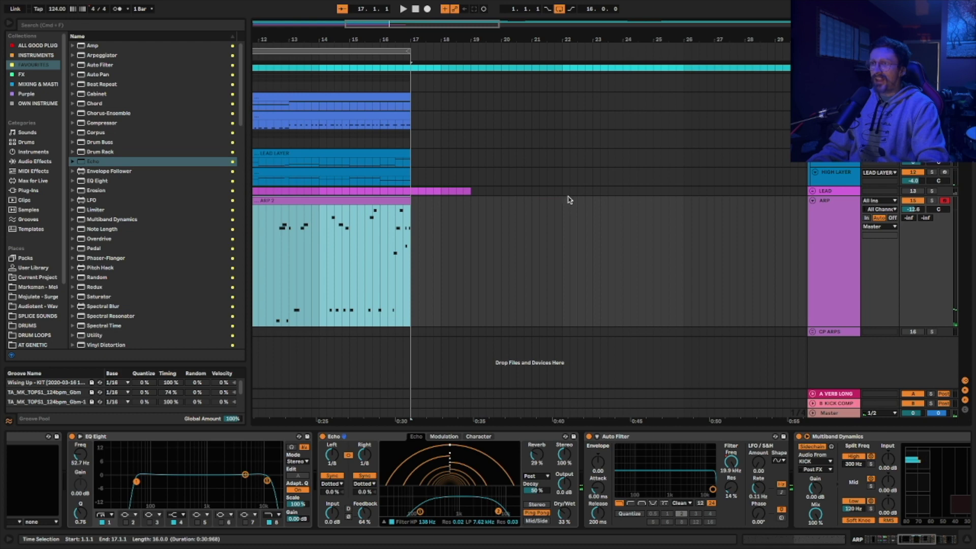
pyautogui.click(563, 199)
pyautogui.hotkey('ctrl', 'v')
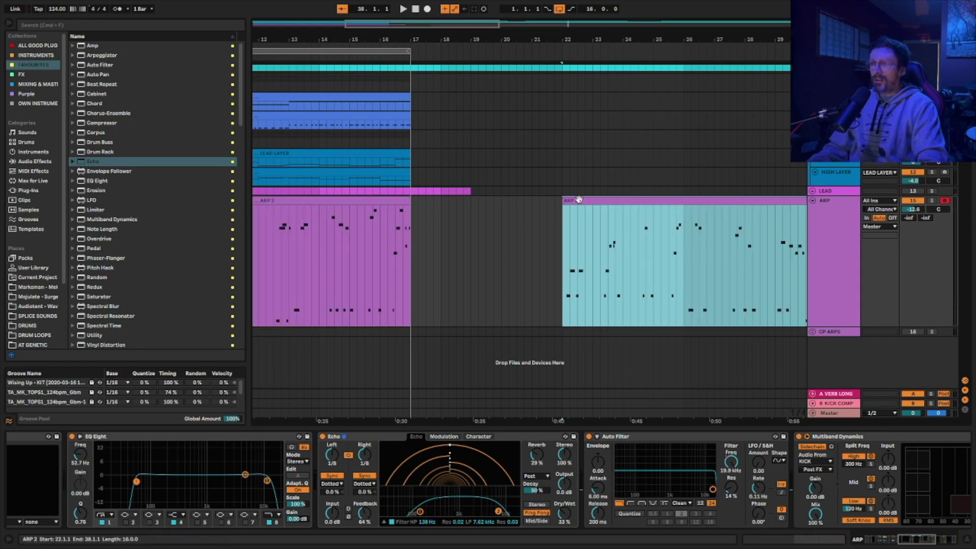
pyautogui.hscroll(-10, 579, 204)
pyautogui.click(516, 202)
pyautogui.hscroll(14, 518, 201)
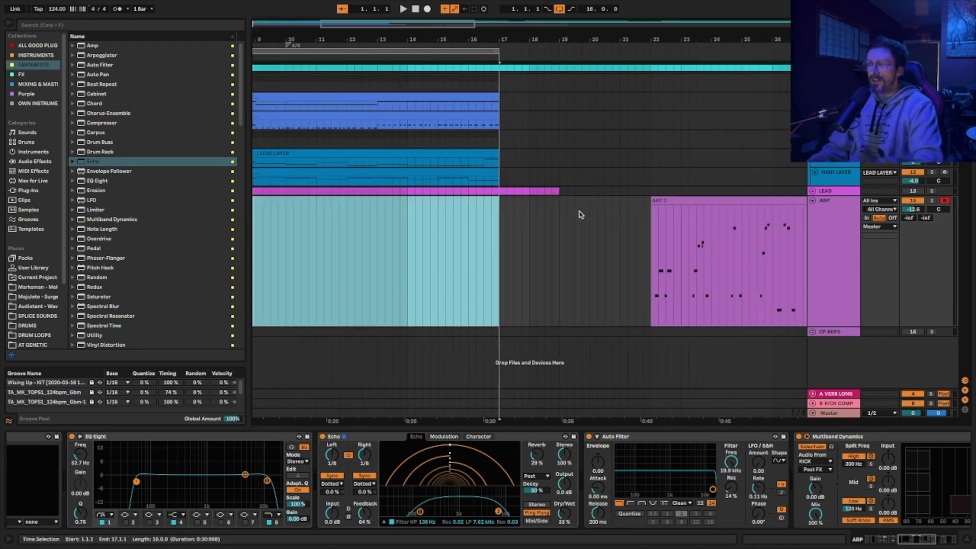
# Copy the three-beat section from 23.2.1 to 24.1.1 of the ARP clip, paste it at bar 1 and play it
pyautogui.moveTo(491, 271); pyautogui.dragTo(510, 204)
pyautogui.press('super+c')
pyautogui.hscroll(-14, 509, 206)
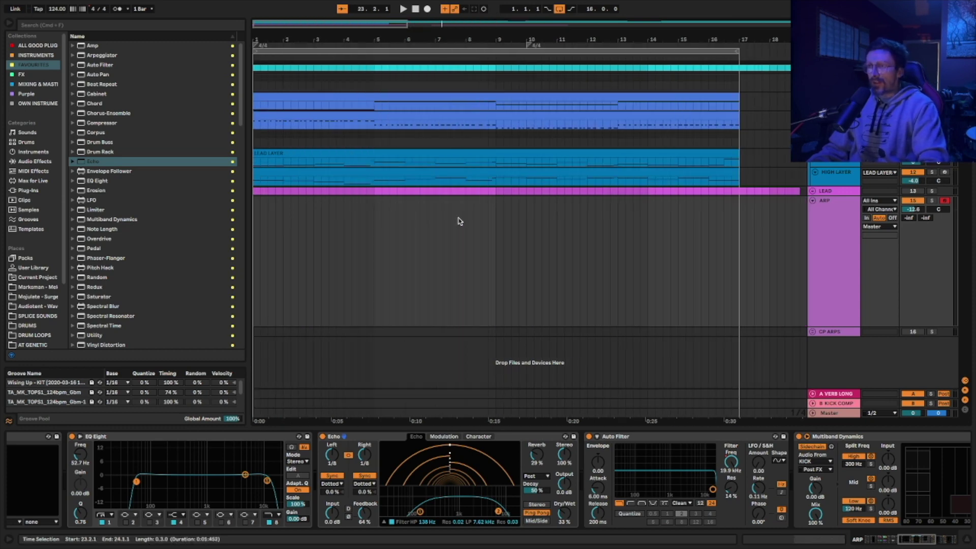
pyautogui.click(254, 204)
pyautogui.press('super+v')
pyautogui.press('space')
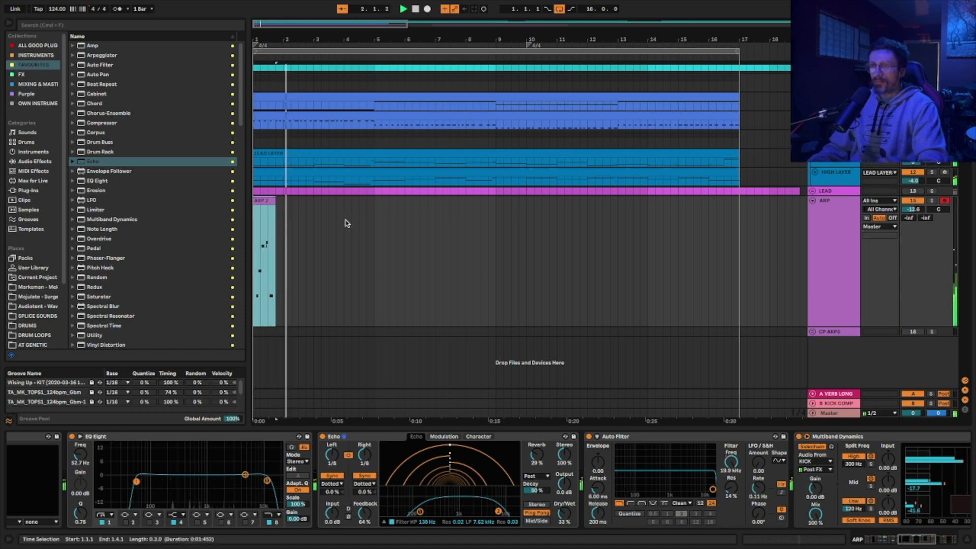
# Paste the three-beat ARP phrase at bars 5, 9 and 13 and start playback from bar 1
pyautogui.click(377, 205)
pyautogui.hotkey('ctrl', 'v')
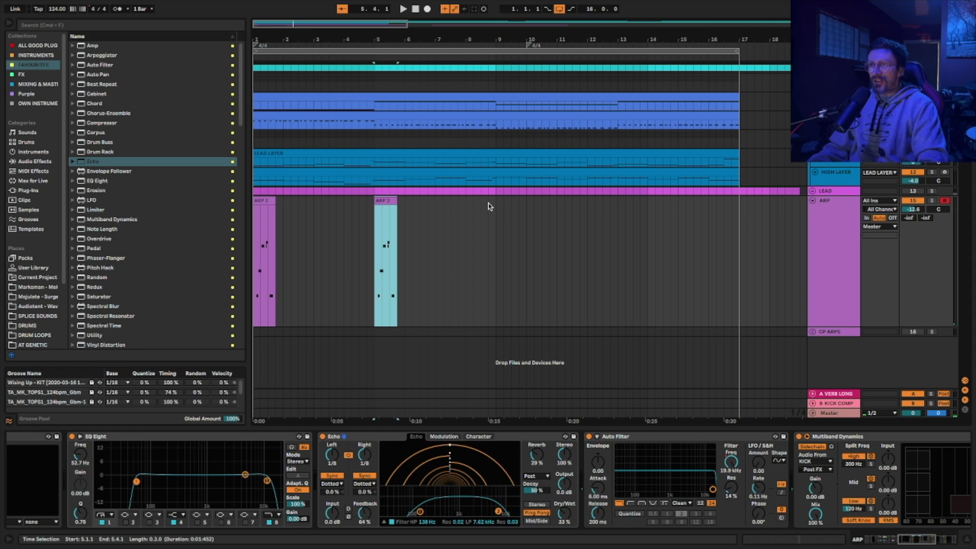
pyautogui.hotkey('ctrl', 'v')
pyautogui.hotkey('ctrl', 'v')
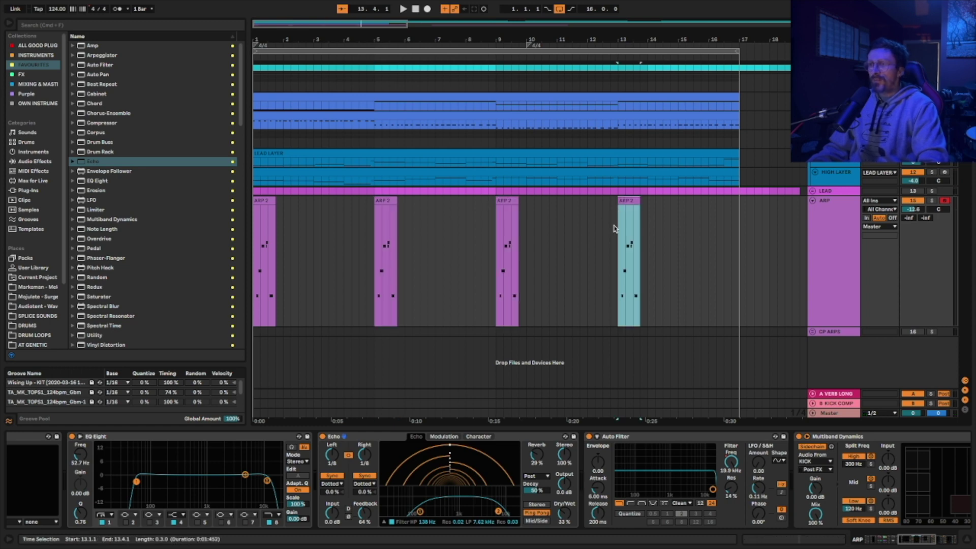
pyautogui.click(260, 201)
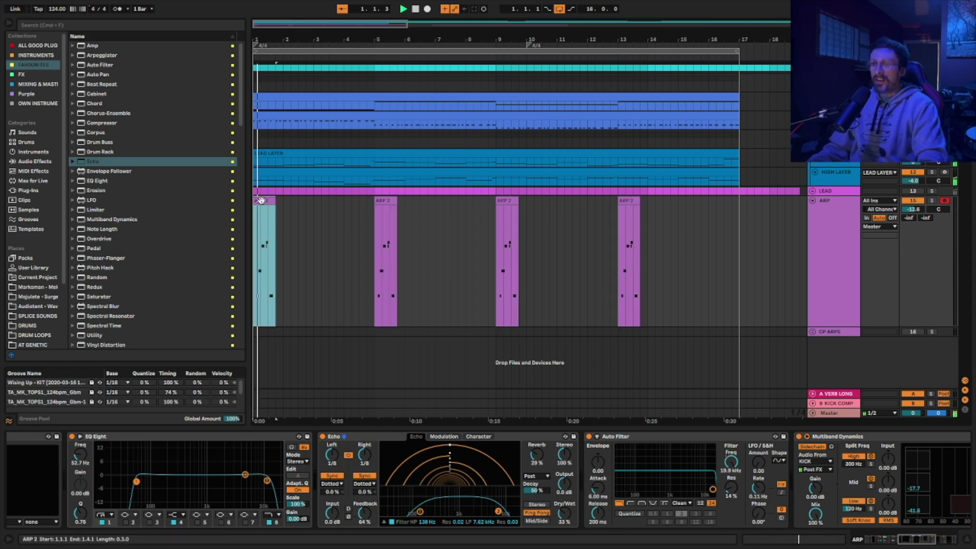
# Copy the two-beat section from 25.3.1 to 26.1.1 of the recorded ARP clip, paste it at bar 2 and play from bar 1
pyautogui.hscroll(5, 628, 239)
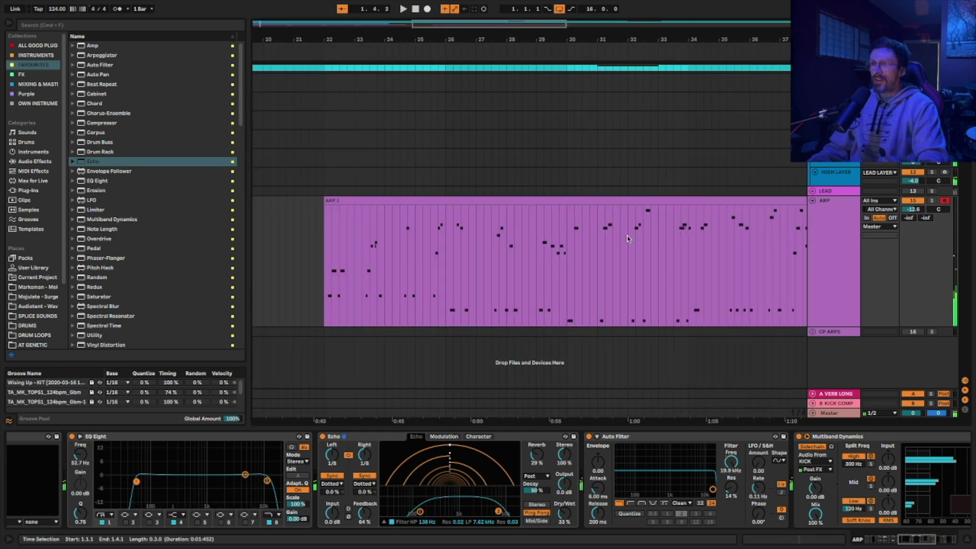
pyautogui.moveTo(430, 274); pyautogui.dragTo(445, 213)
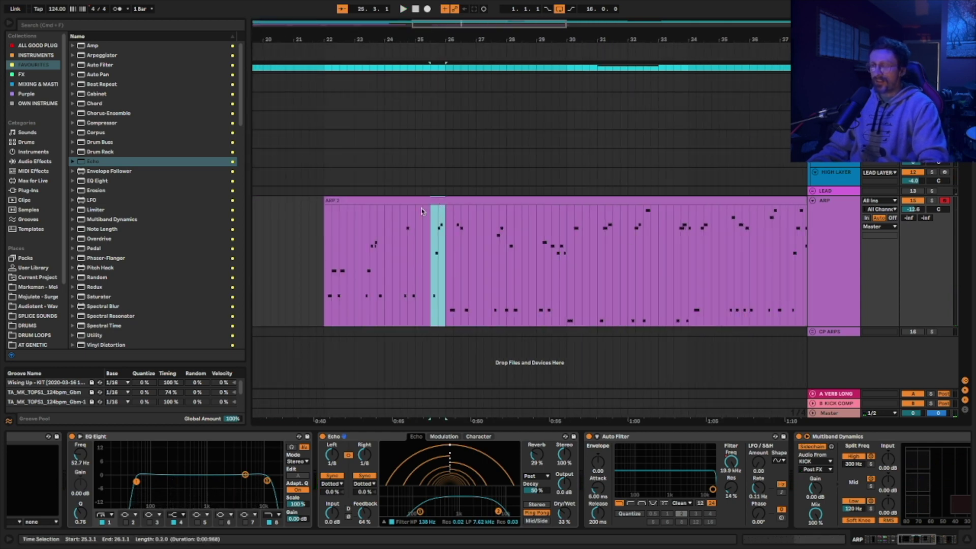
pyautogui.hscroll(-5, 422, 211)
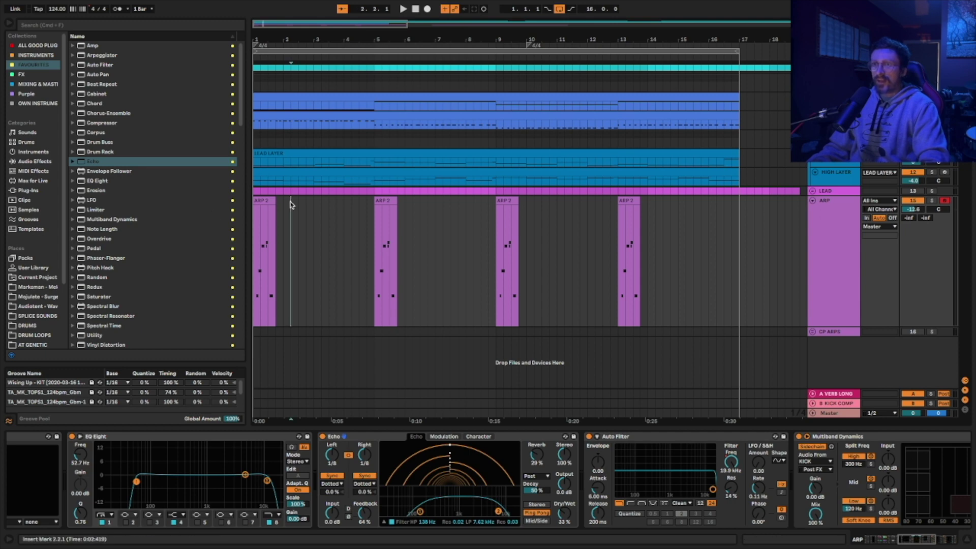
pyautogui.press('super+v')
pyautogui.click(259, 200)
pyautogui.press('space')
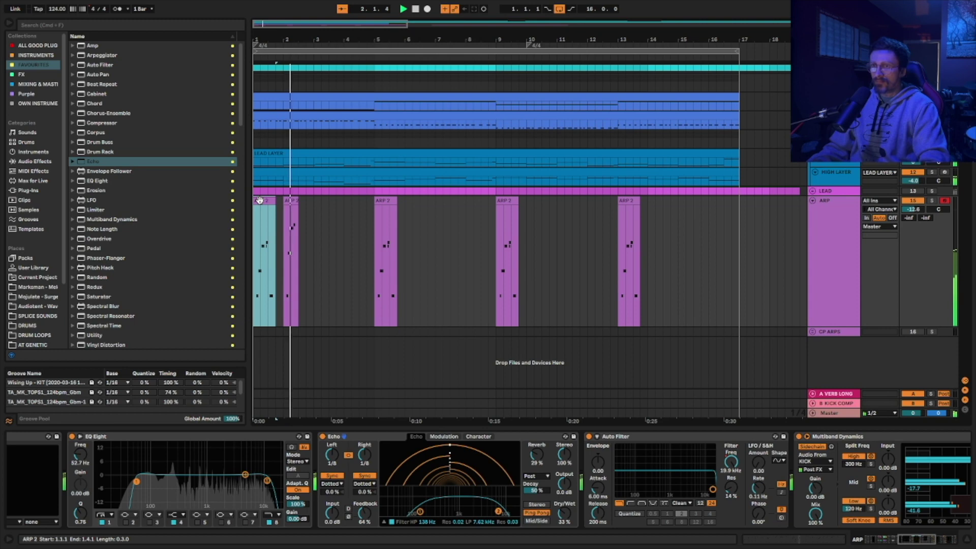
# Move the two-beat ARP phrase from bar 2 to bar 3 and play from bar 1
pyautogui.click(292, 200)
pyautogui.press('super+v')
pyautogui.moveTo(313, 202); pyautogui.dragTo(321, 201)
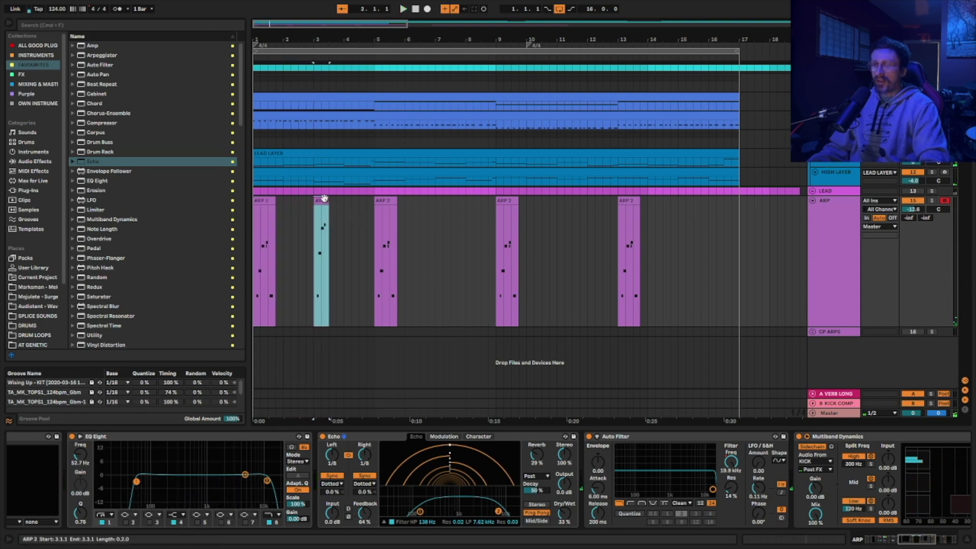
pyautogui.click(262, 200)
pyautogui.press('space')
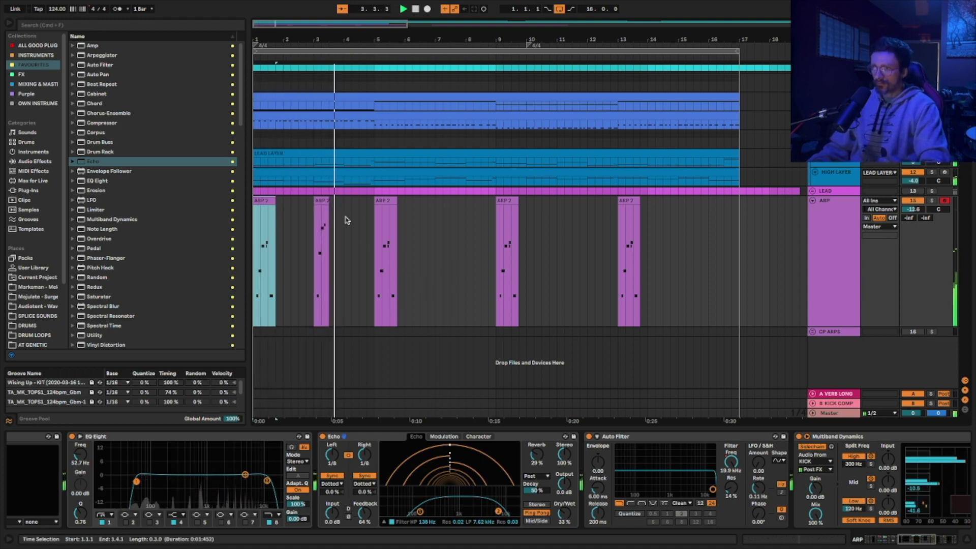
# Copy the two-beat ARP clip at bar 3 and paste it at bar 7 during playback
pyautogui.click(321, 201)
pyautogui.click(431, 208)
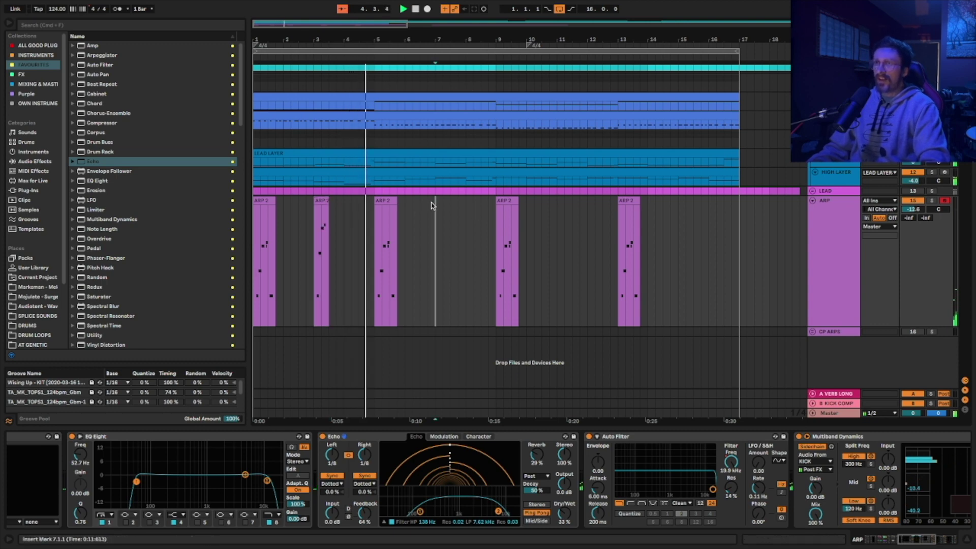
pyautogui.hotkey('ctrl', 'v')
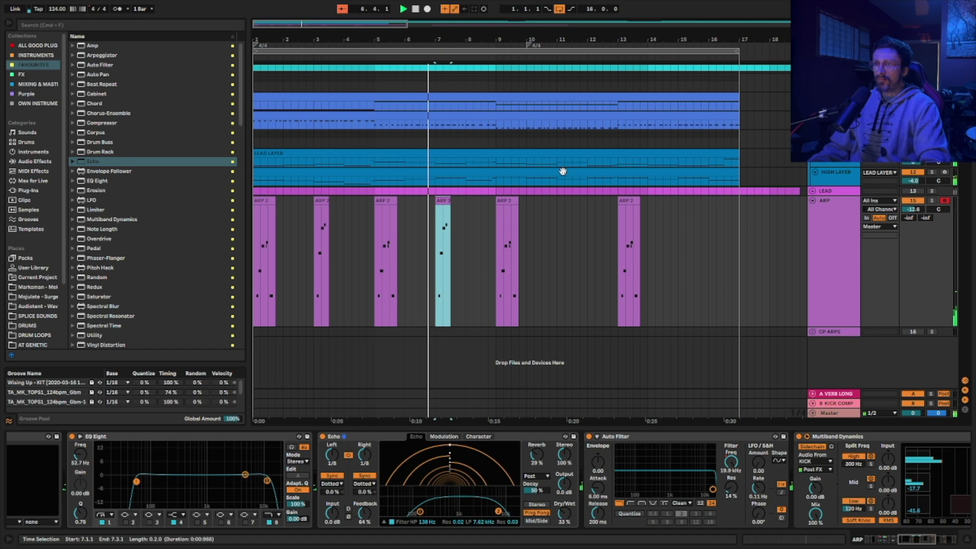
# Copy the three-beat section from 27.3.1 to 28.2.1 of the recorded ARP clip, paste it at 7.3.1 and play from bar 5
pyautogui.hscroll(10, 563, 171)
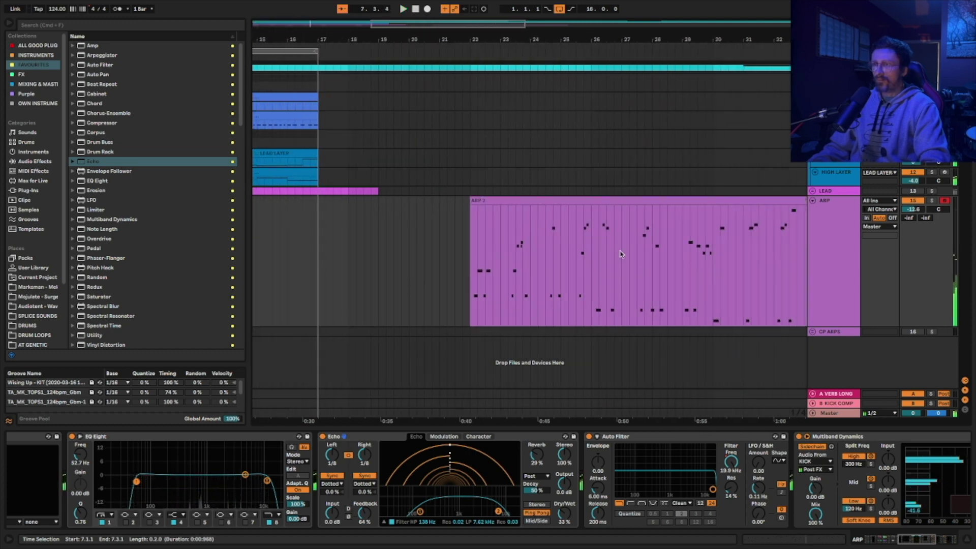
pyautogui.moveTo(641, 222); pyautogui.dragTo(654, 237)
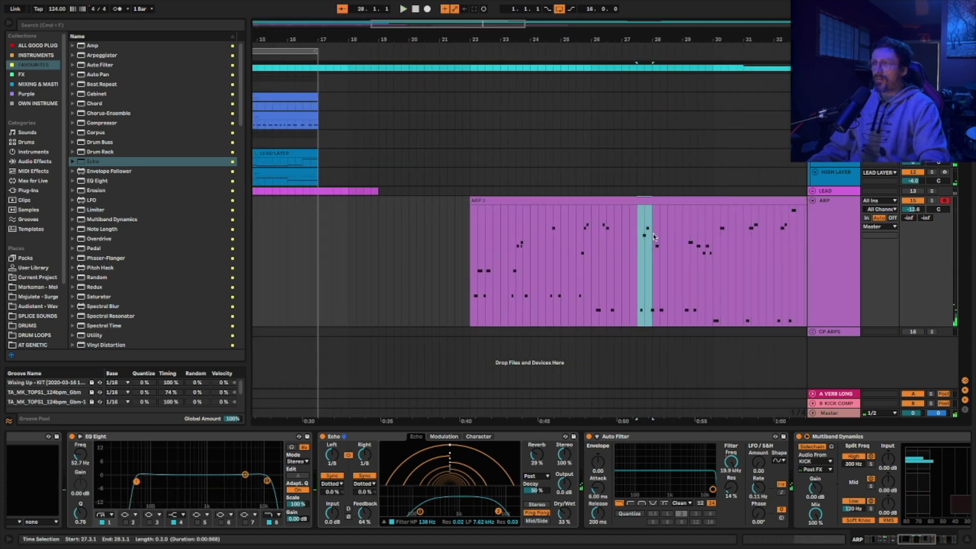
pyautogui.hscroll(-6, 577, 254)
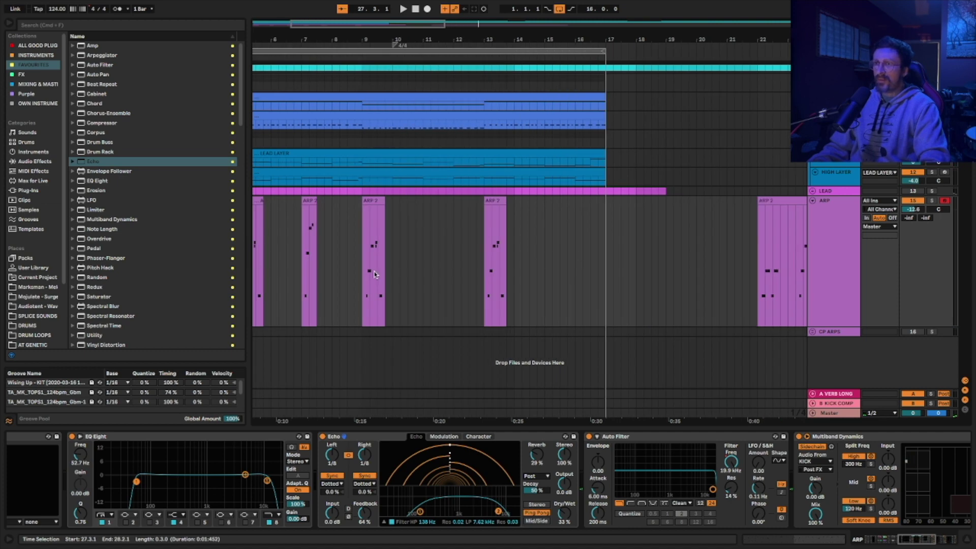
pyautogui.hscroll(-3, 328, 248)
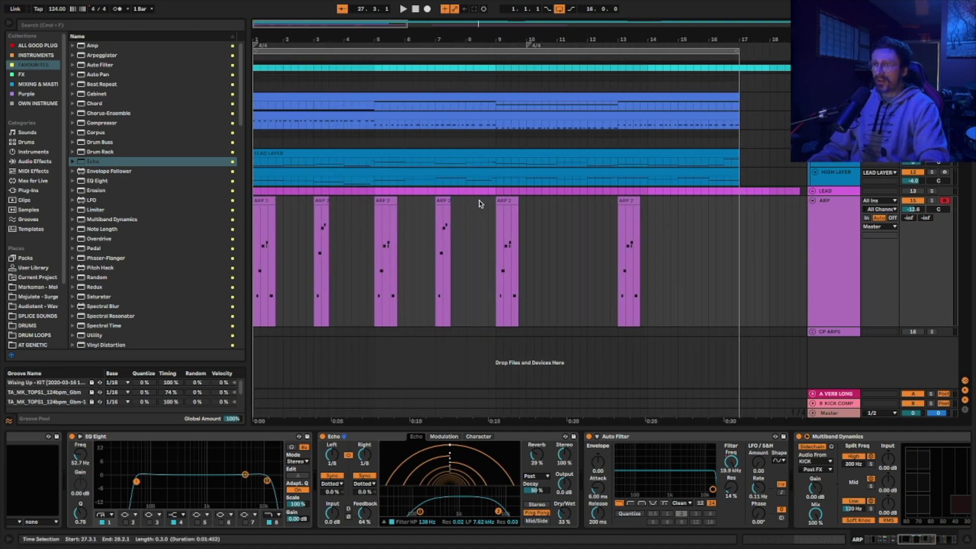
pyautogui.hotkey('ctrl', 'v')
pyautogui.click(430, 226)
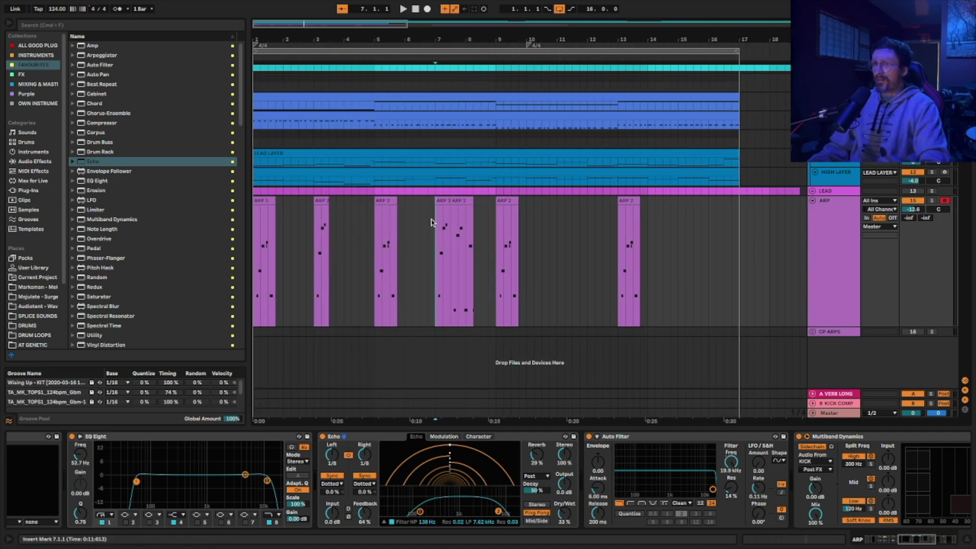
pyautogui.click(378, 229)
pyautogui.press('space')
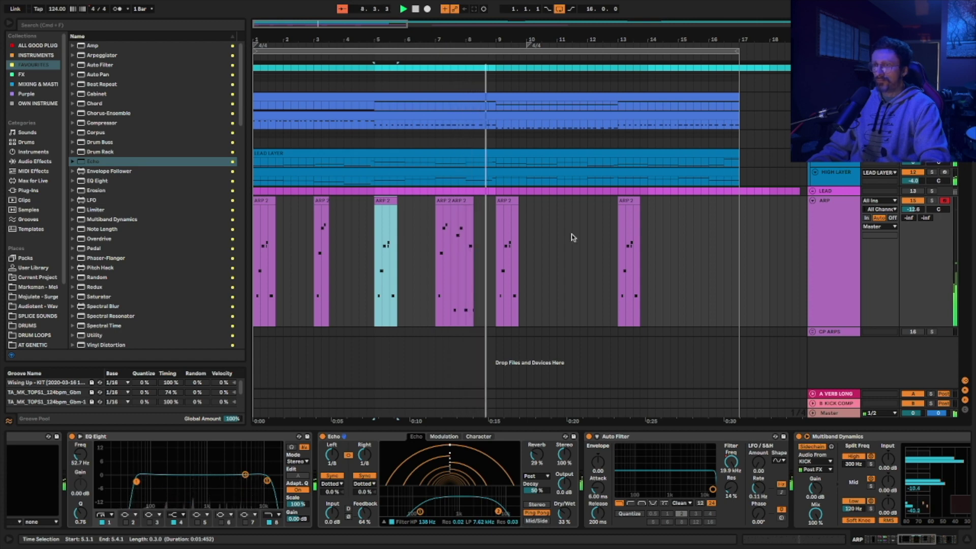
# Move the three-beat phrase from 7.3.1 to 7.1.1, replacing the two-beat clip there, and play from bar 5
pyautogui.click(451, 225)
pyautogui.moveTo(461, 200); pyautogui.dragTo(448, 200)
pyautogui.click(382, 235)
pyautogui.press('space')
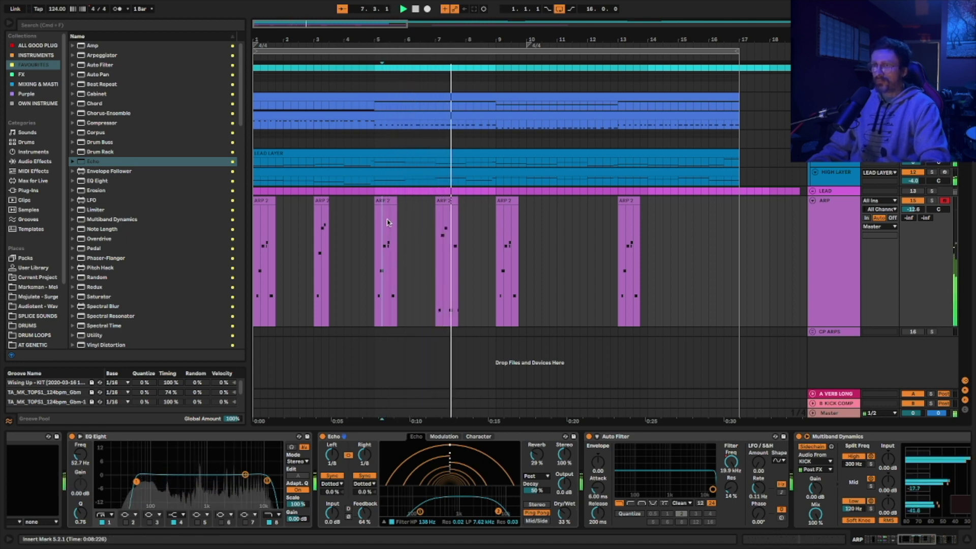
# Copy the three-beat section starting at bar 32 of the recorded ARP clip, paste it at bar 11 and play from bar 9
pyautogui.hscroll(5, 416, 227)
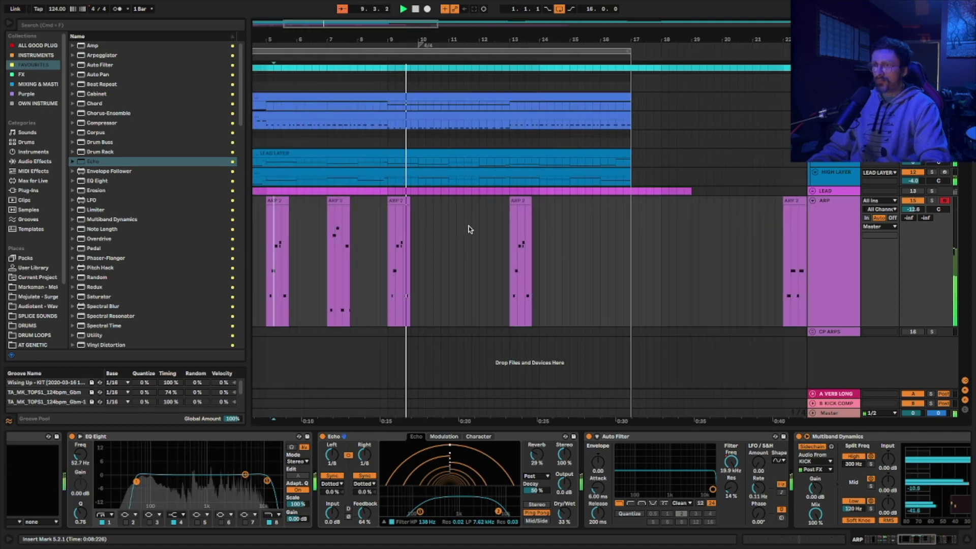
pyautogui.hscroll(3, 732, 260)
pyautogui.hscroll(15, 733, 259)
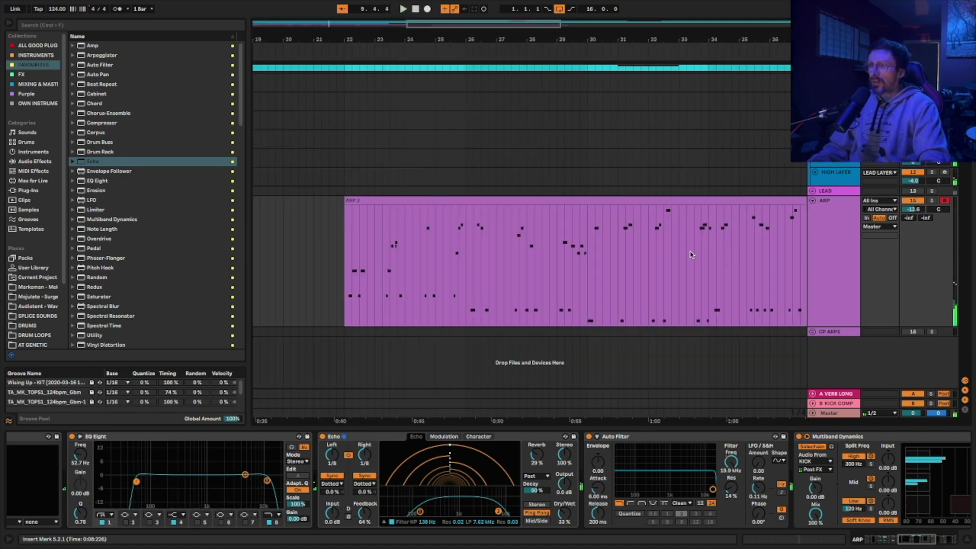
pyautogui.moveTo(649, 237); pyautogui.dragTo(664, 239)
pyautogui.hscroll(-15, 533, 250)
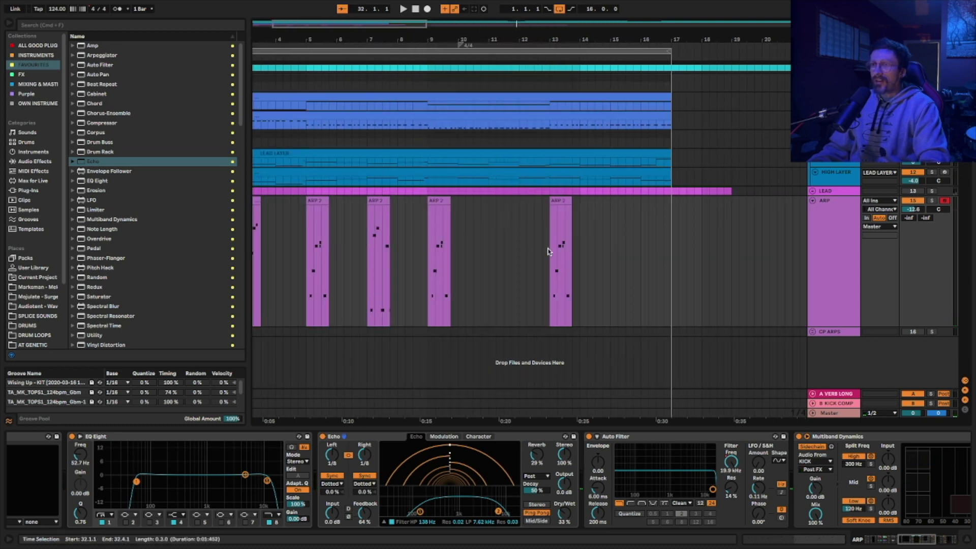
pyautogui.hotkey('ctrl', 'v')
pyautogui.click(435, 202)
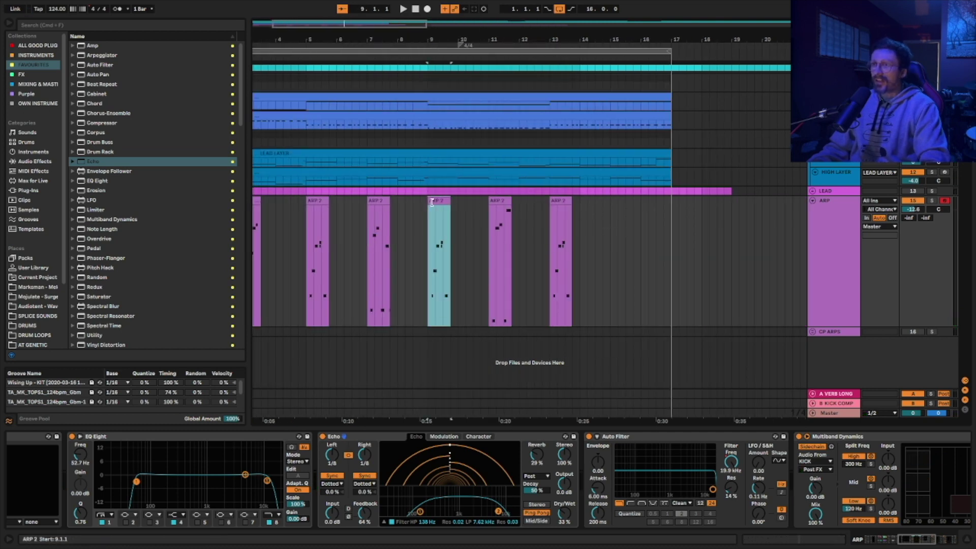
pyautogui.hscroll(-3, 433, 204)
pyautogui.press('space')
pyautogui.hscroll(2, 432, 202)
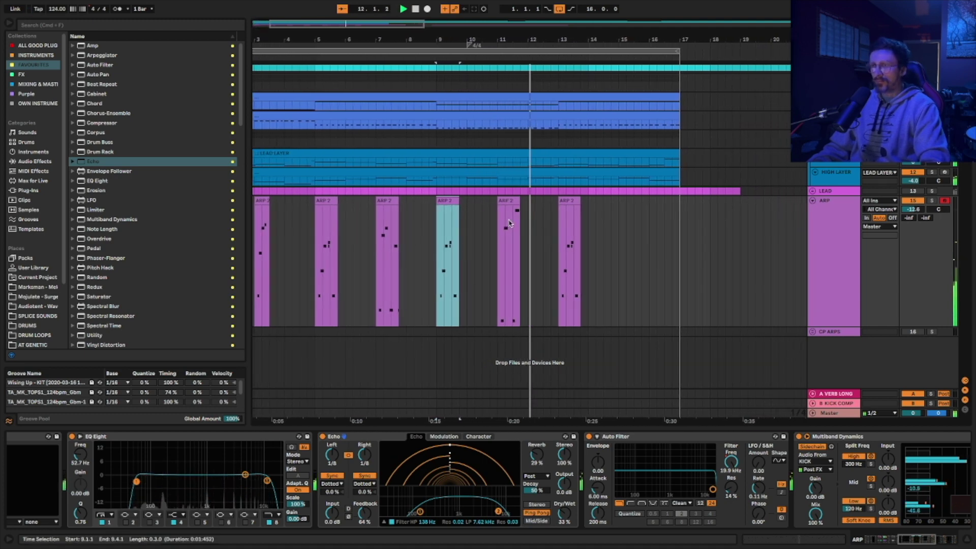
# Copy the three-beat section starting at 36.3.1 of the recorded ARP clip and paste it at 15.2.1
pyautogui.hscroll(10, 710, 246)
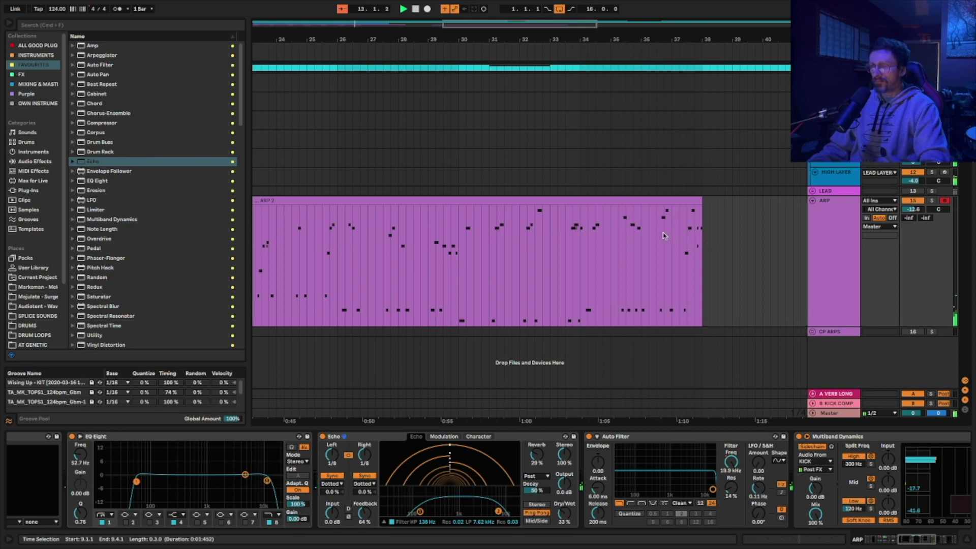
pyautogui.moveTo(660, 236); pyautogui.dragTo(680, 235)
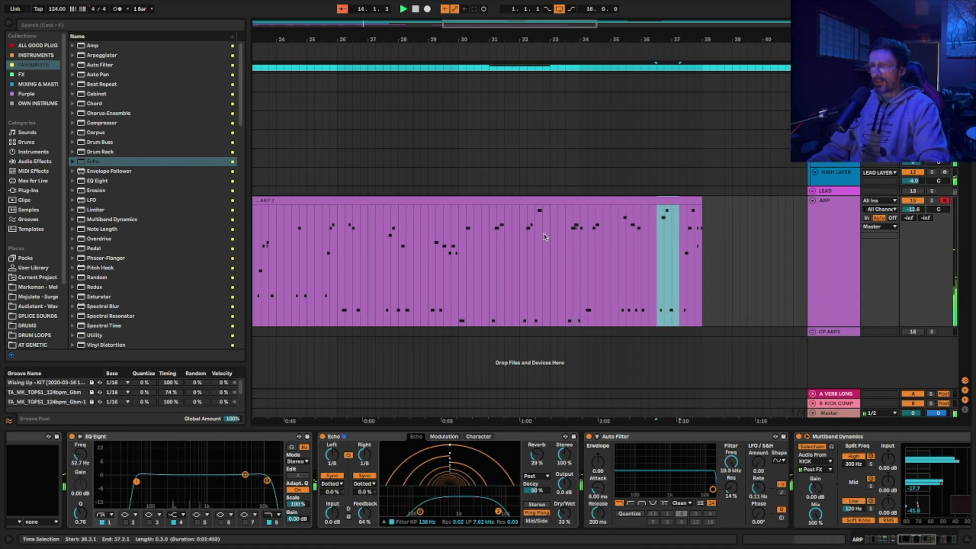
pyautogui.hscroll(-10, 544, 237)
pyautogui.click(643, 202)
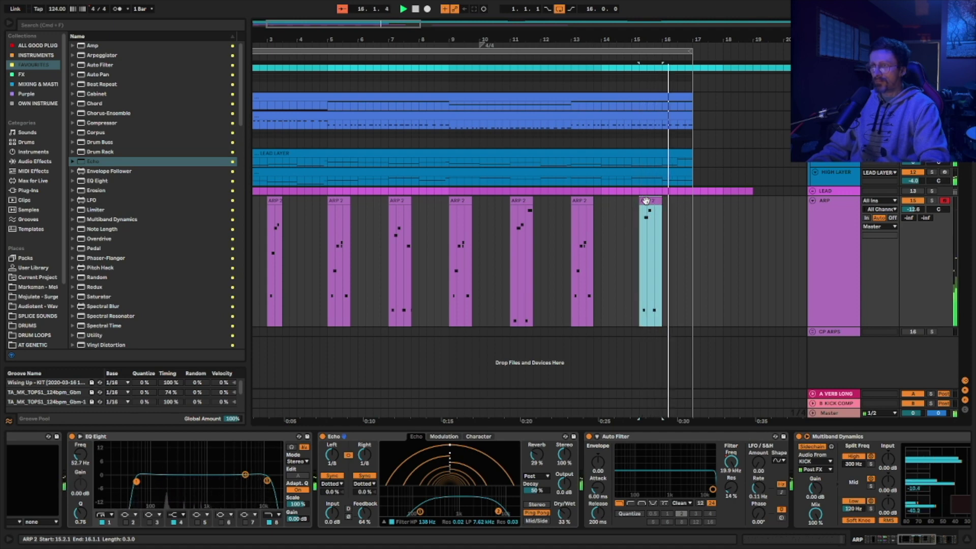
# Copy the final two beats from 37.3.1 to 38.1.1 of the recorded ARP clip to 16.3.1, and move the 15.2.1 phrase to 15.1.1
pyautogui.hscroll(10, 688, 211)
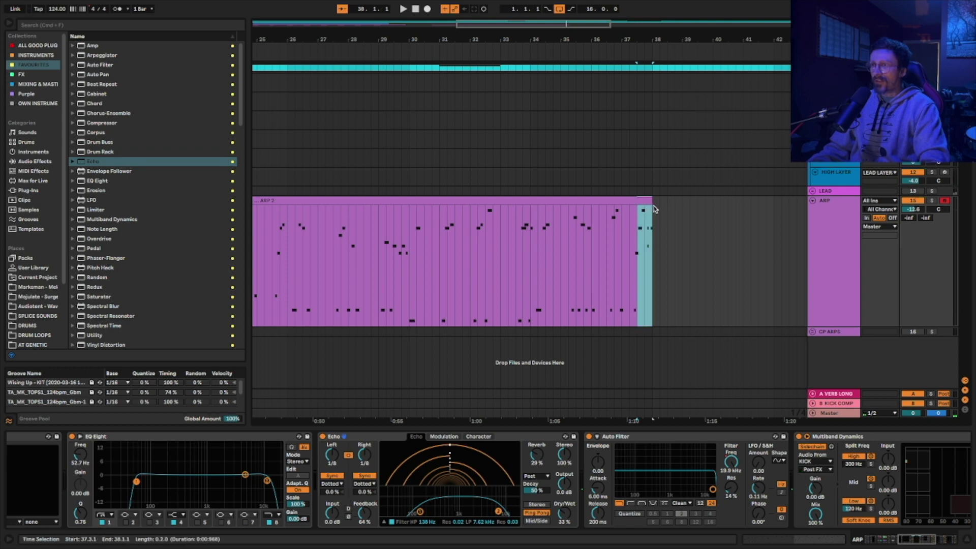
pyautogui.hscroll(-12, 656, 205)
pyautogui.hotkey('ctrl', 'v')
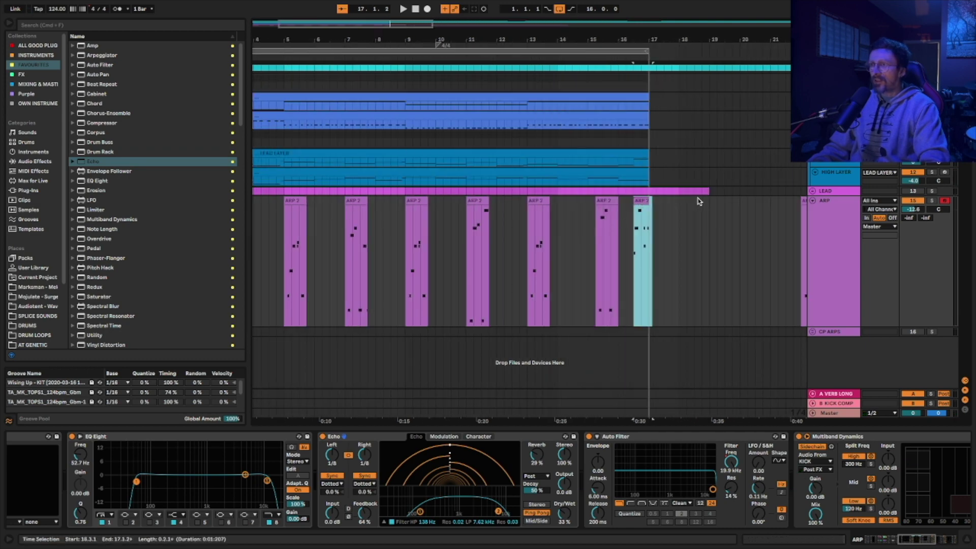
pyautogui.click(607, 202)
pyautogui.hscroll(-2, 287, 231)
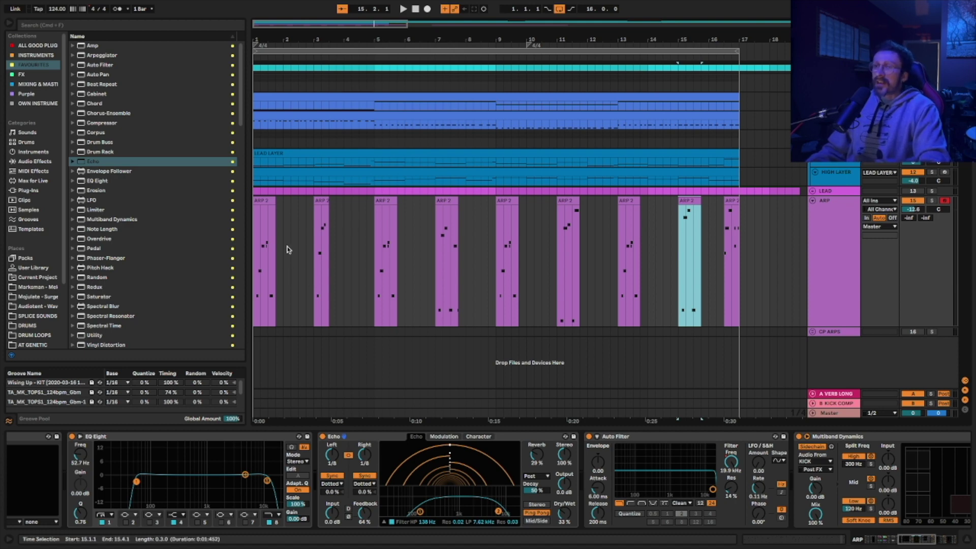
# Compare the extracted ARP phrases in bars 1 to 17 with the full recorded ARP clip at bar 22
pyautogui.hscroll(10, 626, 214)
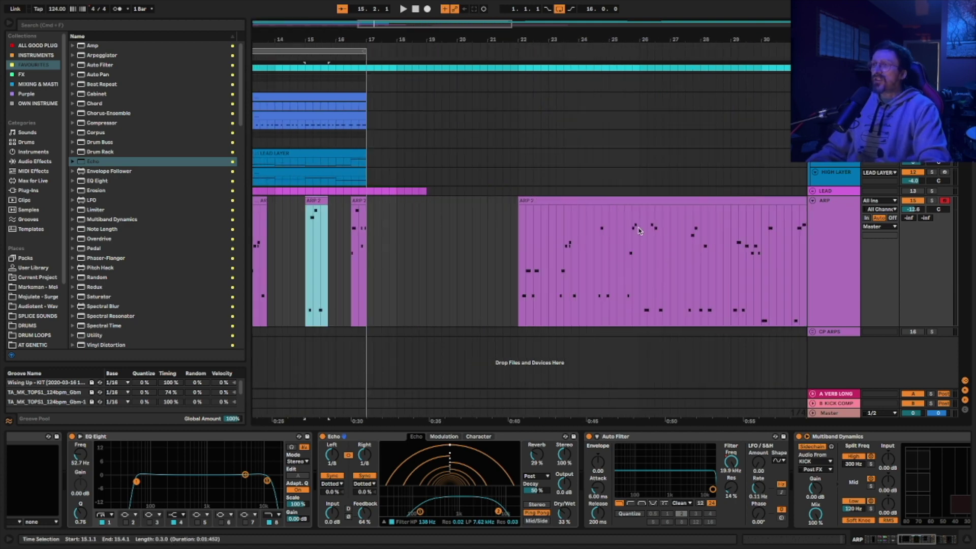
pyautogui.hscroll(-10, 641, 229)
pyautogui.hscroll(3, 636, 228)
pyautogui.hscroll(8, 629, 227)
pyautogui.click(525, 200)
pyautogui.hscroll(5, 525, 203)
pyautogui.hscroll(-5, 481, 213)
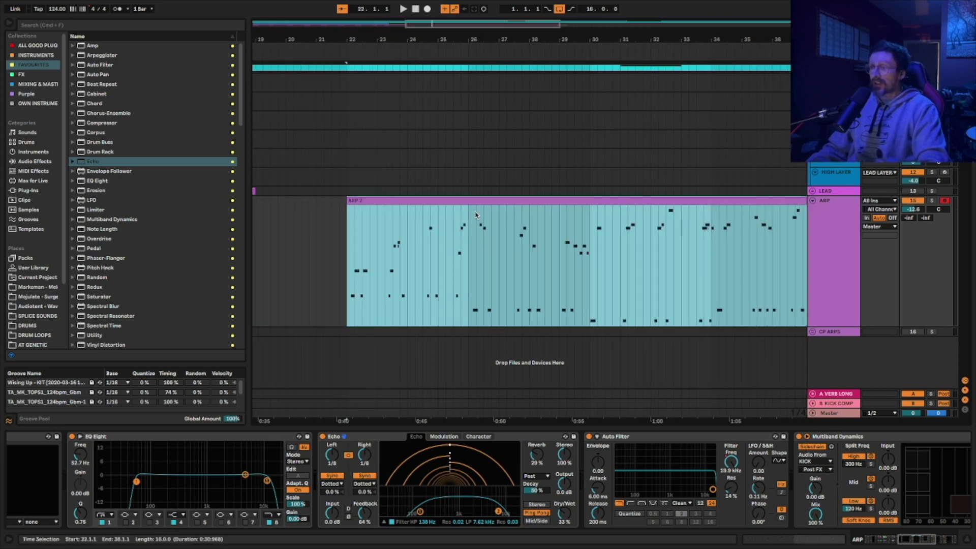
pyautogui.hscroll(-12, 509, 224)
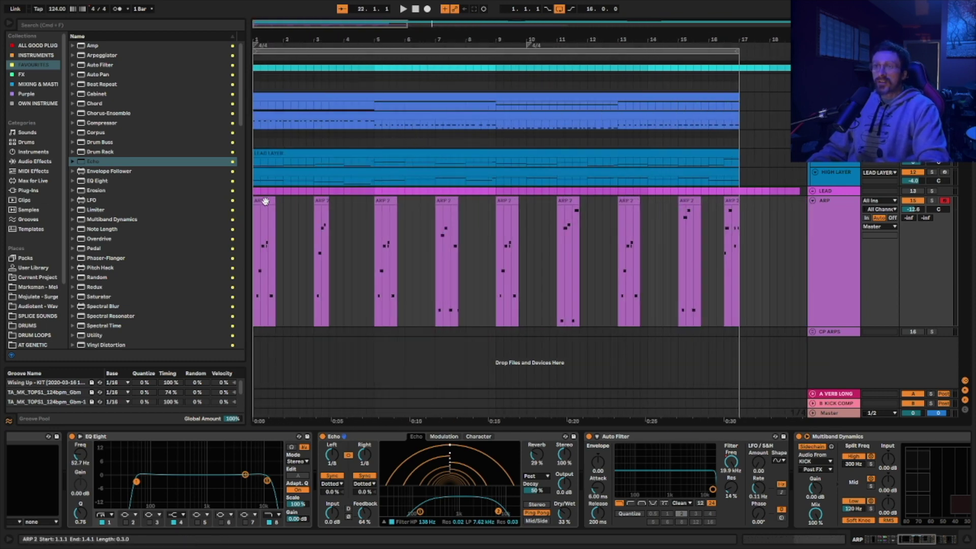
# Point out the repeated ARP phrase by selecting its clips at bars 1, 5, 9 and 13 in turn
pyautogui.click(265, 201)
pyautogui.scroll(-3, 528, 224)
pyautogui.scroll(3, 529, 223)
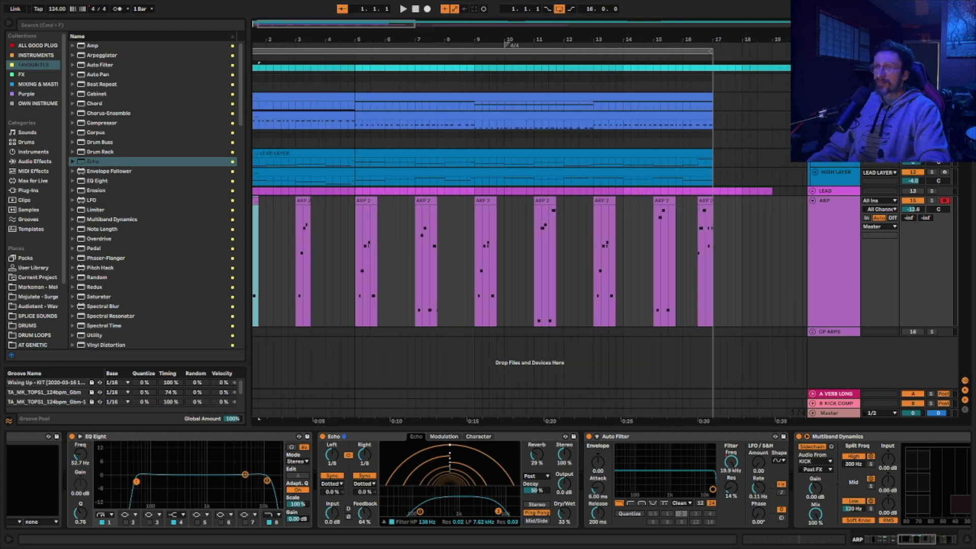
pyautogui.click(374, 200)
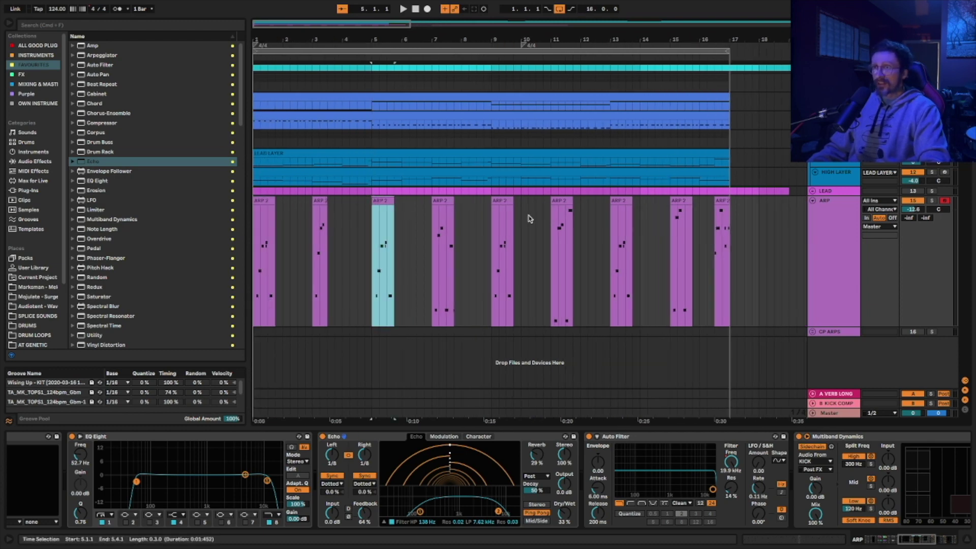
pyautogui.click(501, 201)
pyautogui.click(613, 200)
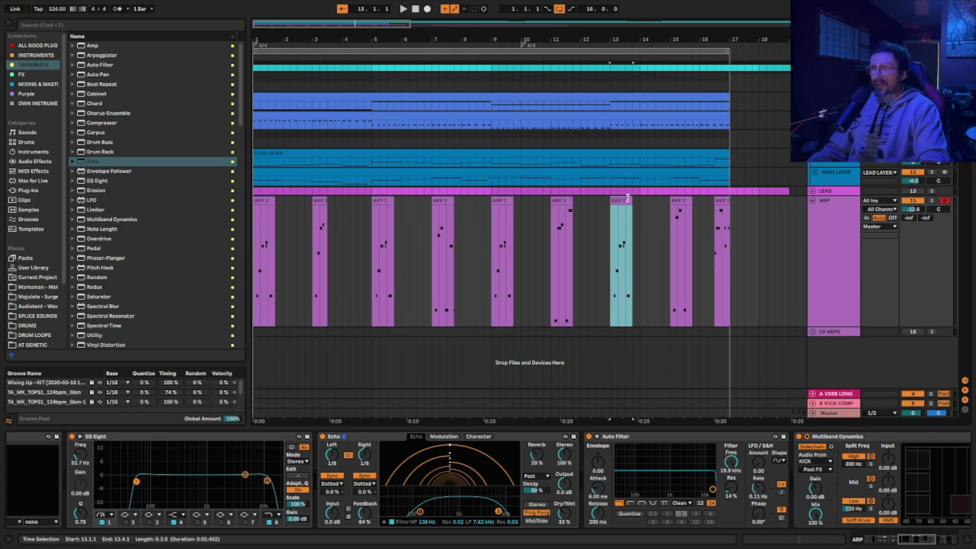
# Play the loop over bars 1 to 17 while riding the ARP track's Echo feedback up to about 121%, and bring it back to 63%
pyautogui.click(368, 49)
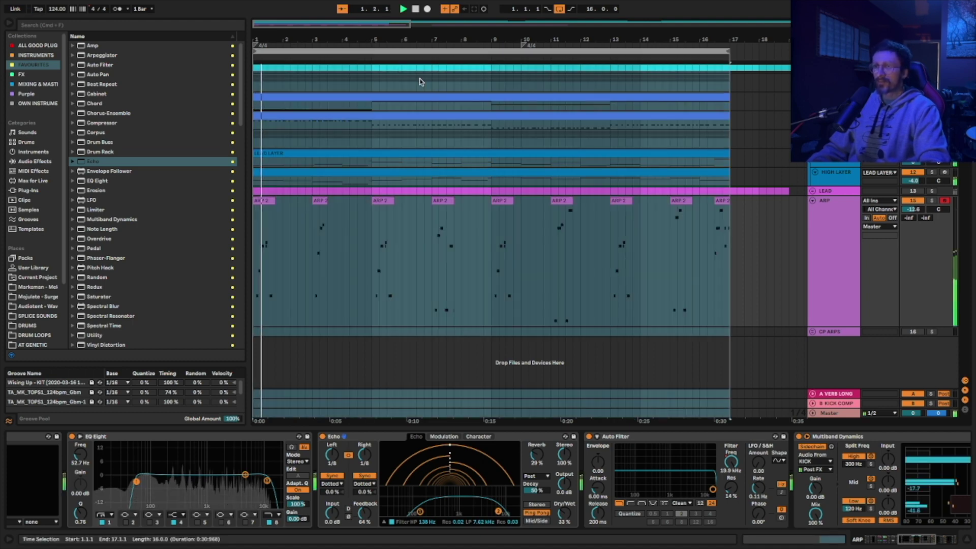
pyautogui.moveTo(545, 3)
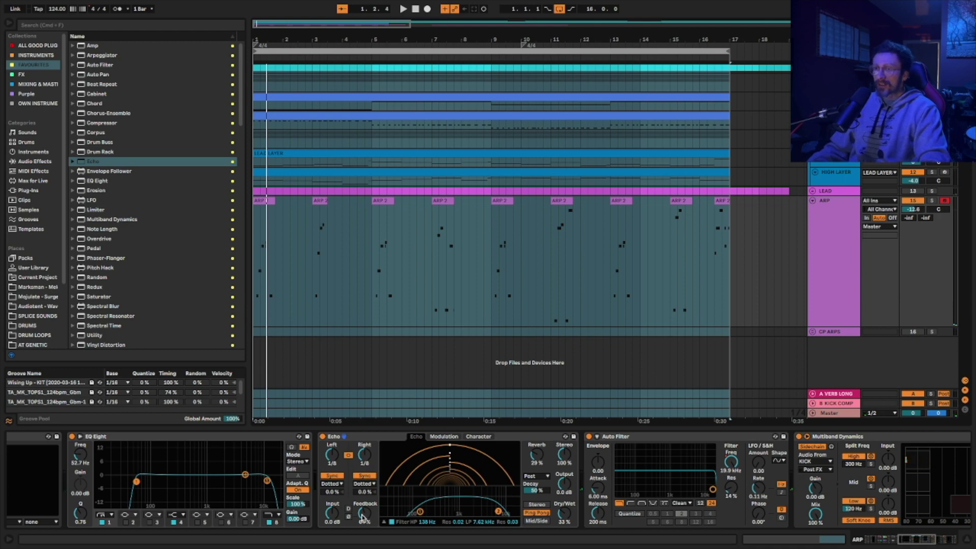
pyautogui.click(363, 517)
pyautogui.moveTo(363, 518); pyautogui.dragTo(363, 501)
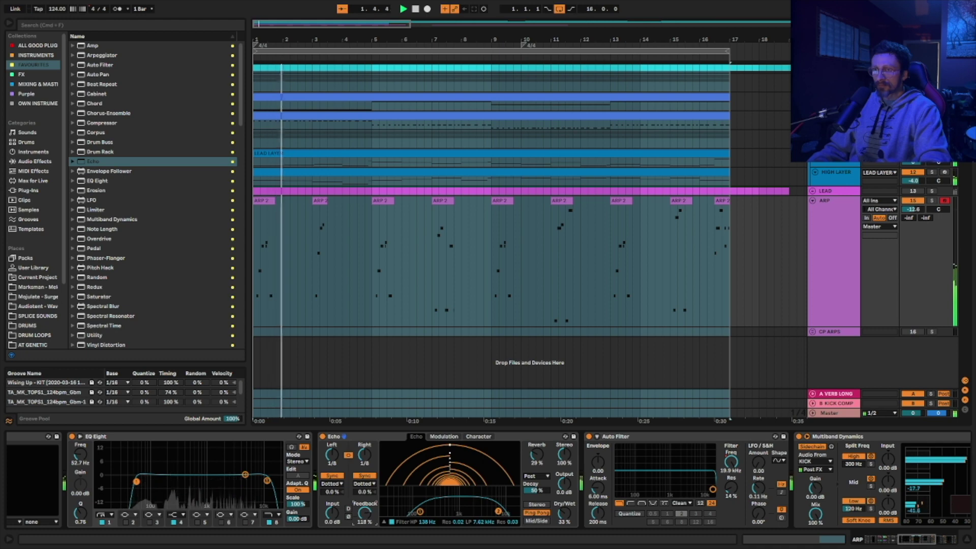
pyautogui.moveTo(365, 514); pyautogui.dragTo(365, 508)
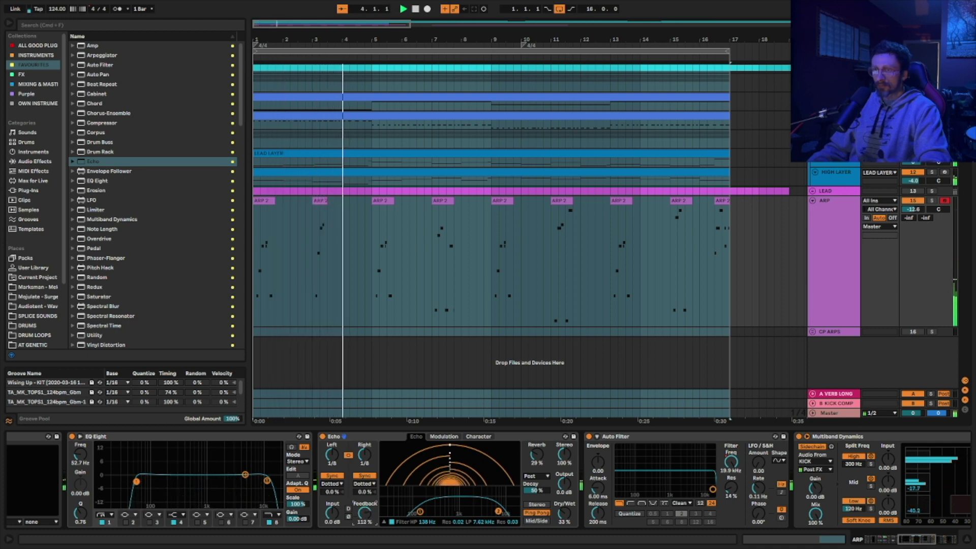
pyautogui.moveTo(364, 513); pyautogui.dragTo(364, 502)
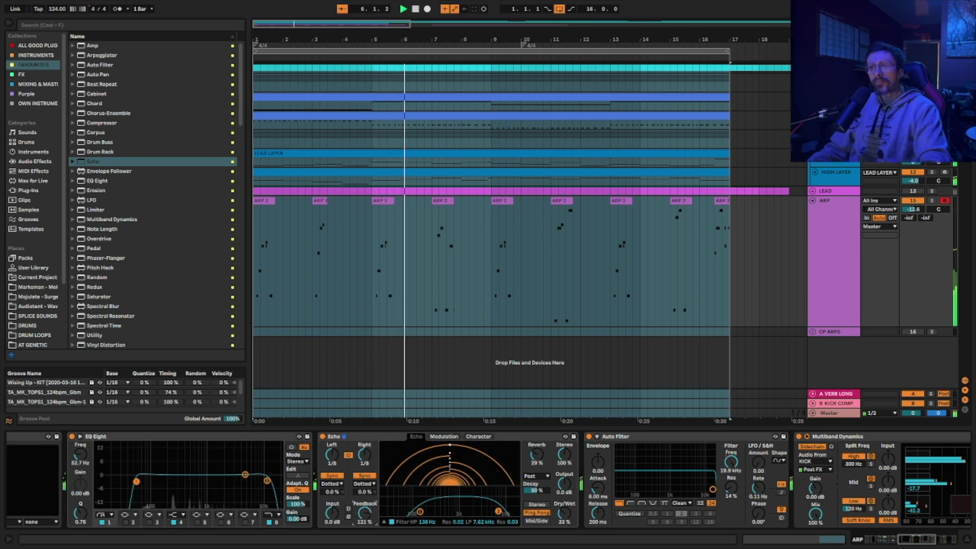
pyautogui.moveTo(364, 513); pyautogui.dragTo(364, 502)
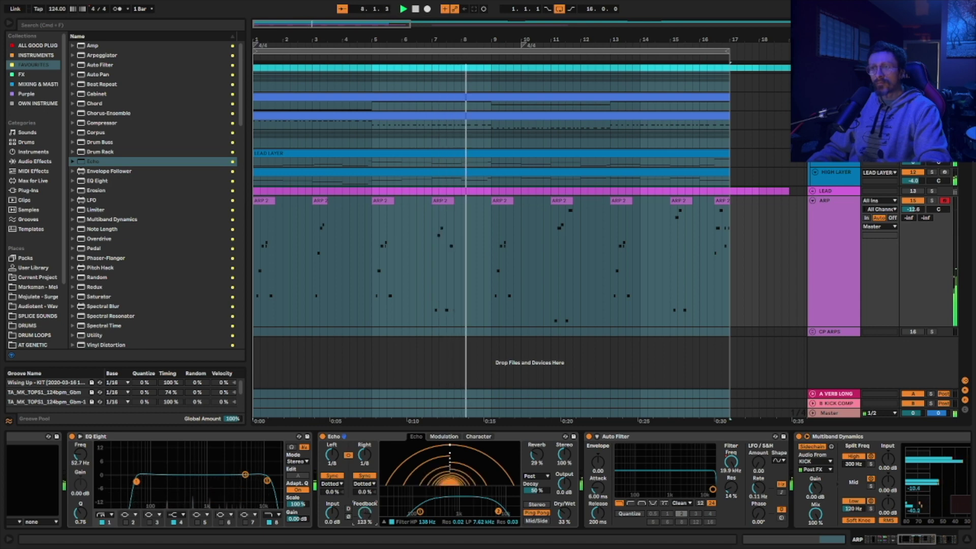
pyautogui.moveTo(365, 513)
pyautogui.mouseDown()
pyautogui.moveTo(364, 504)
pyautogui.moveTo(365, 526)
pyautogui.moveTo(364, 501)
pyautogui.moveTo(365, 521)
pyautogui.mouseUp()
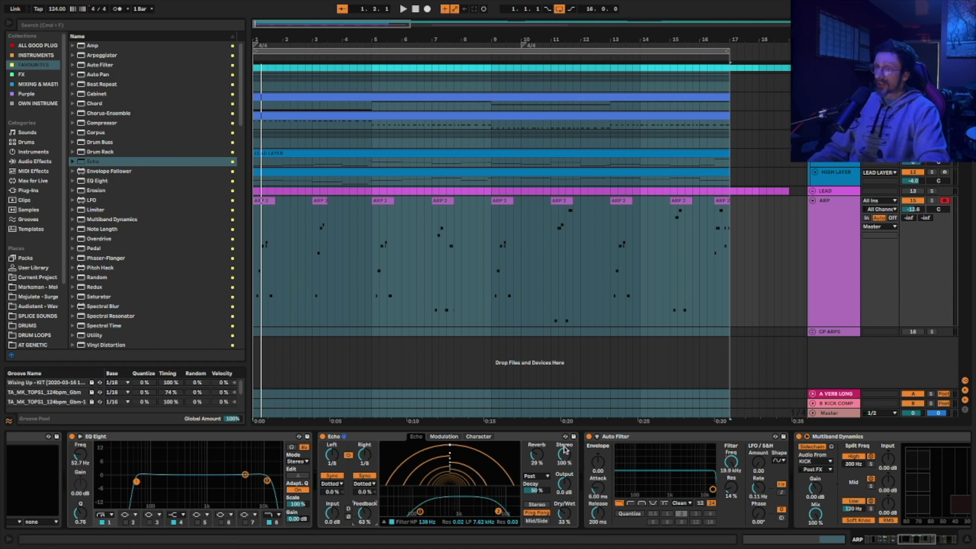
# Examine the ARP track's device chain, from the Echo back to the Arpeggiator and Mini V3, with the CP ARPS group folded
pyautogui.click(371, 438)
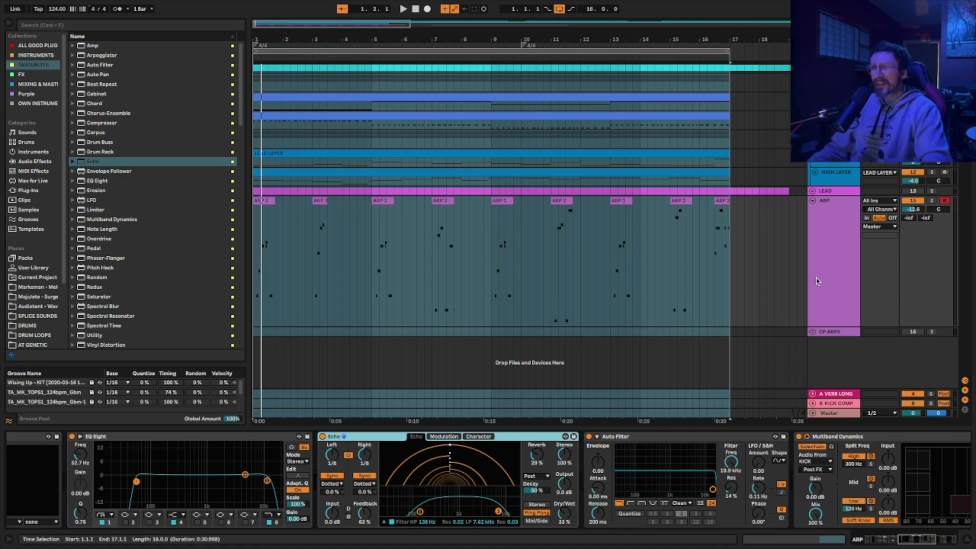
pyautogui.click(838, 242)
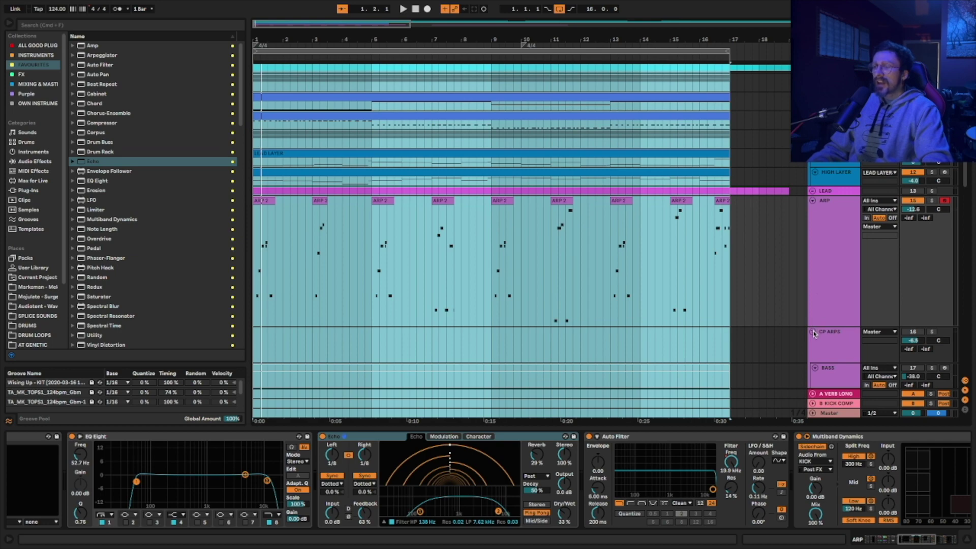
pyautogui.click(813, 332)
pyautogui.click(843, 236)
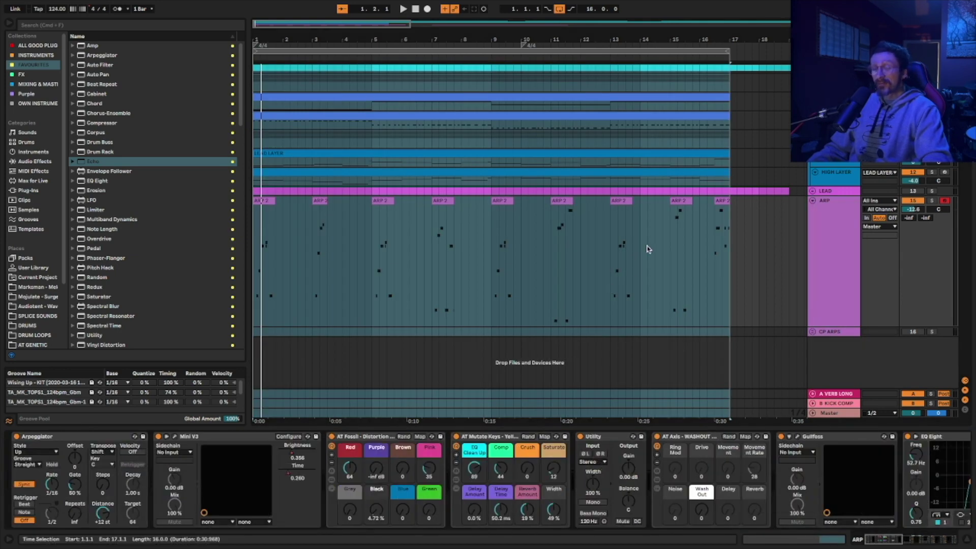
pyautogui.click(833, 240)
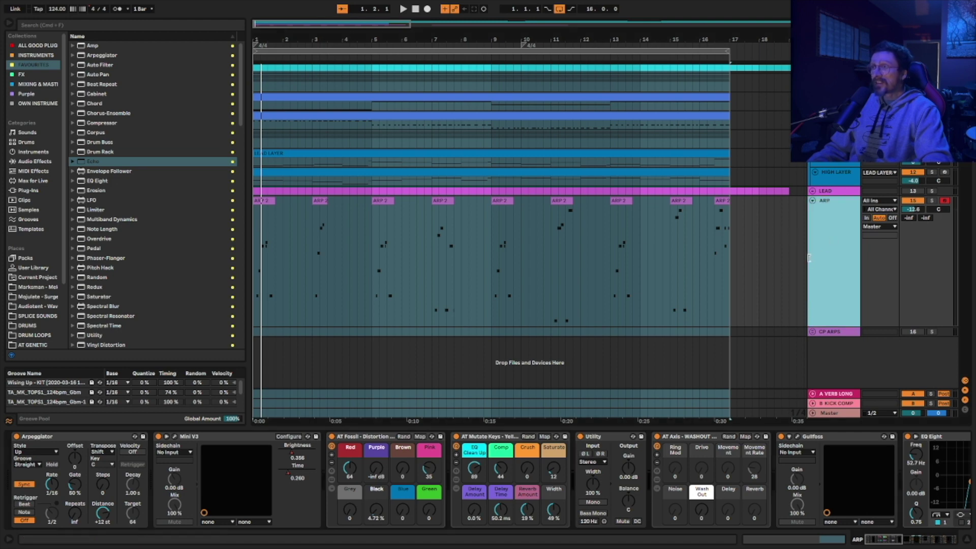
# Unfold the CP ARPS group and look over its BASS and 5th tracks
pyautogui.click(813, 333)
pyautogui.scroll(-4, 804, 305)
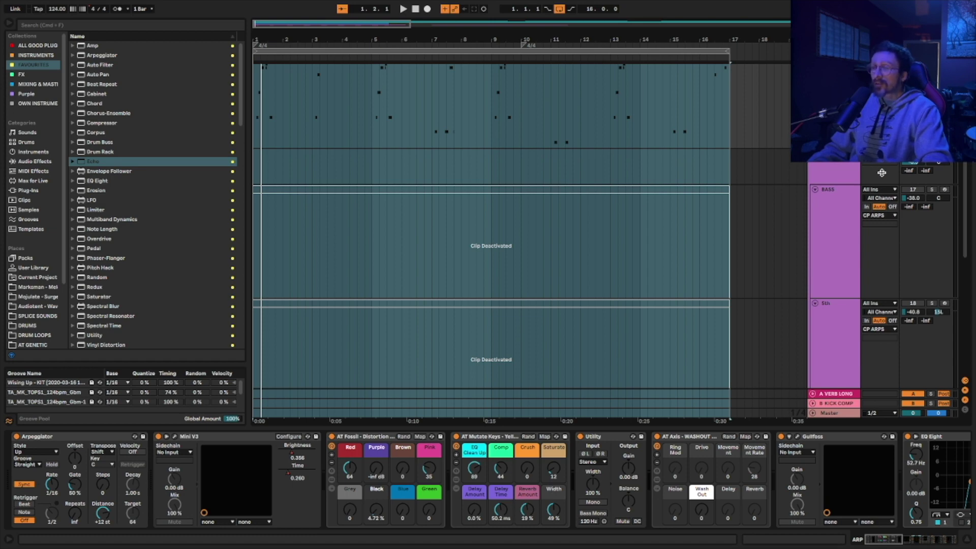
pyautogui.scroll(5, 814, 164)
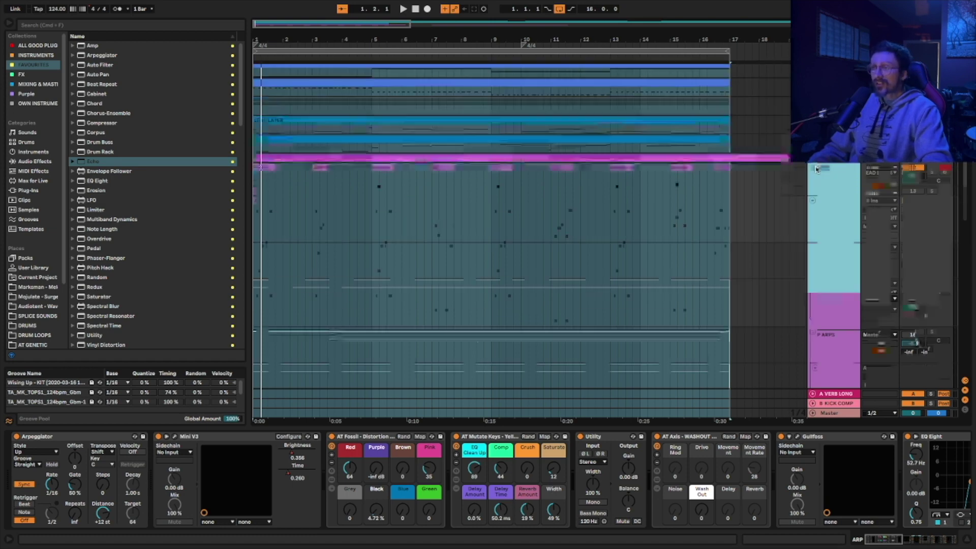